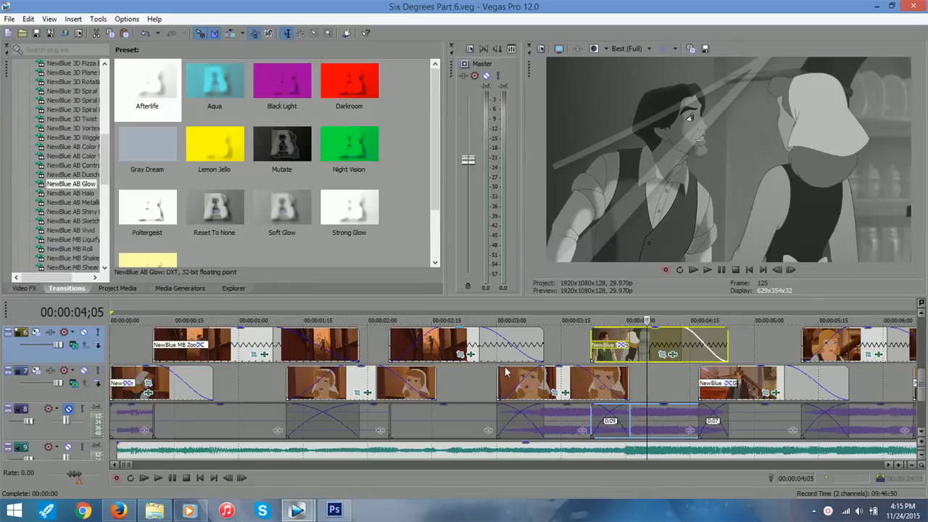
Step: Enlarge the timeline to frame level and compare the Cinderella clip at frames 6 to 9
click(137, 345)
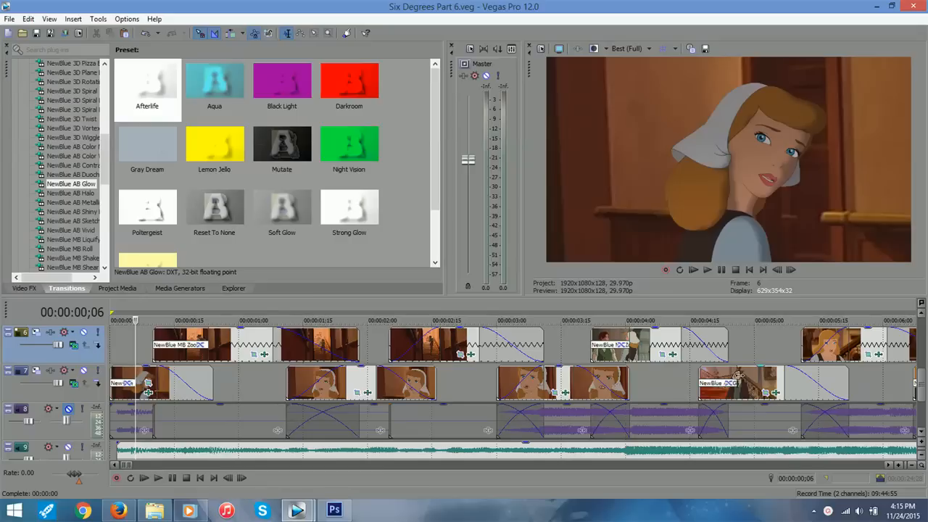
click(897, 466)
click(897, 465)
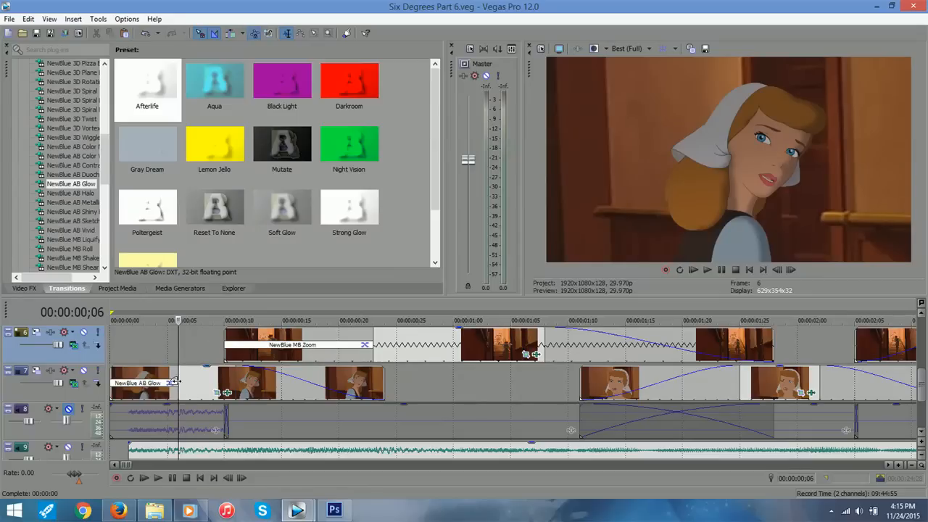
click(190, 338)
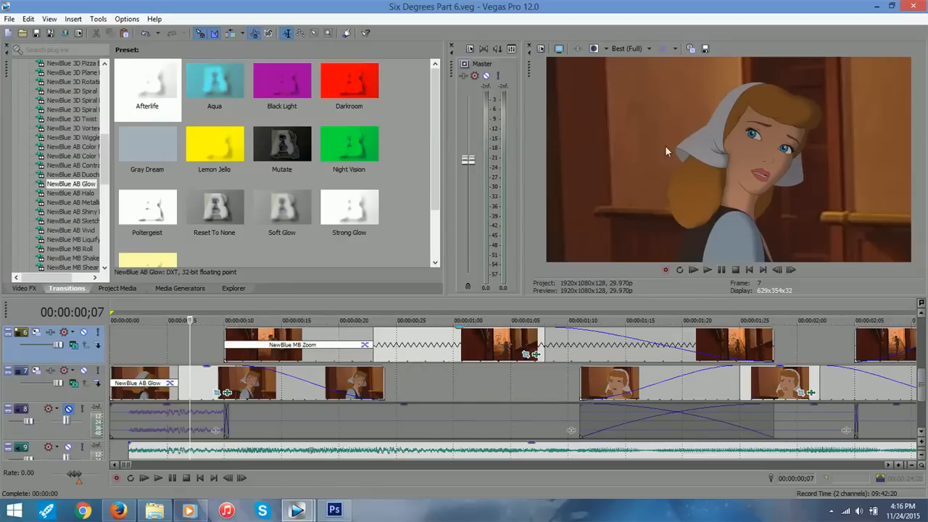
click(181, 346)
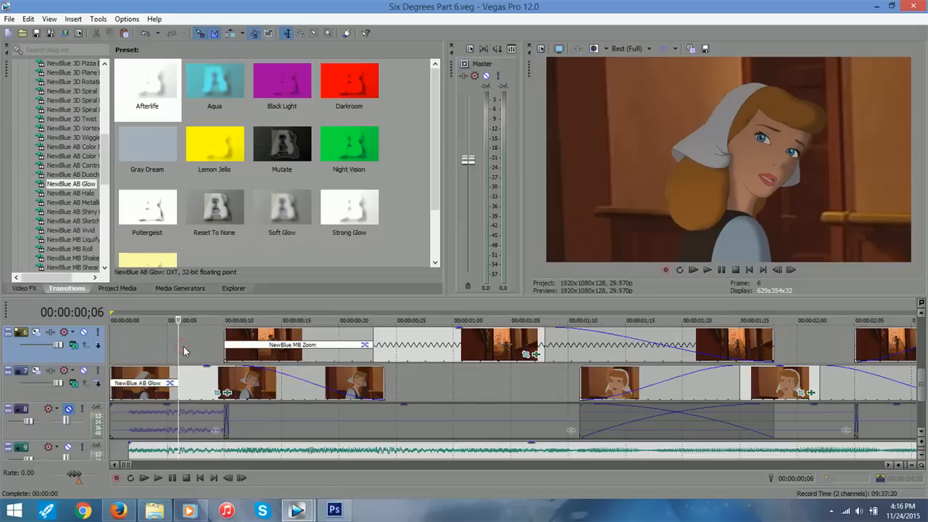
click(205, 349)
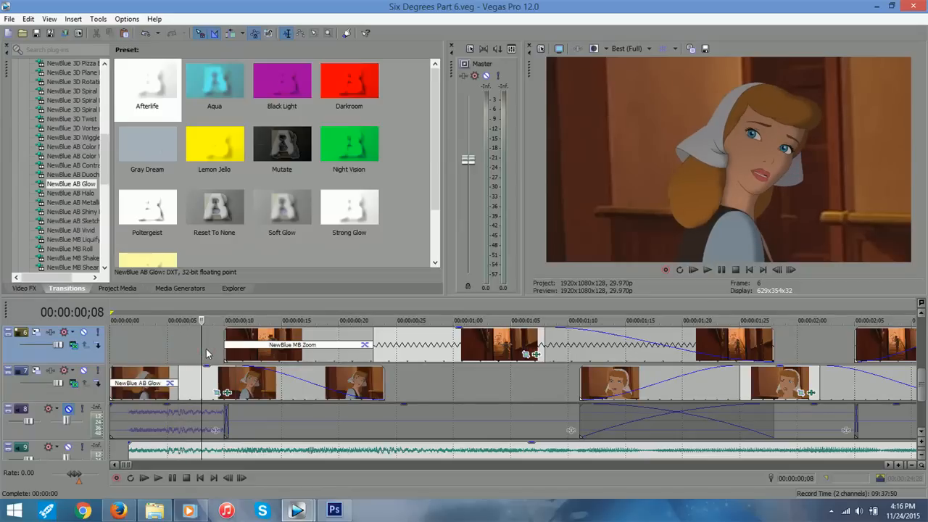
click(209, 352)
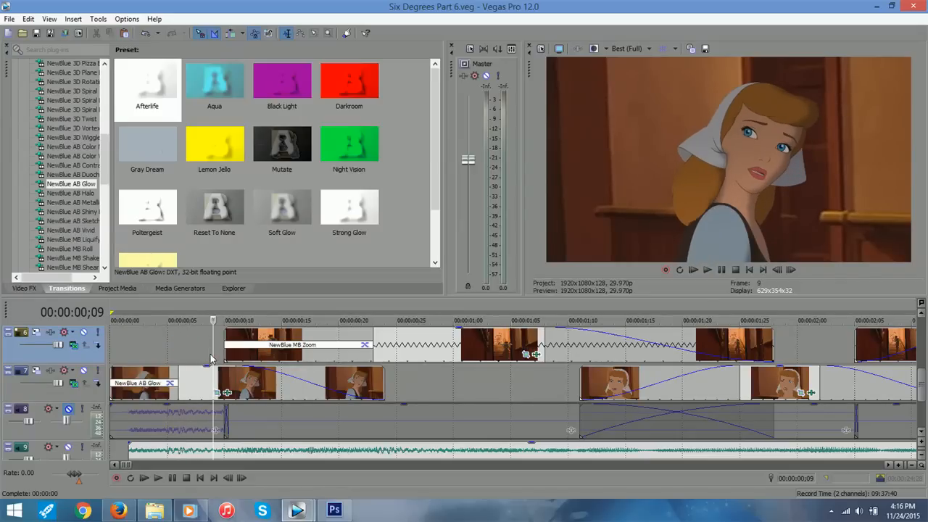
Step: Switch to the Untitled project and enlarge its timeline to single frames, with the playhead at 00:00:00.00
mouse_move(298, 510)
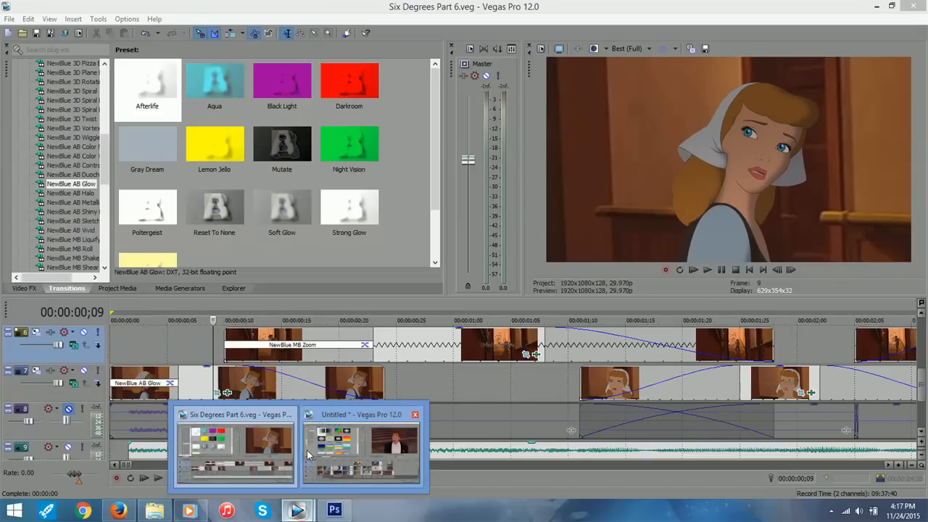
click(362, 444)
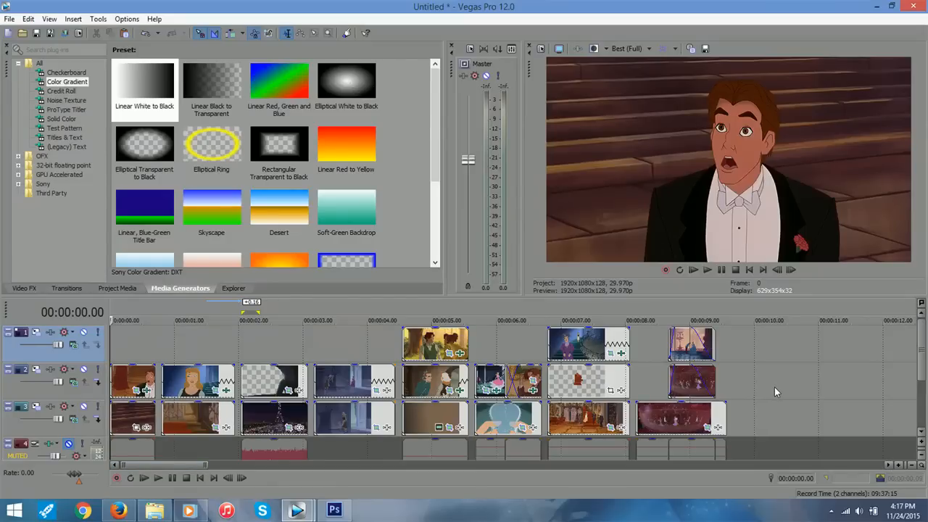
click(899, 464)
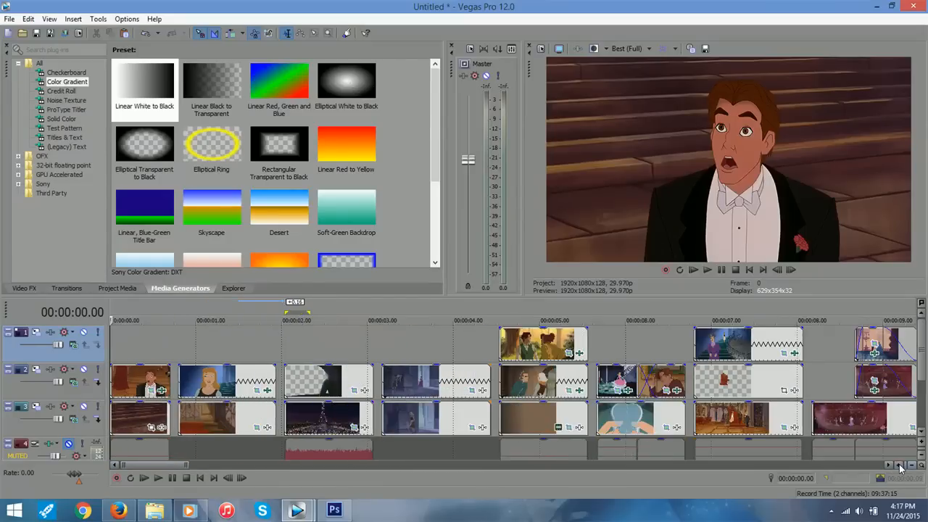
click(899, 464)
click(898, 465)
click(898, 464)
click(898, 465)
click(899, 464)
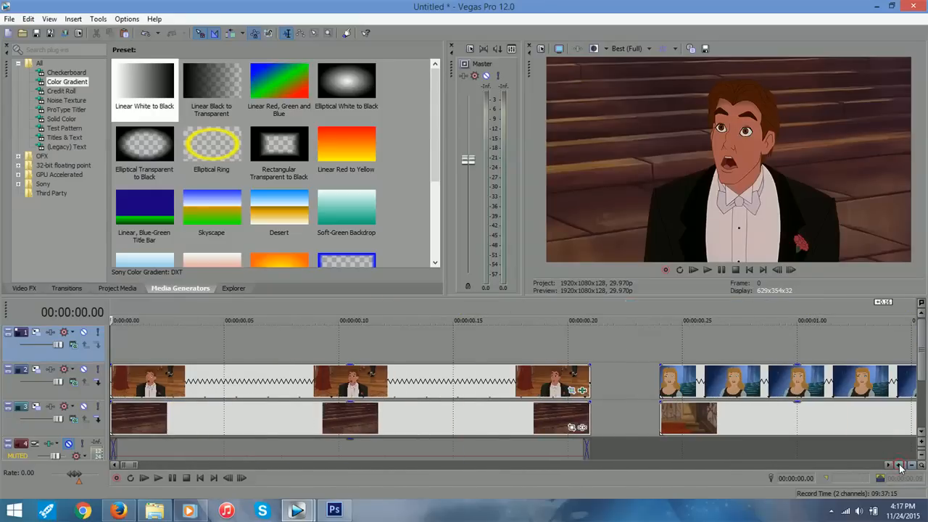
click(899, 464)
click(179, 340)
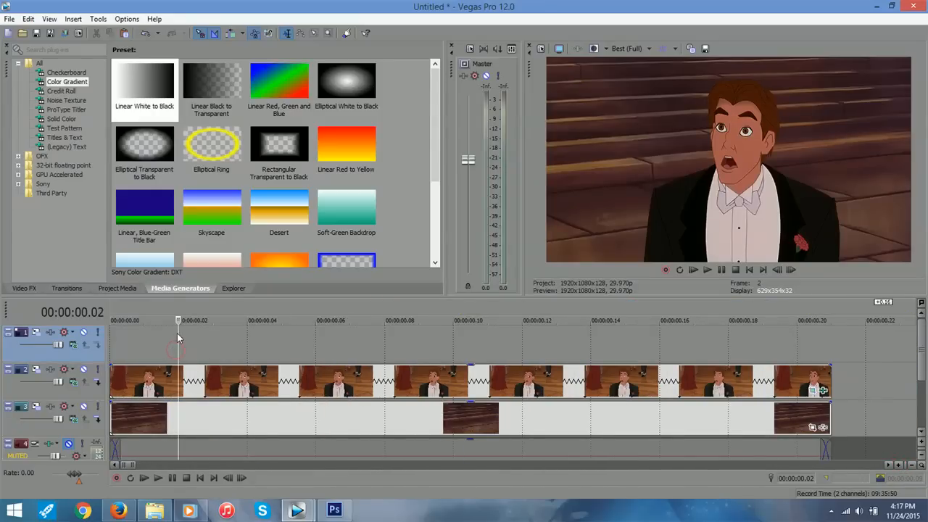
drag(178, 337, 107, 337)
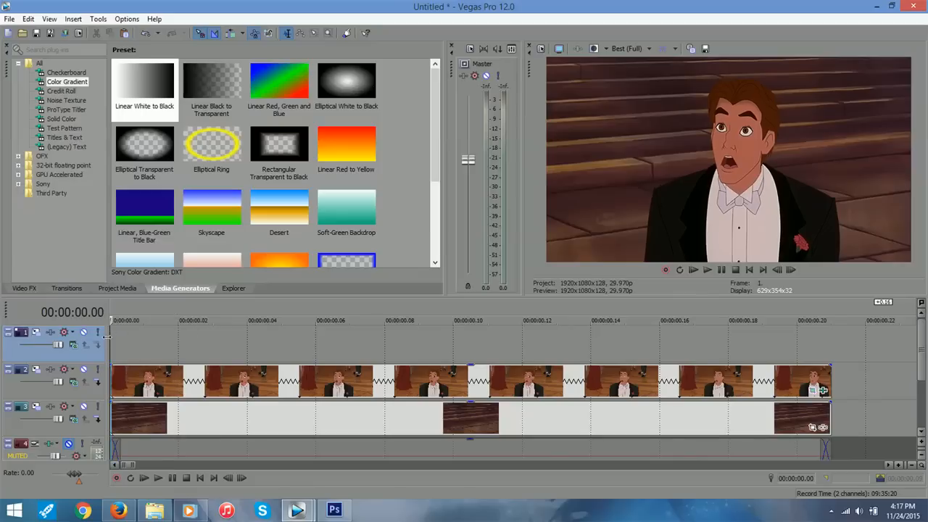
Step: Open the Pan/Crop settings of the Anastasia clip on track 2 and turn its mask off and back on for comparison
click(813, 389)
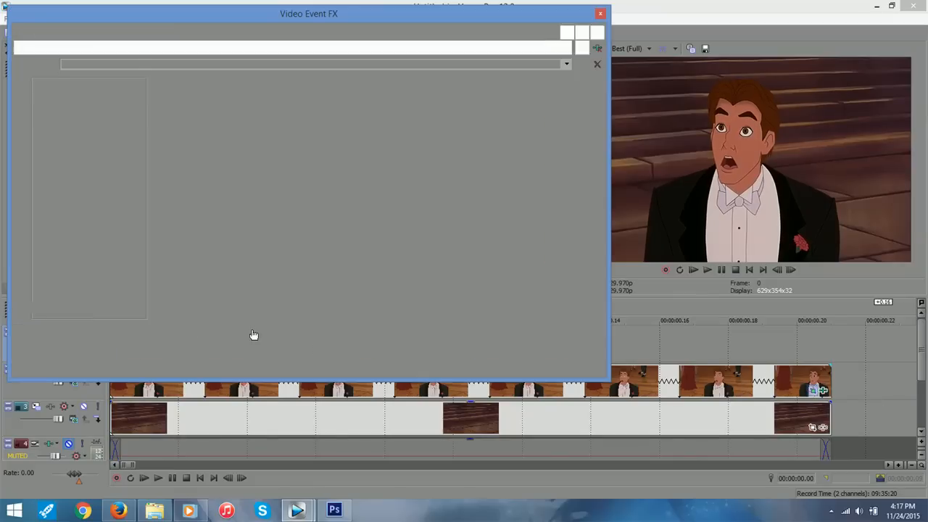
click(22, 345)
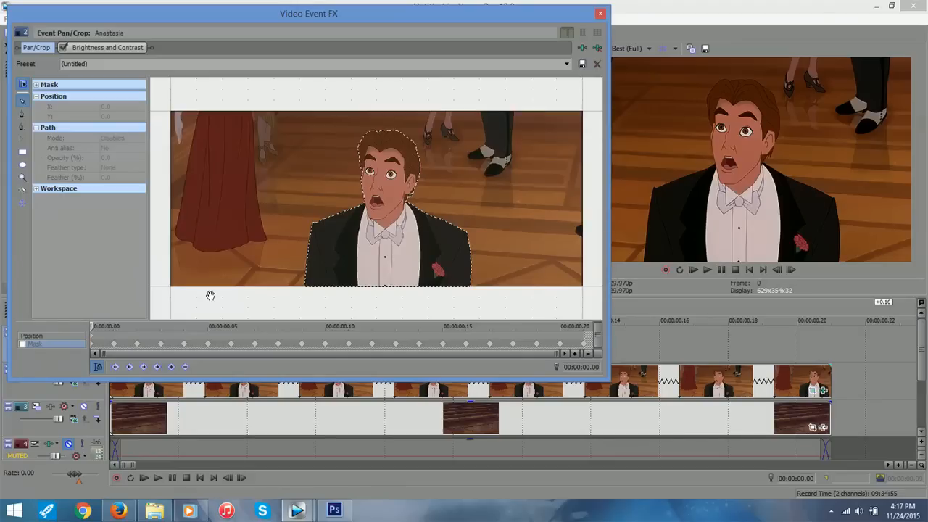
click(22, 345)
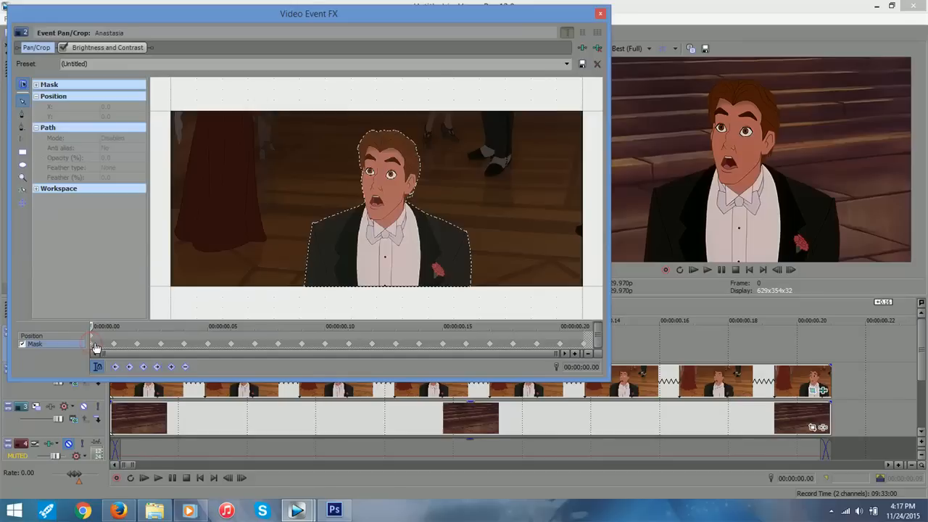
Step: Review the man's mask at the keyframes for frames 1 to 3 and return to the first keyframe
click(114, 343)
click(137, 344)
click(160, 344)
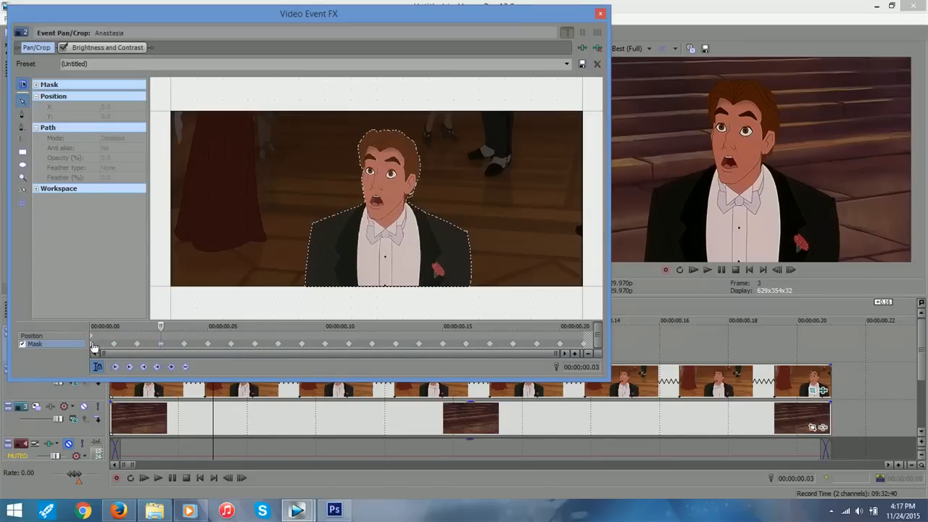
click(91, 343)
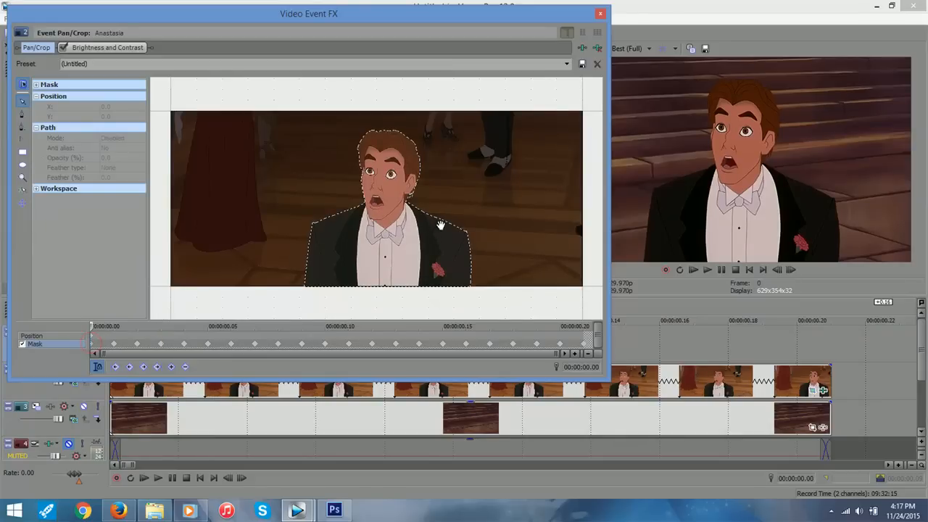
Step: Magnify the mask around the man's neck and shoulders and select its path to examine the anchor points
click(23, 177)
click(336, 268)
click(472, 93)
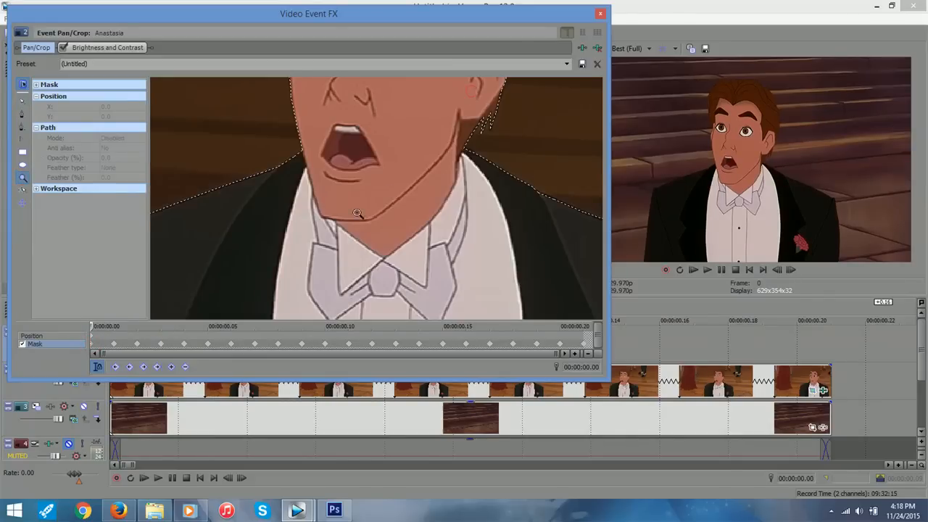
click(278, 167)
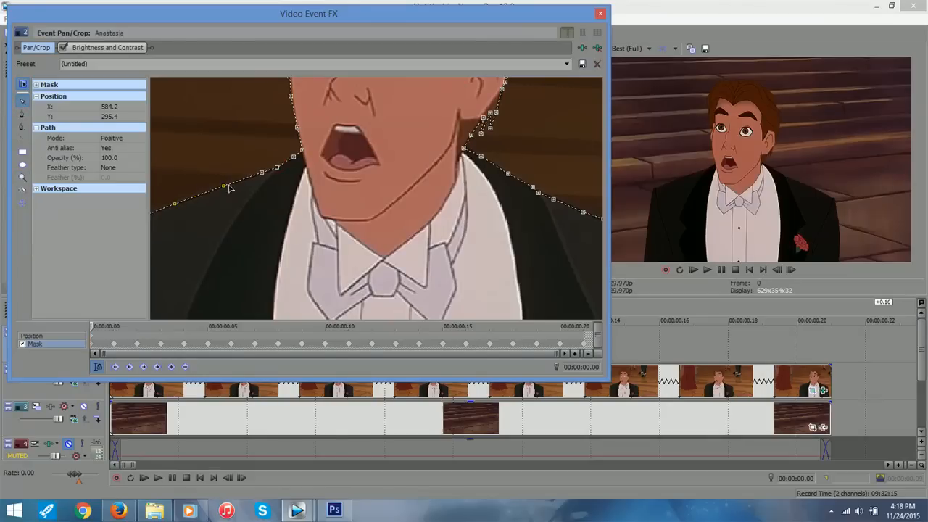
click(278, 168)
Step: Compare the magnified shoulder outline at mask keyframes 1 to 4 and return to the first keyframe
click(115, 344)
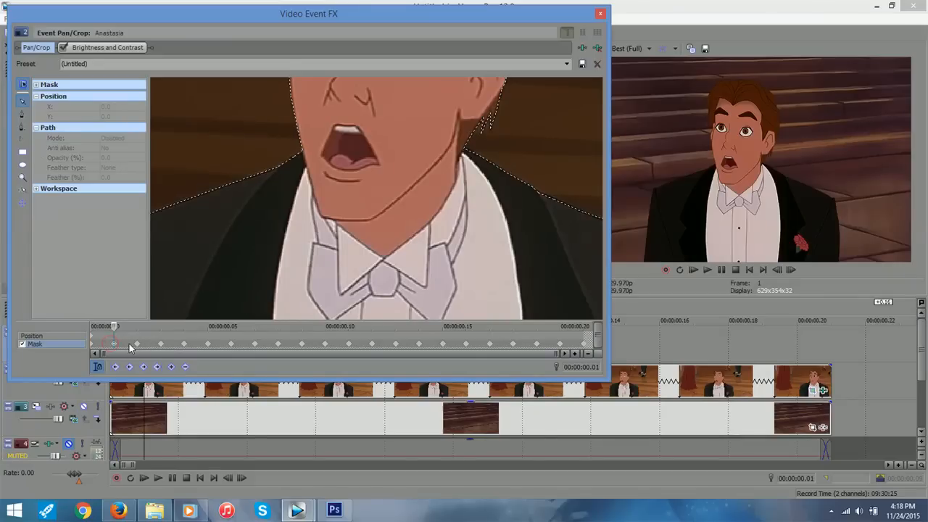
click(138, 345)
click(160, 345)
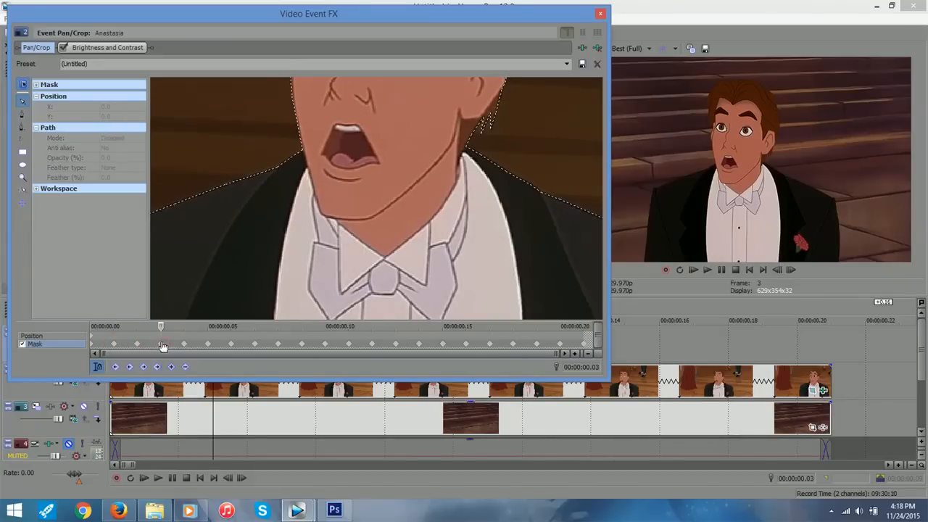
click(185, 344)
click(93, 345)
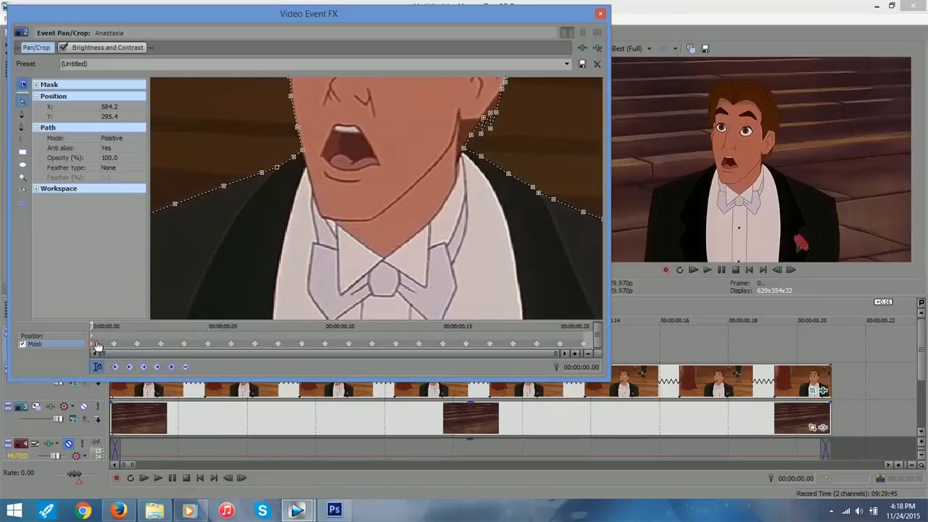
Step: Examine the mask outline around the man's face at the keyframes for frames 1 to 5 and frame 11
drag(253, 217, 313, 308)
drag(402, 126, 423, 127)
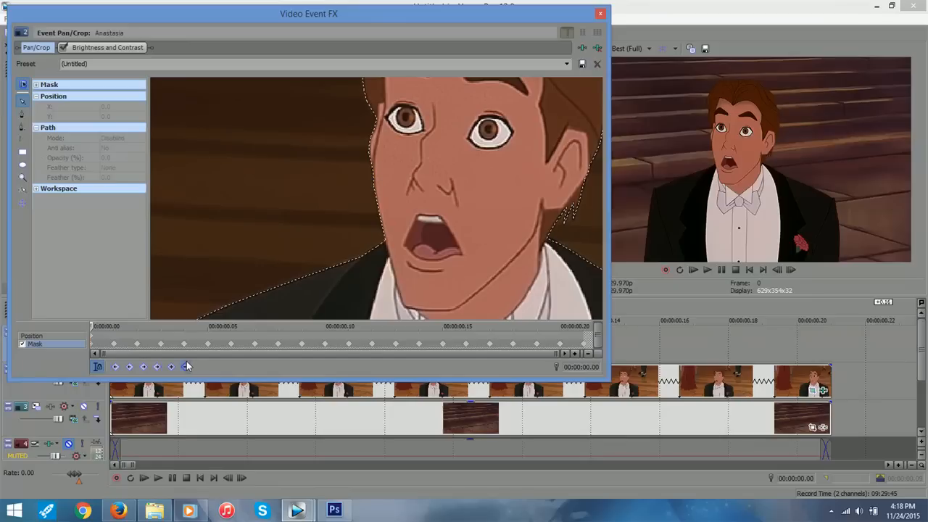
click(114, 347)
click(138, 348)
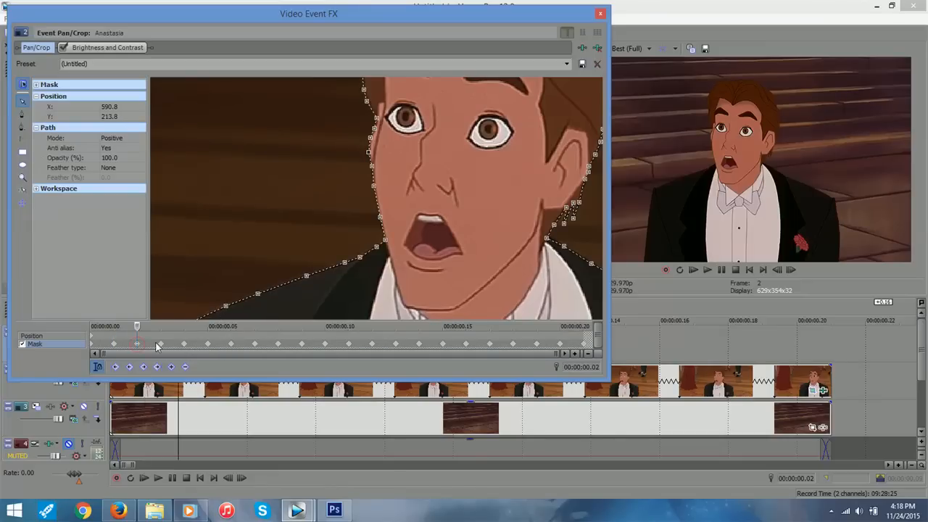
click(161, 347)
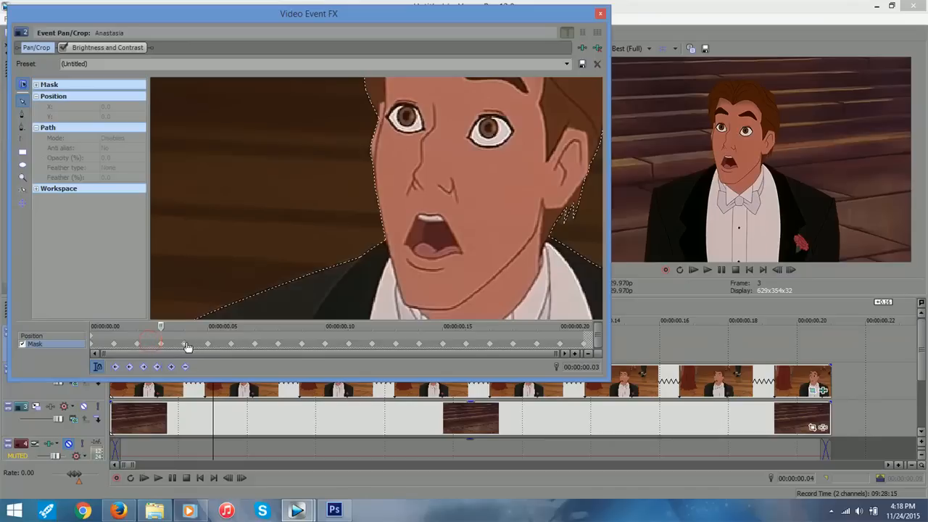
click(184, 345)
click(208, 345)
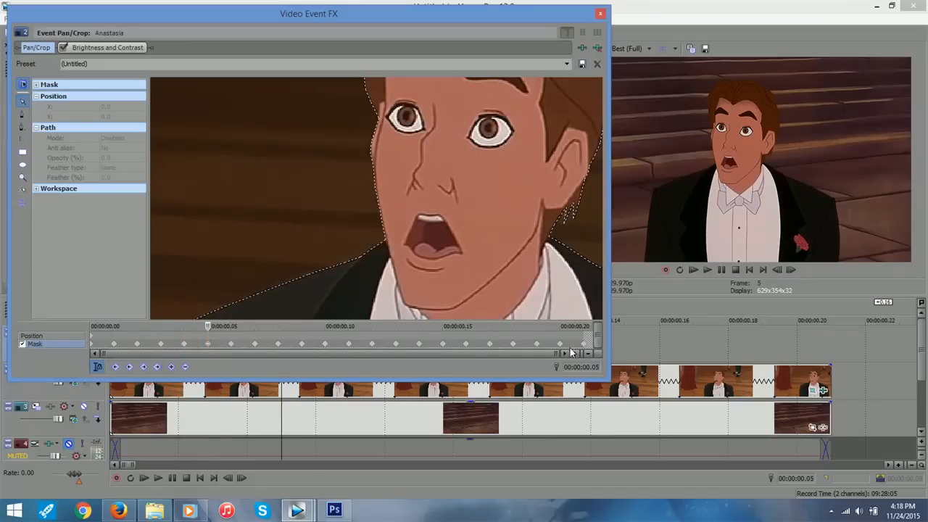
drag(501, 135, 442, 136)
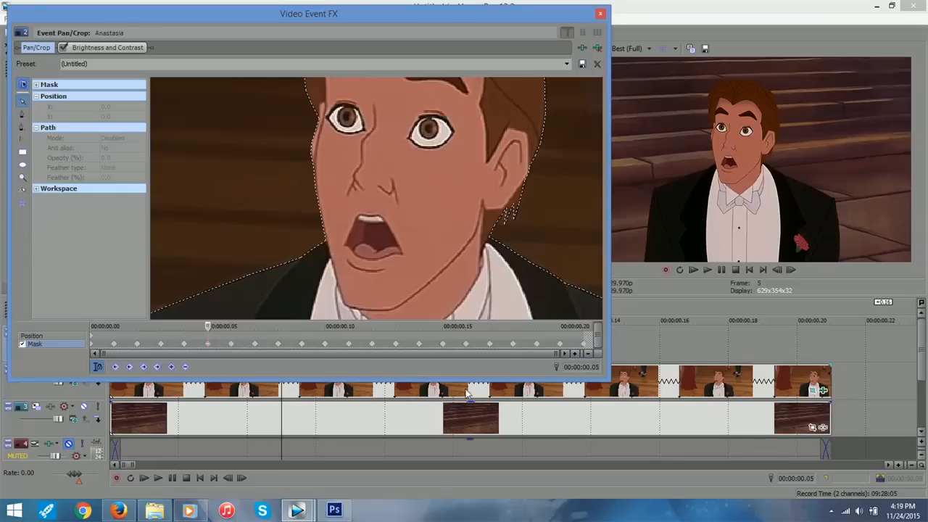
click(348, 343)
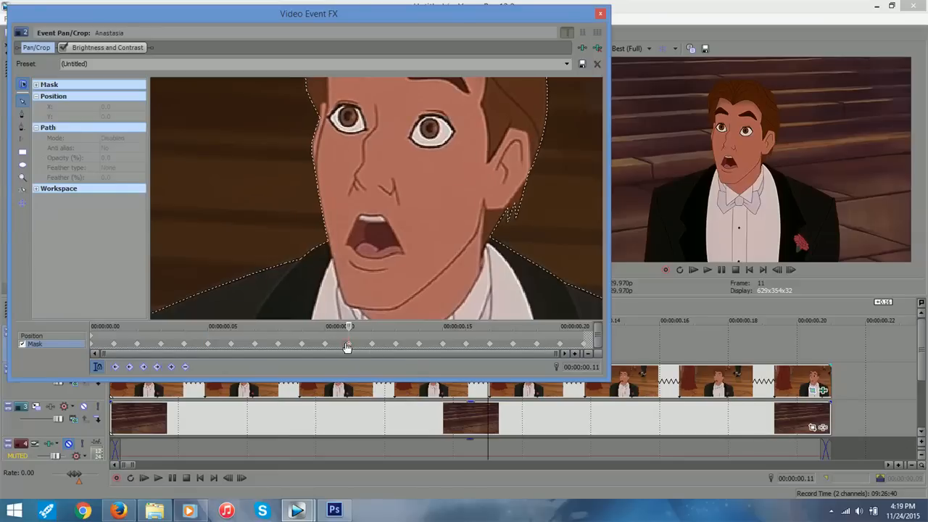
right_click(514, 396)
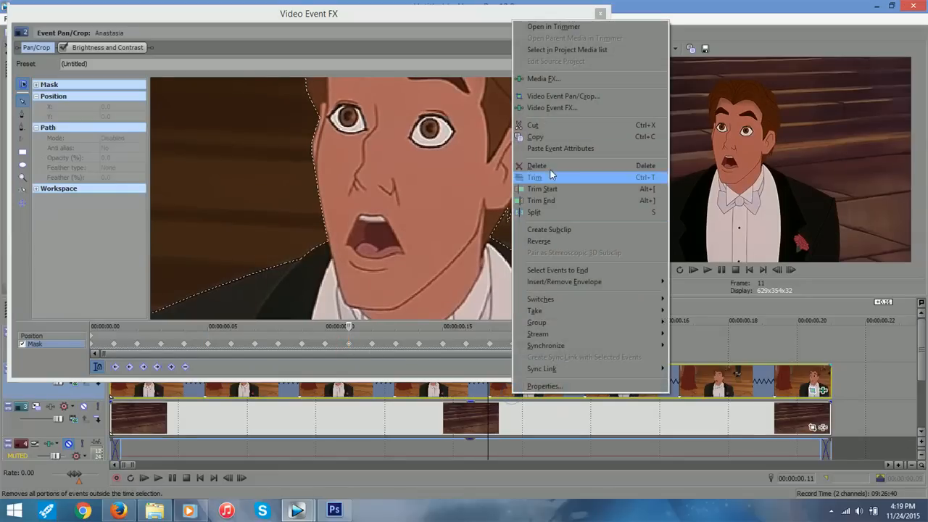
click(708, 9)
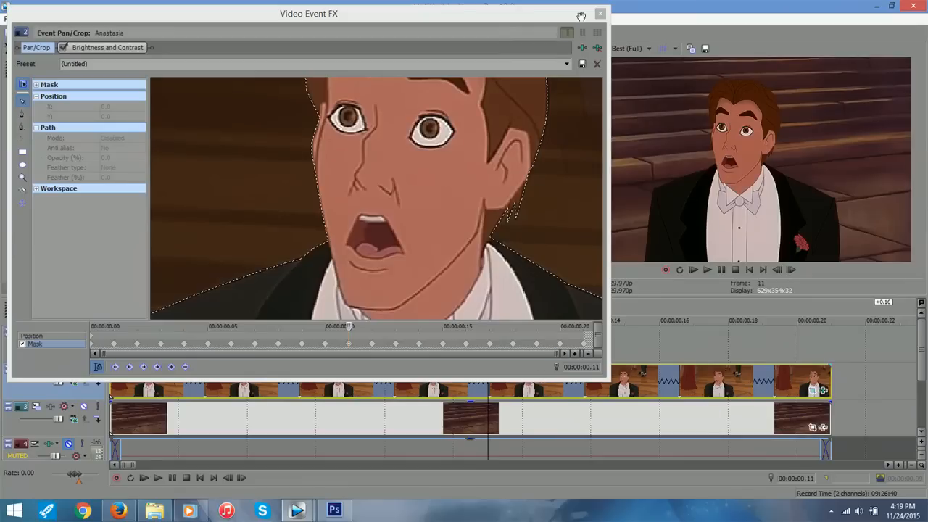
click(429, 14)
Step: Draw a small closed three-point mask path on the man's cheek at the first frame with the anchor creation tool
click(133, 390)
click(308, 153)
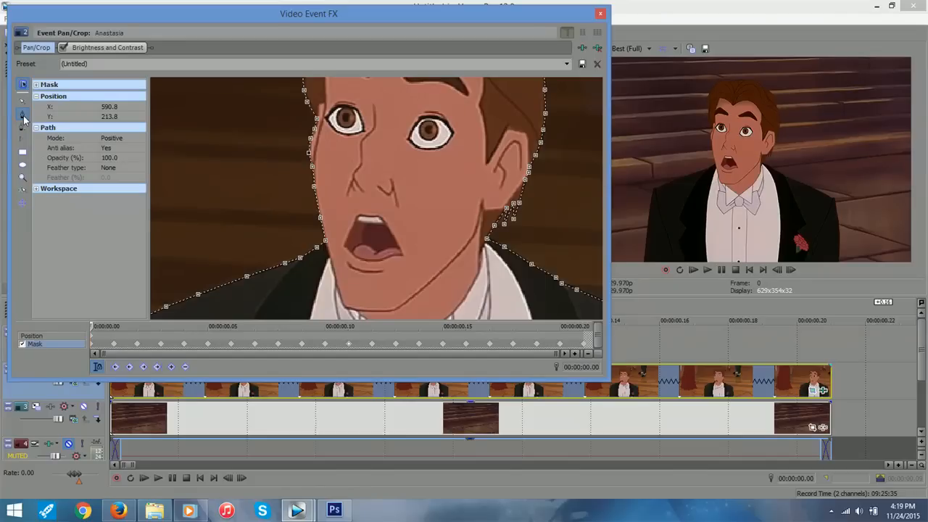
click(426, 189)
click(426, 207)
click(444, 203)
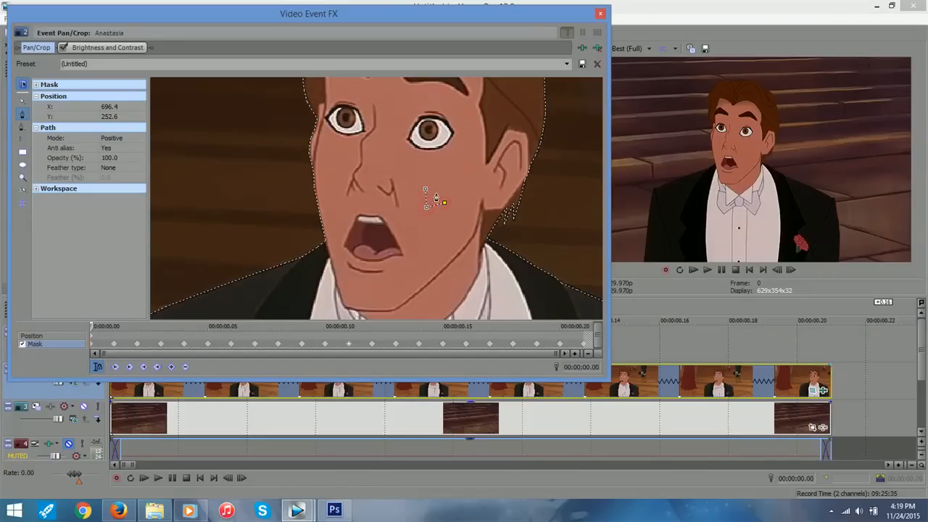
click(425, 189)
Step: Select and delete the small mask path on the man's cheek, leaving the normal edit tool active
click(22, 101)
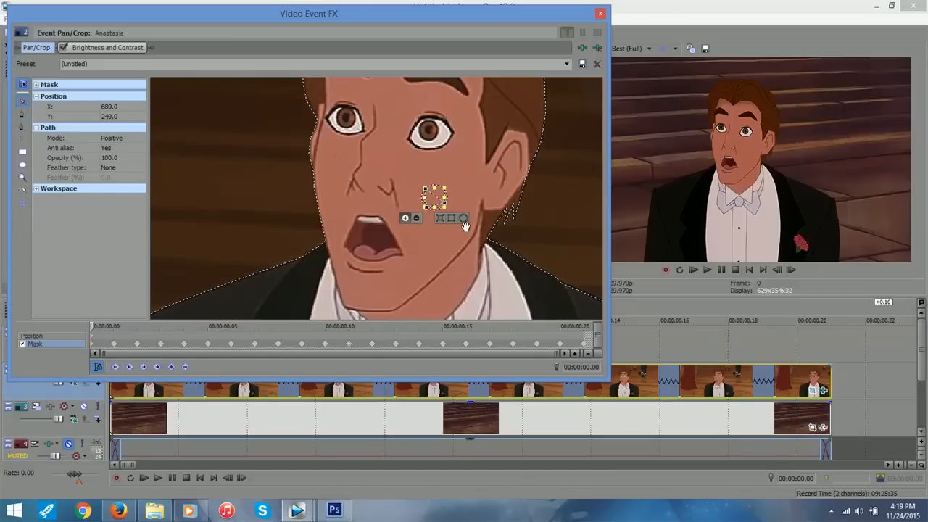
key(Delete)
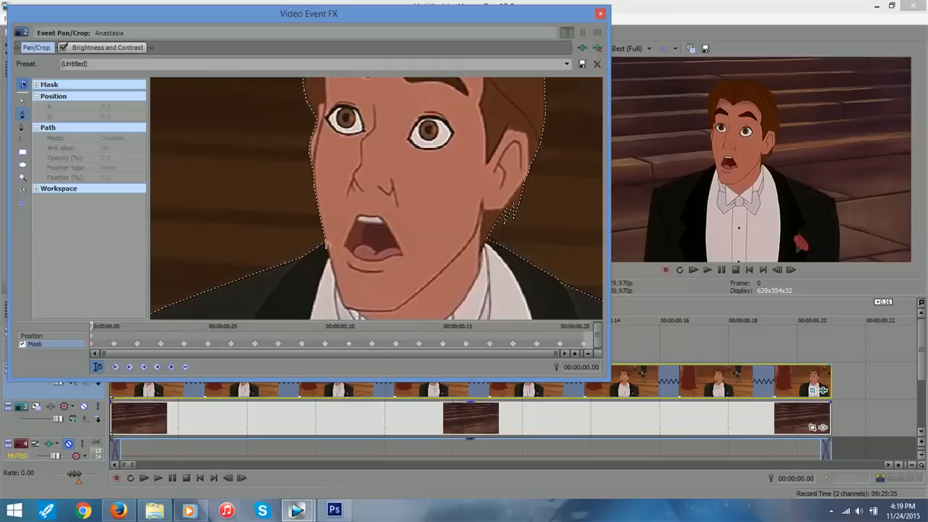
click(22, 101)
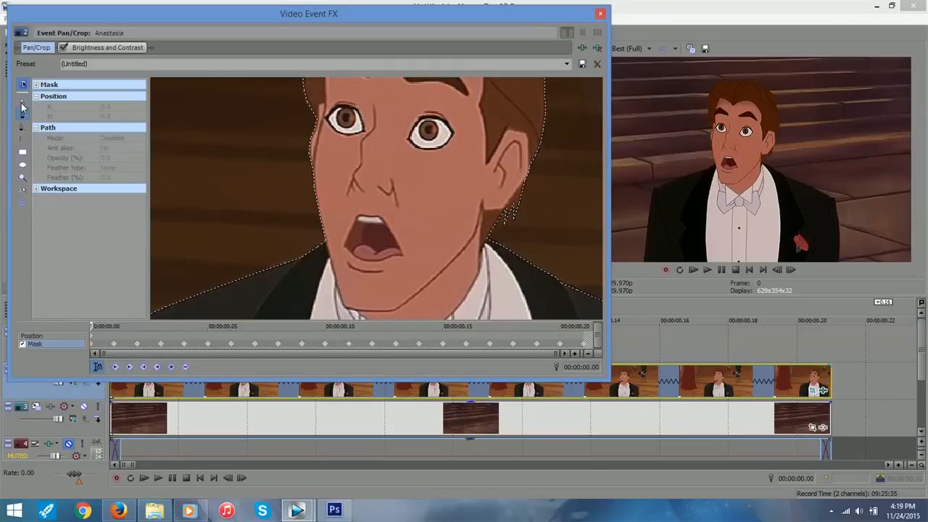
Step: Inspect the mask outline and its anchor points along the man's cheek and jaw at the first frame
click(323, 243)
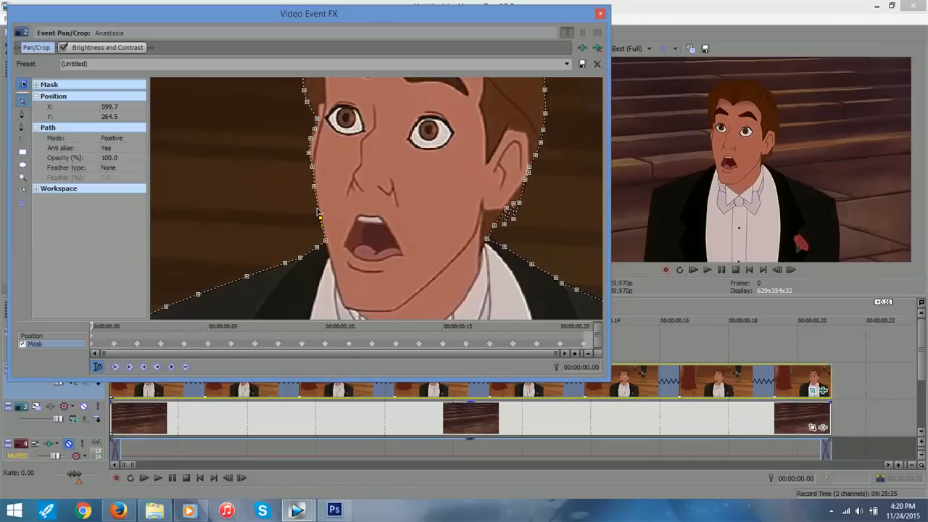
drag(319, 215, 406, 175)
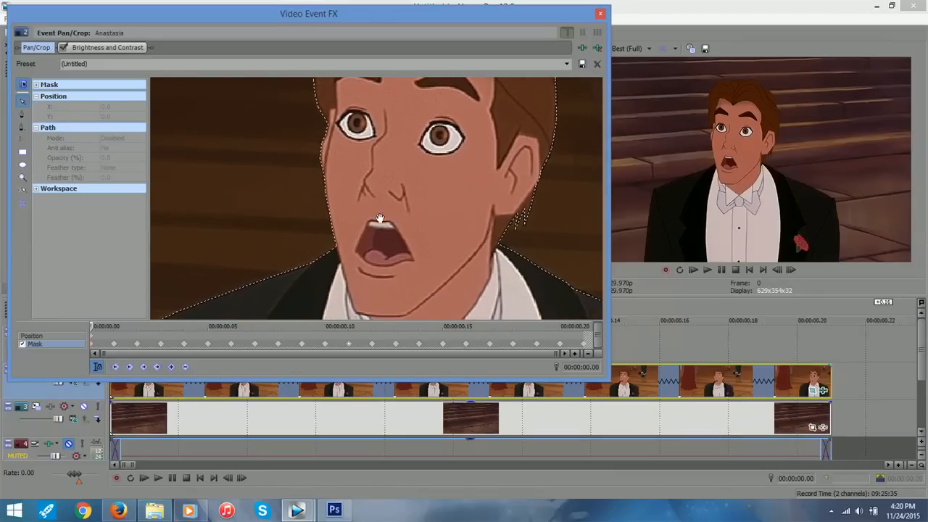
click(330, 194)
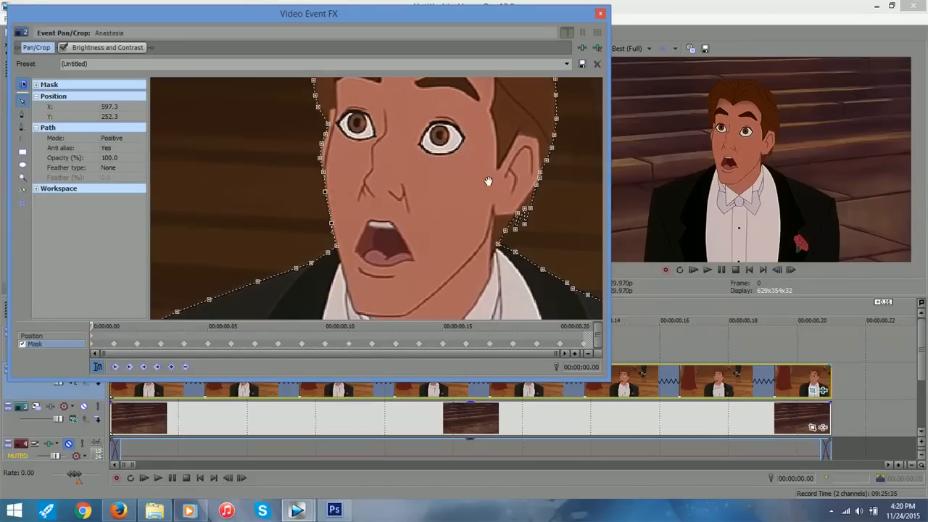
click(403, 183)
mouse_move(385, 113)
mouse_down()
mouse_move(362, 209)
mouse_move(388, 113)
mouse_up()
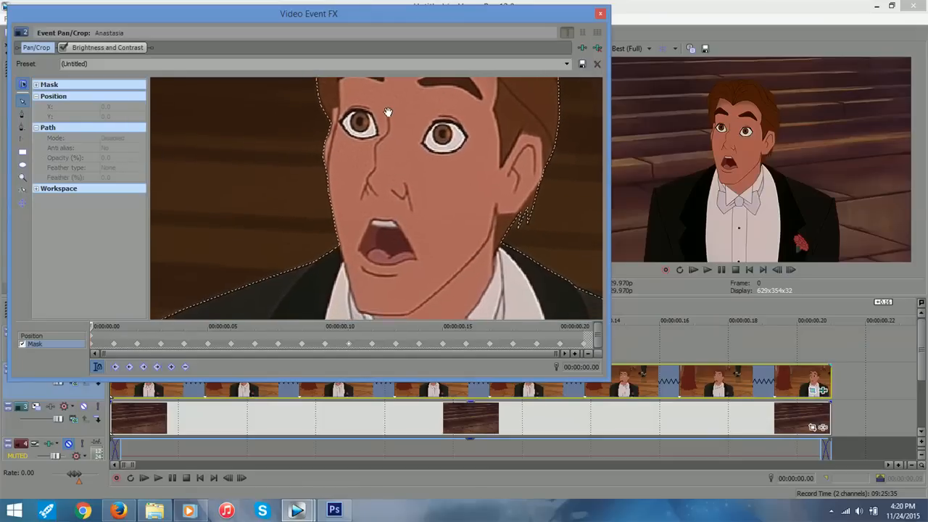
drag(396, 194, 404, 184)
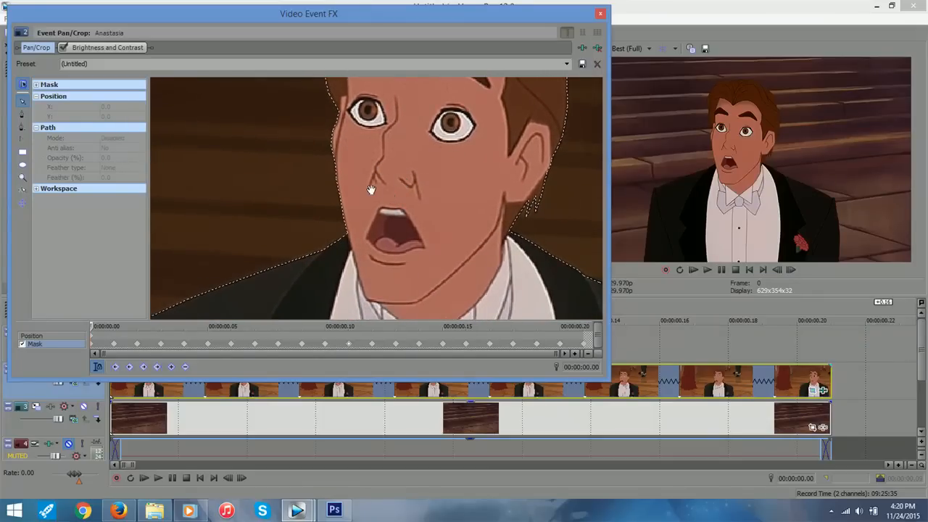
click(348, 236)
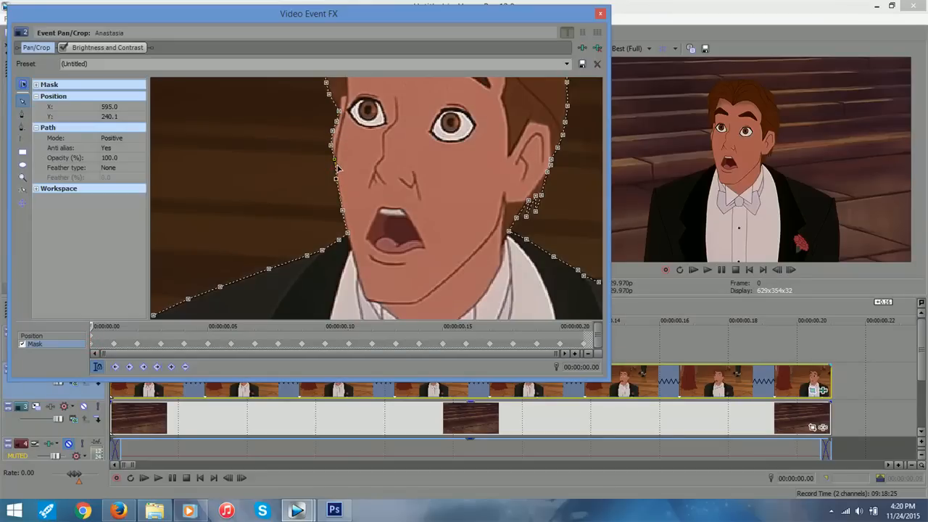
Step: Go to the second mask keyframe and check the anchor where the man's jaw meets his jacket
click(114, 343)
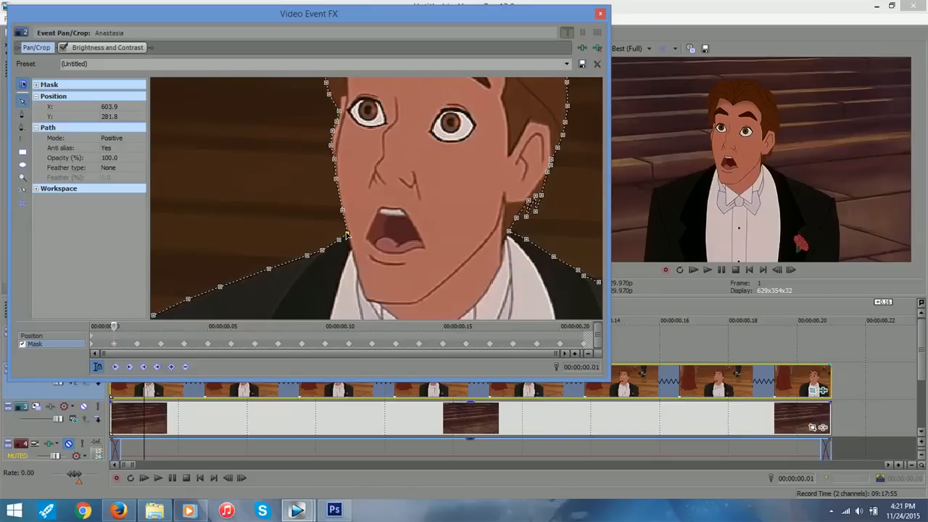
click(366, 195)
click(348, 233)
click(429, 136)
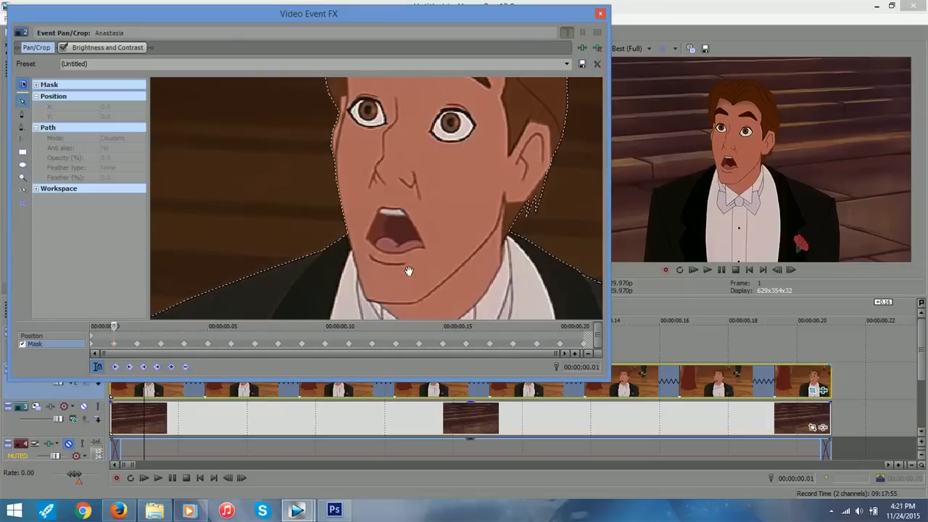
Step: Magnify the jacket's shoulder corner, pull its mask anchor into the background, and return it to the jacket edge at X 440.2, Y 347.5
drag(360, 288, 483, 141)
drag(331, 213, 364, 227)
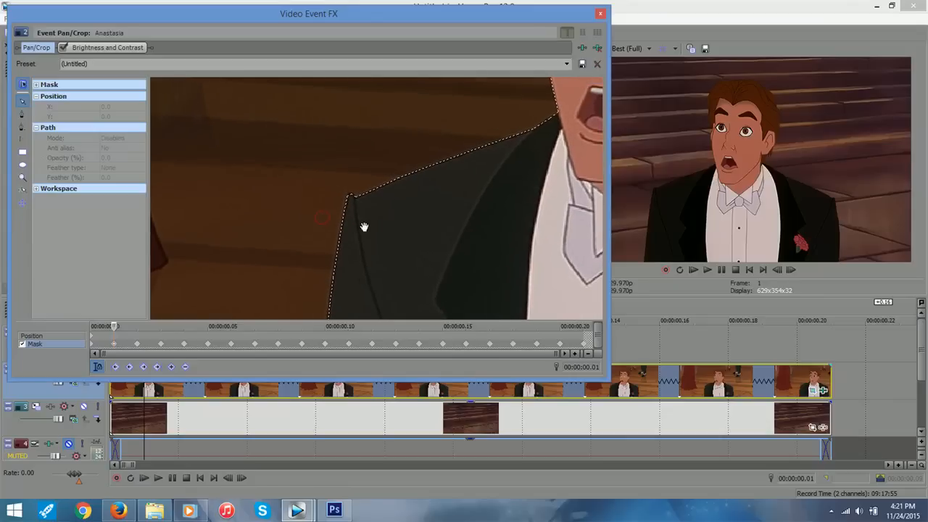
click(350, 200)
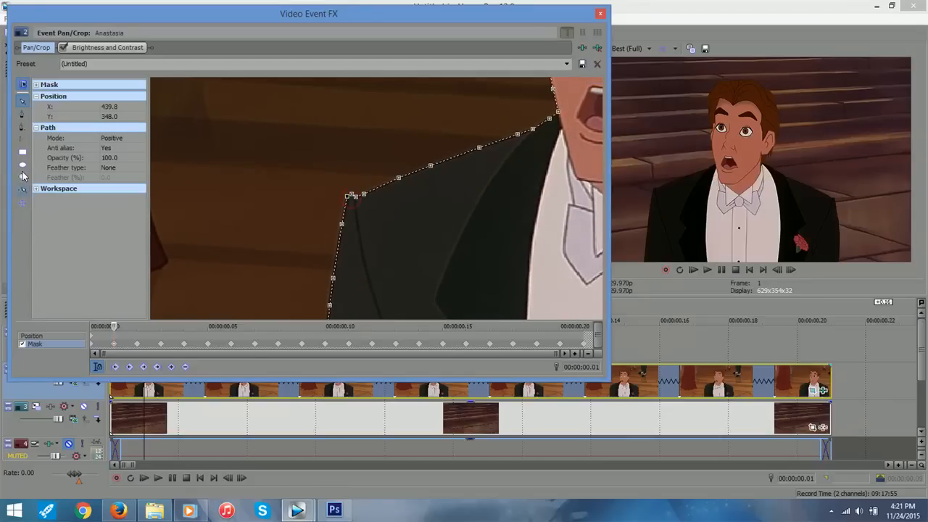
click(23, 177)
click(354, 205)
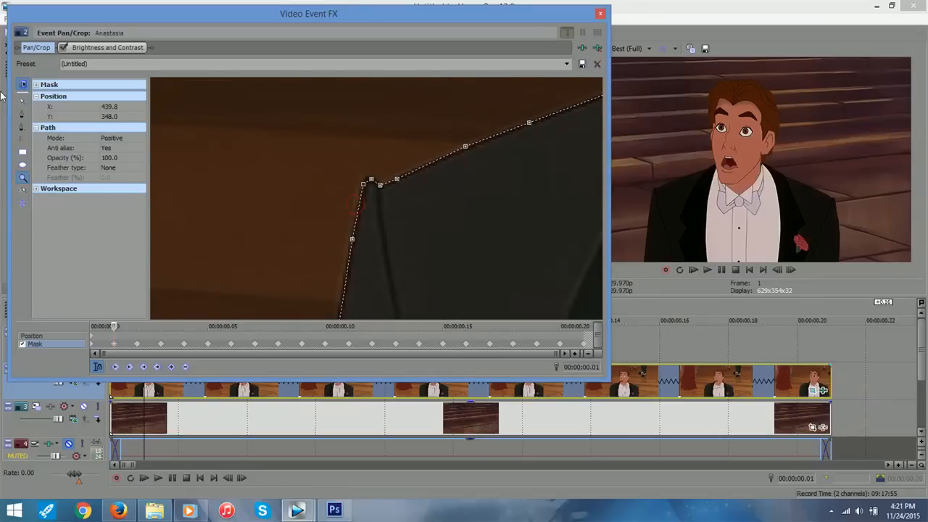
click(21, 100)
drag(365, 187, 252, 137)
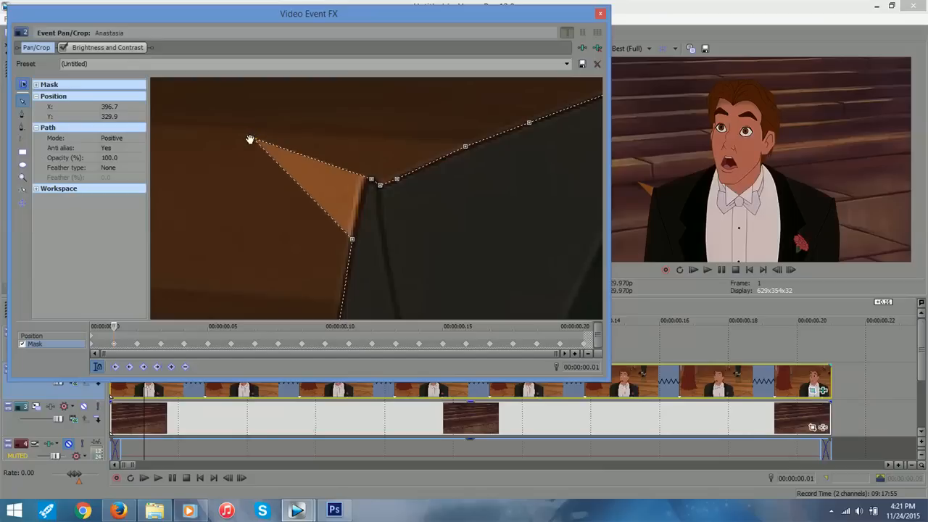
drag(250, 139, 364, 185)
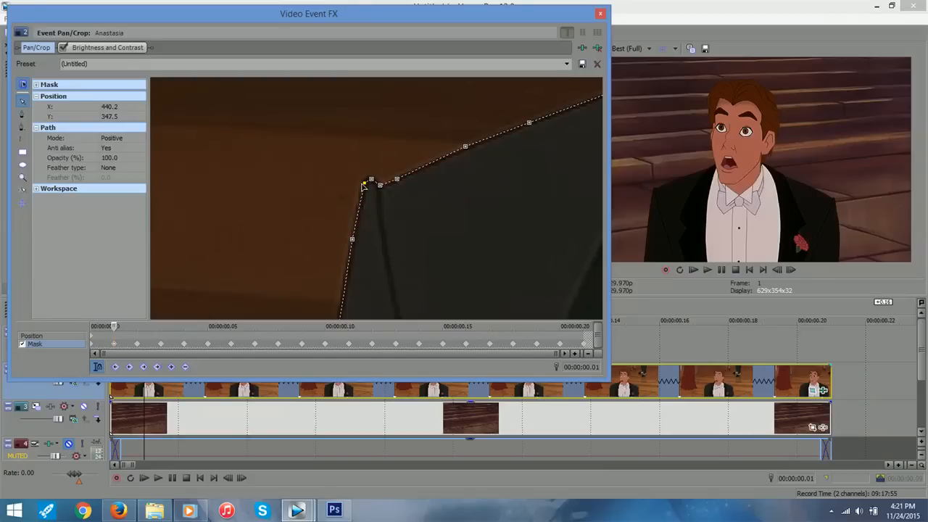
click(340, 185)
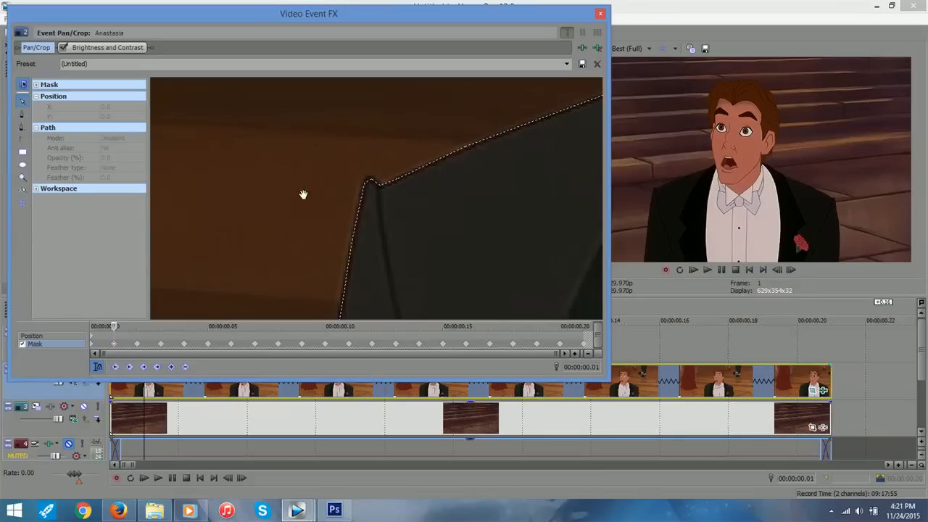
drag(324, 198, 358, 208)
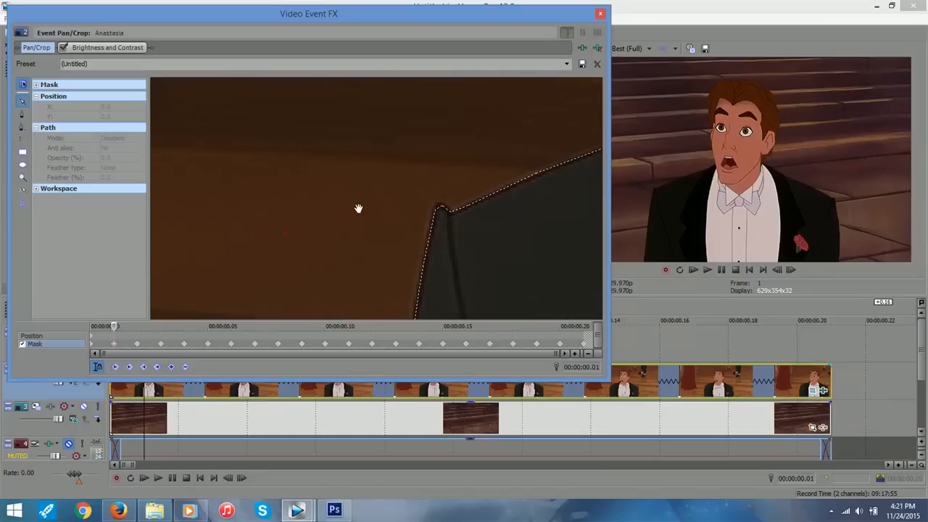
drag(455, 267, 363, 239)
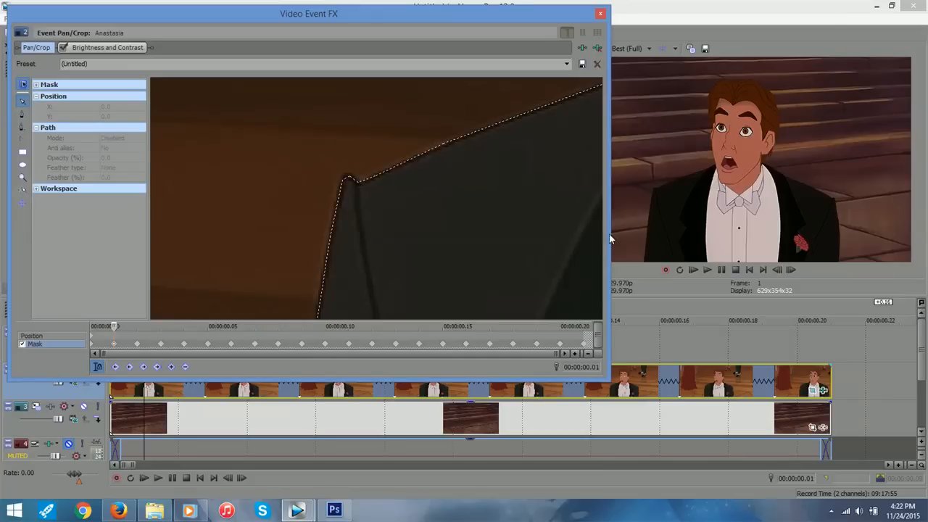
Step: Close the Pan/Crop window and preview the masked man's clip by scrubbing to frame 9 and playing it from frames 1 and 2
click(94, 335)
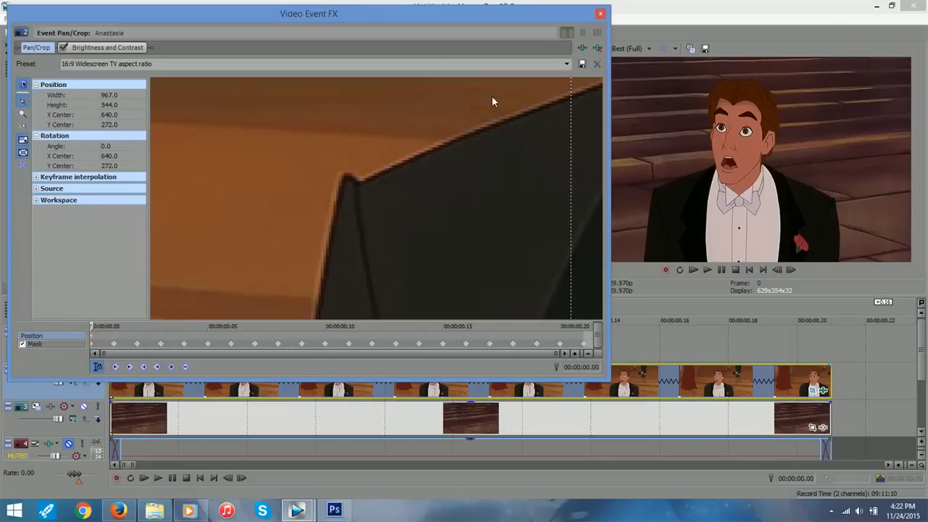
click(601, 14)
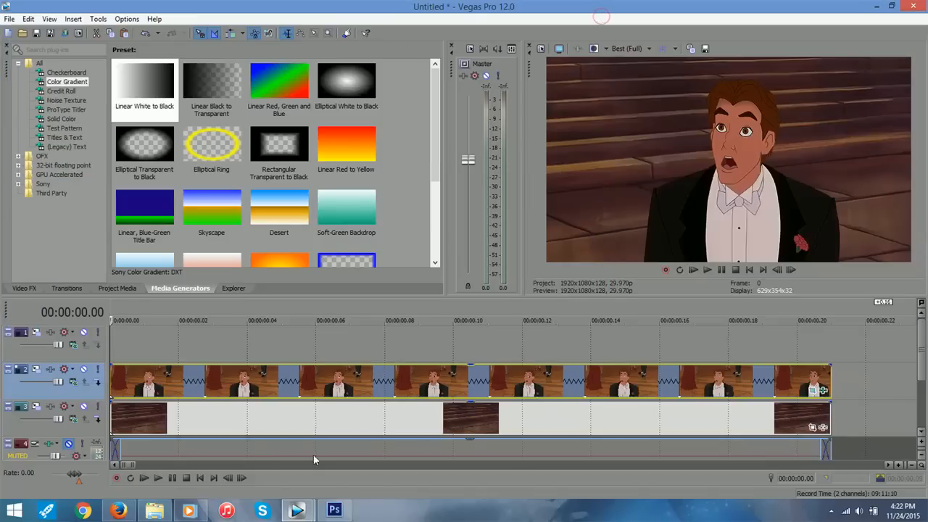
click(319, 338)
drag(319, 337, 418, 345)
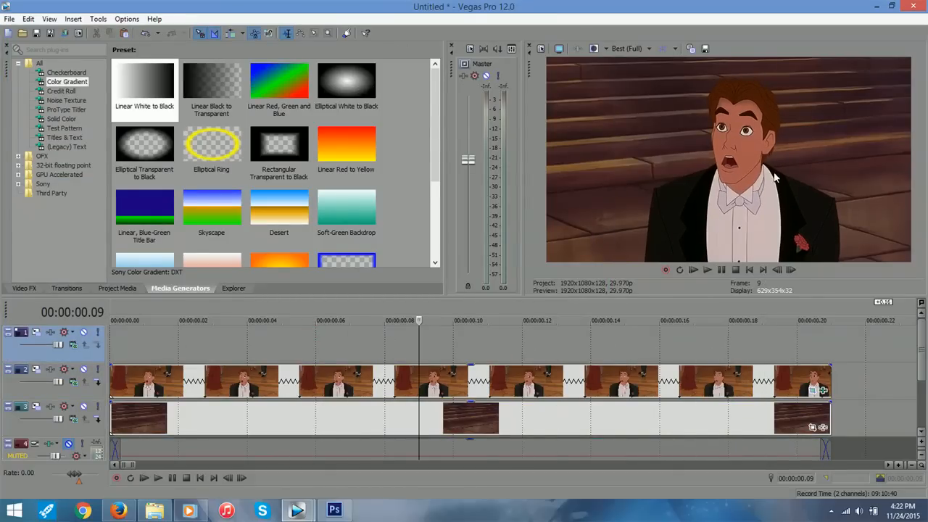
click(147, 344)
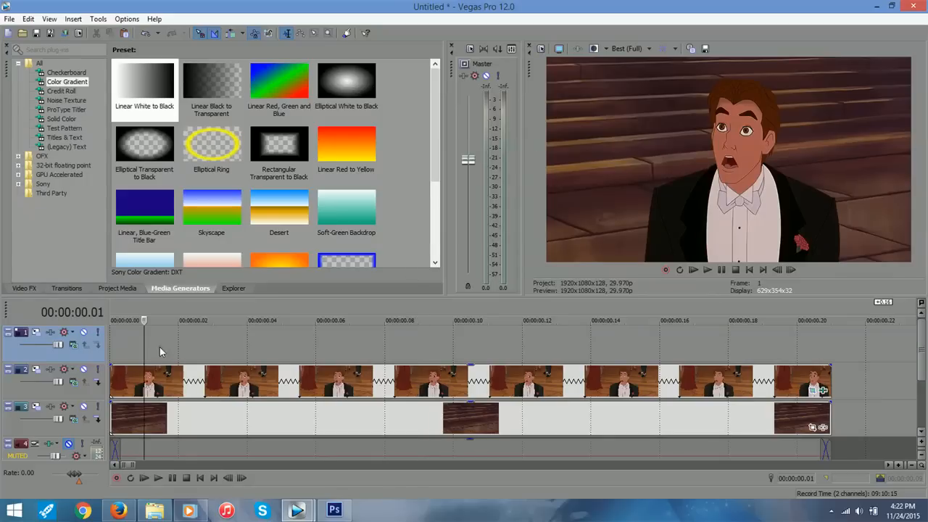
key(space)
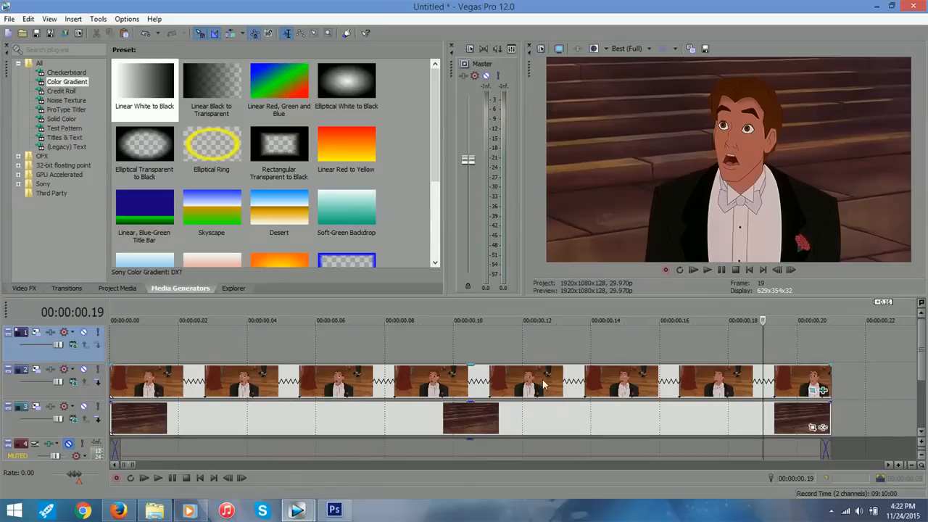
click(175, 338)
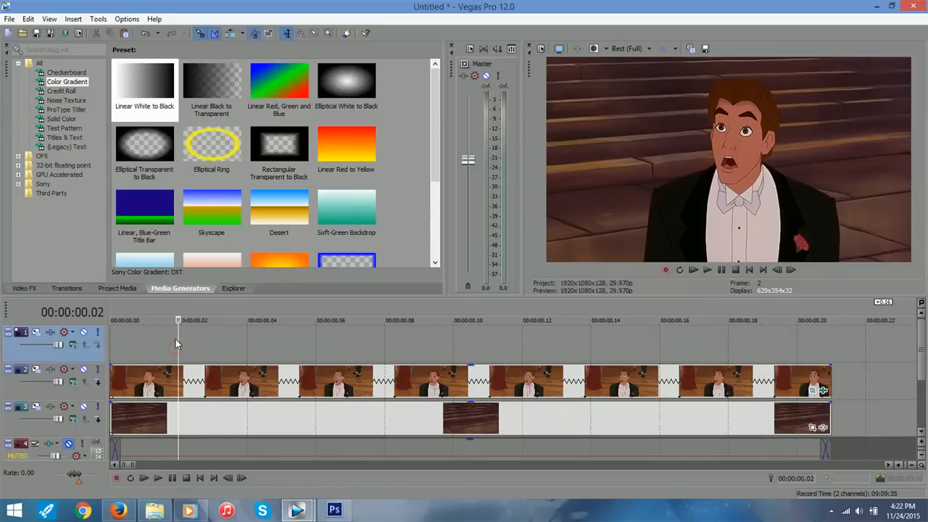
key(space)
Step: Check the masked man against the background at frames 7, 12 and 20 of the timeline
drag(741, 334, 350, 339)
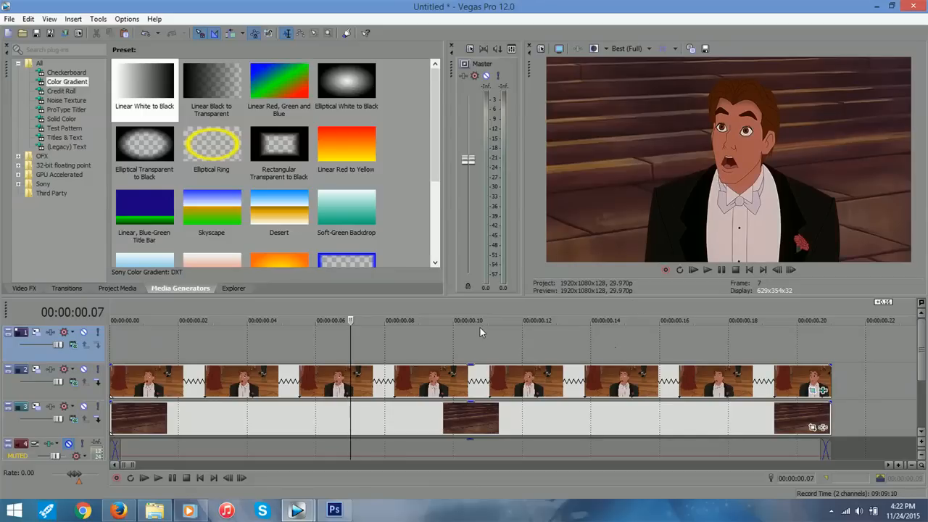
click(523, 331)
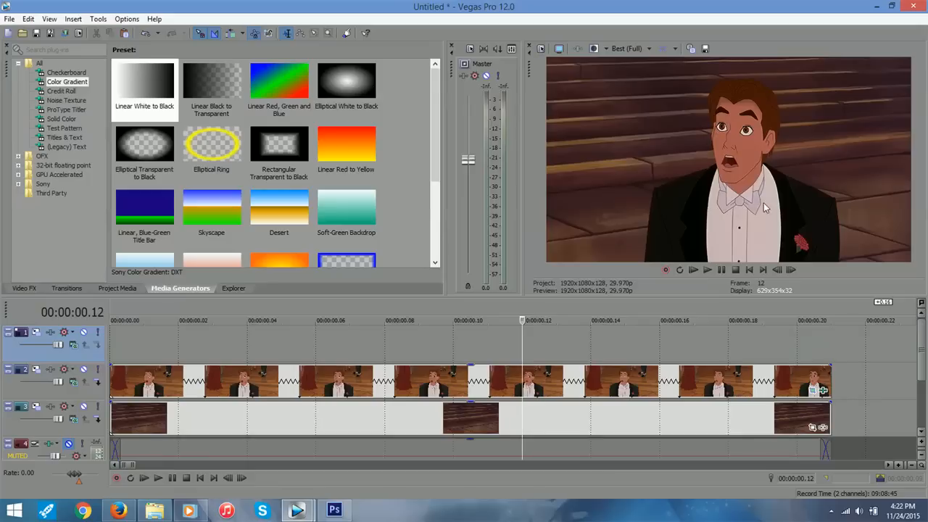
click(727, 339)
click(788, 337)
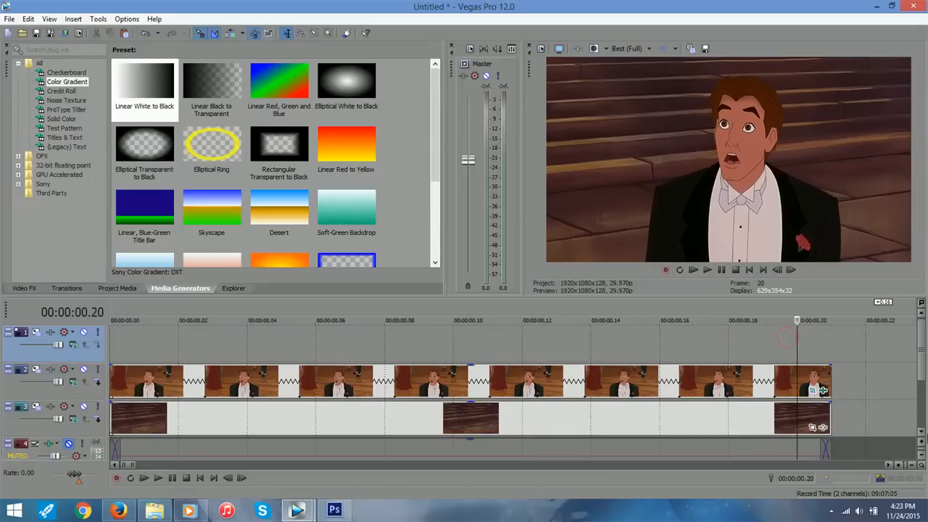
Step: Locate the blonde woman's clip further along the timeline and scrub through it to review her masked movement
click(910, 465)
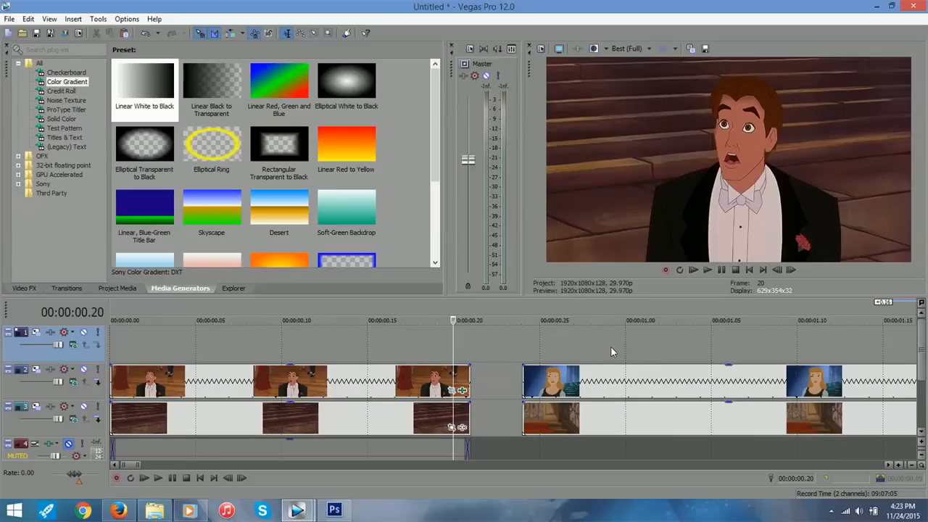
scroll(616, 376, right, 3)
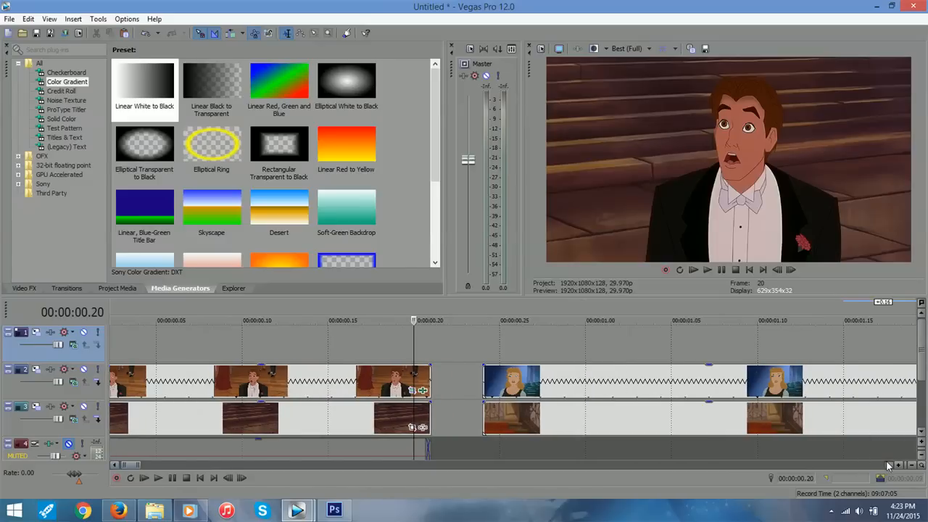
click(300, 346)
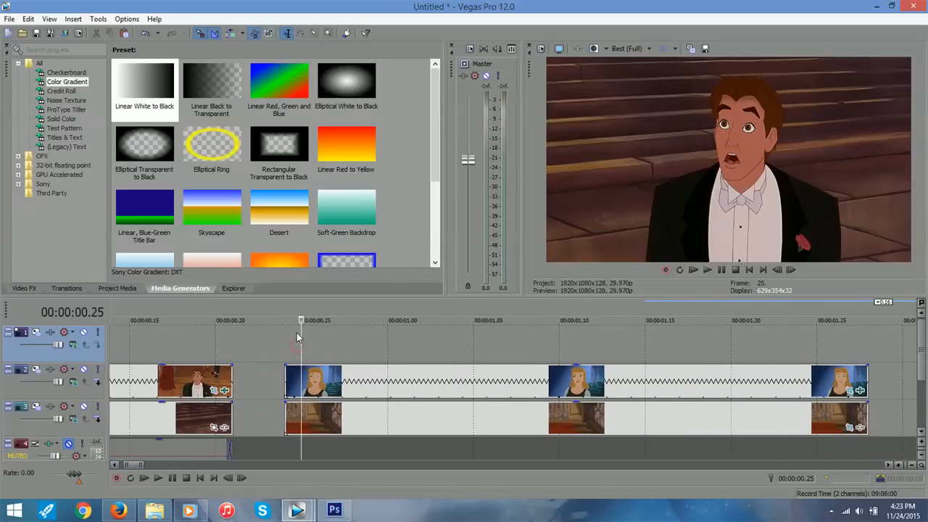
drag(302, 332, 681, 319)
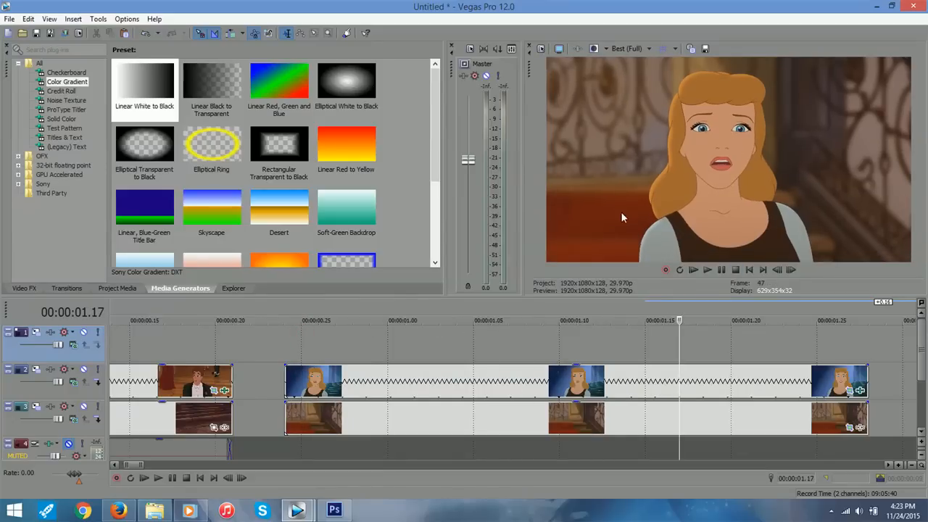
click(783, 341)
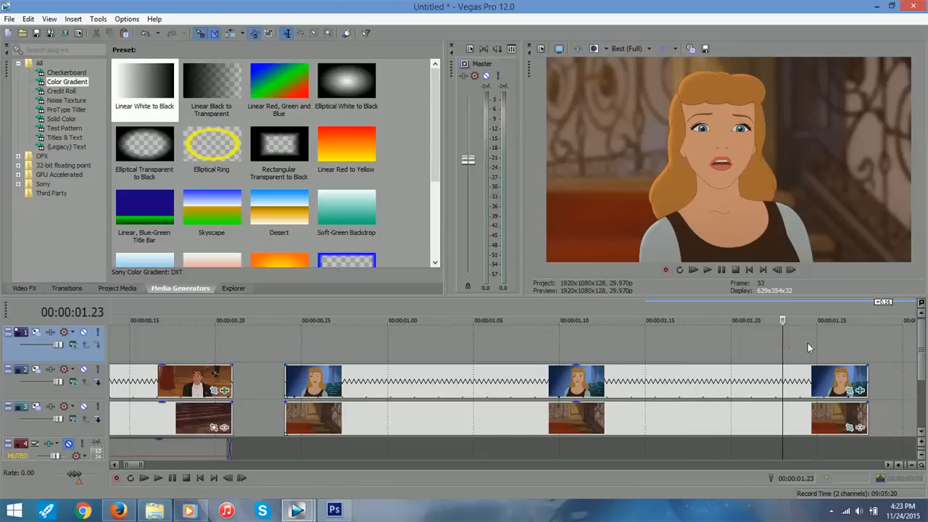
click(832, 337)
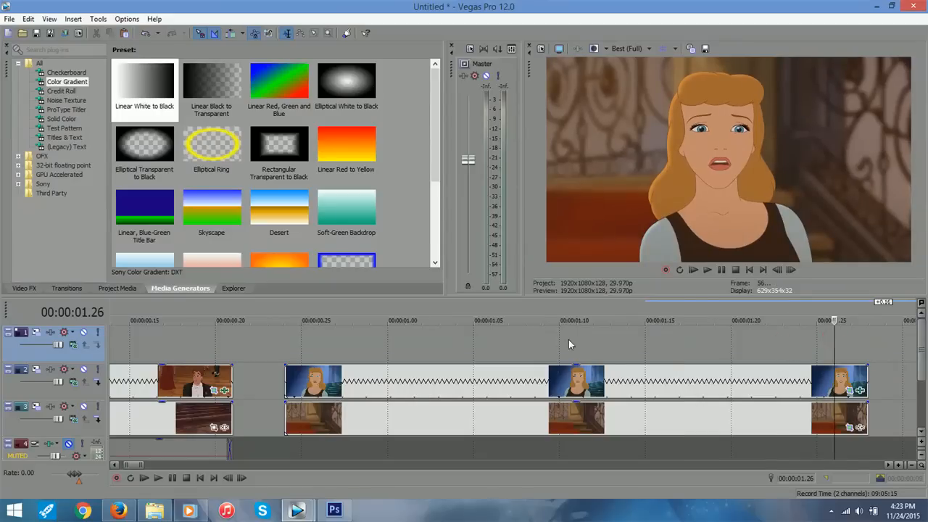
click(319, 345)
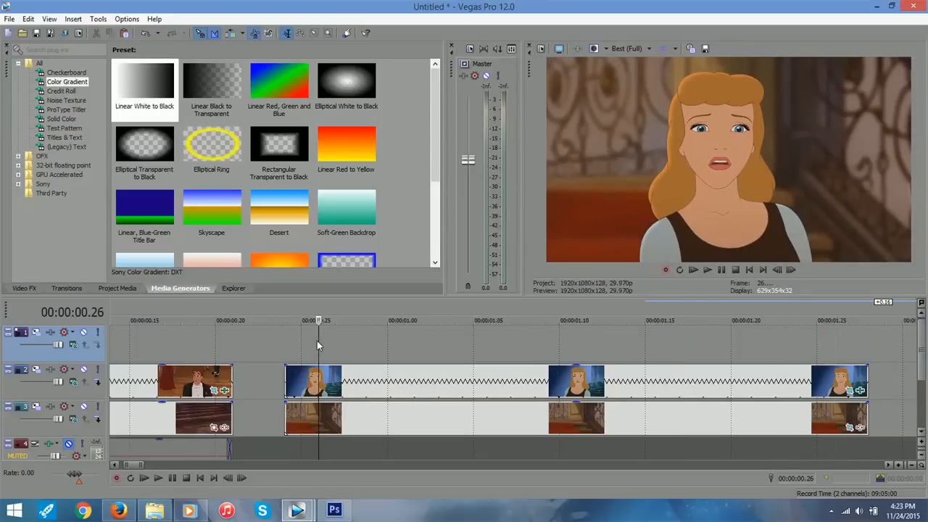
drag(318, 341, 765, 343)
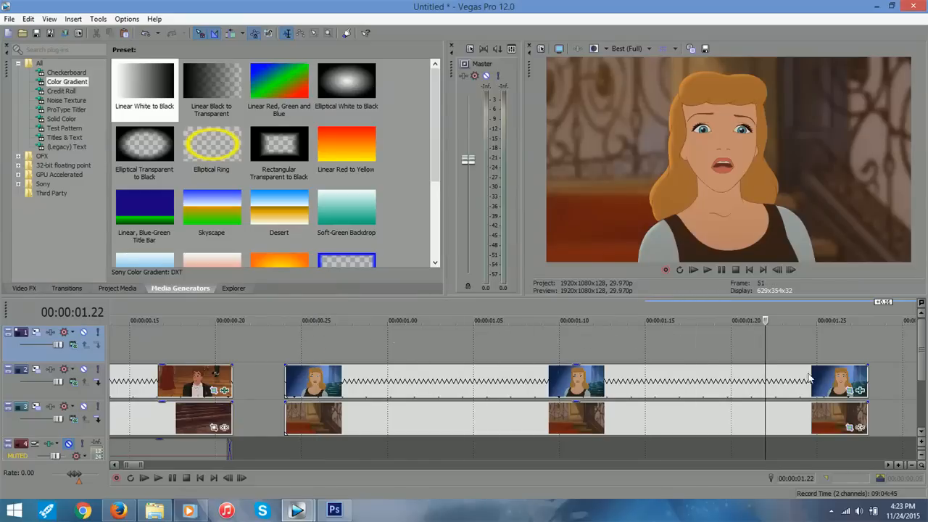
Step: Open the Pan/Crop settings of the staircase background image Image261 and go to its first position keyframe
click(848, 426)
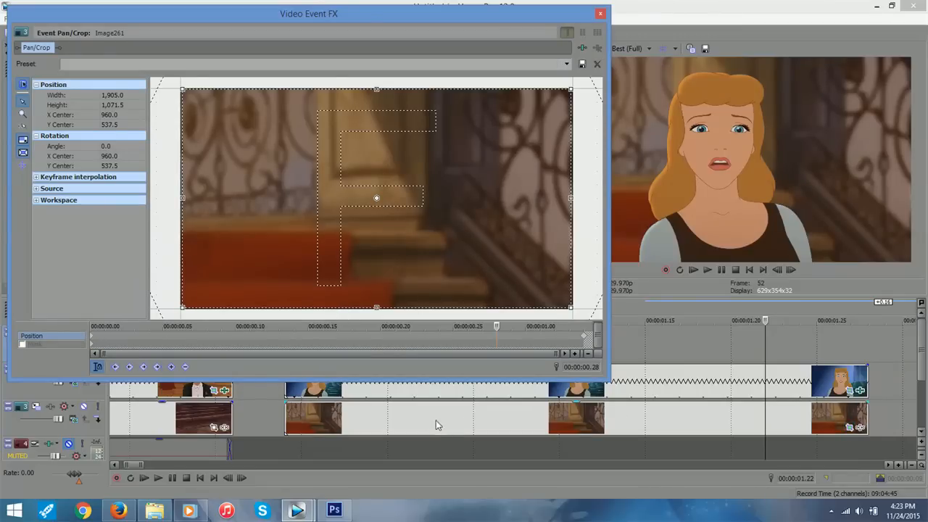
click(94, 336)
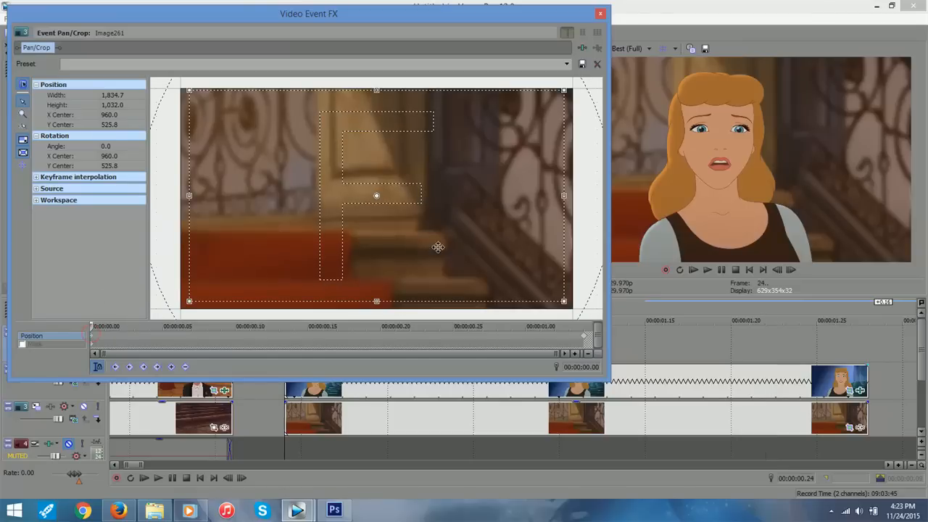
Step: Compare the last and first position keyframes of the staircase background, and close its Pan/Crop settings
click(586, 337)
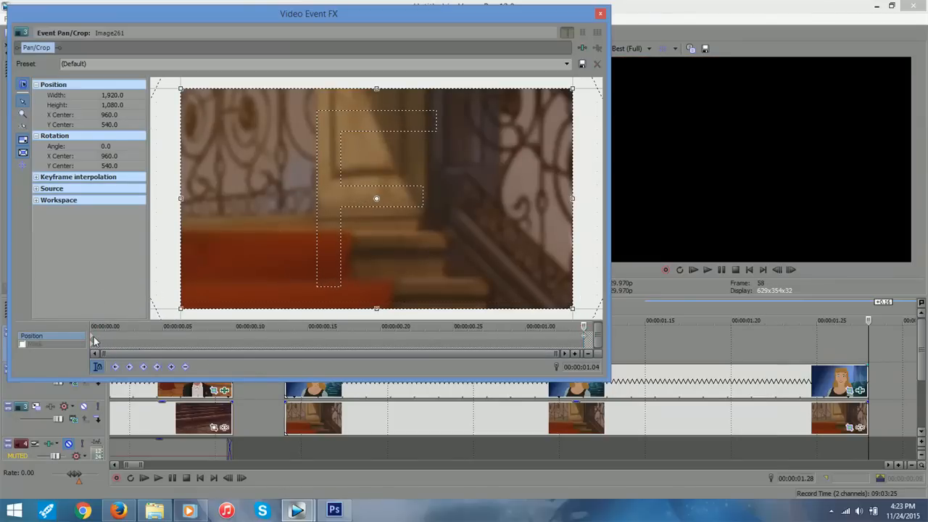
click(93, 337)
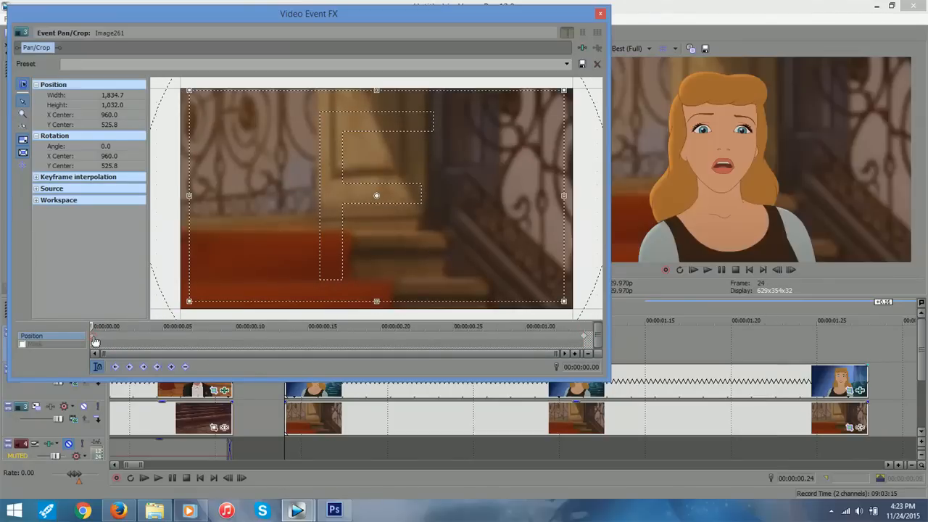
click(599, 14)
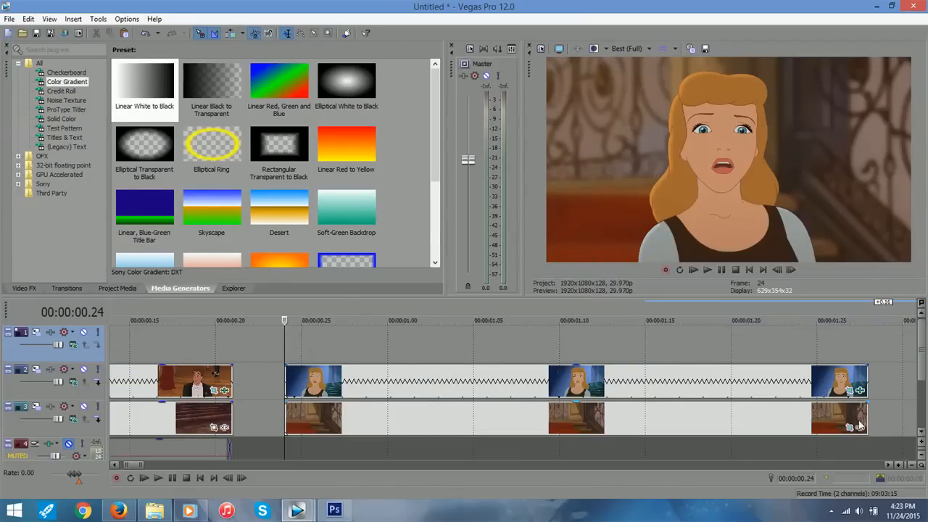
Step: Review the blonde woman against the staircase by scrubbing to 00:00:01.25 and checking 01.27, 01.13, 01.22 and 01.25
drag(282, 335, 816, 328)
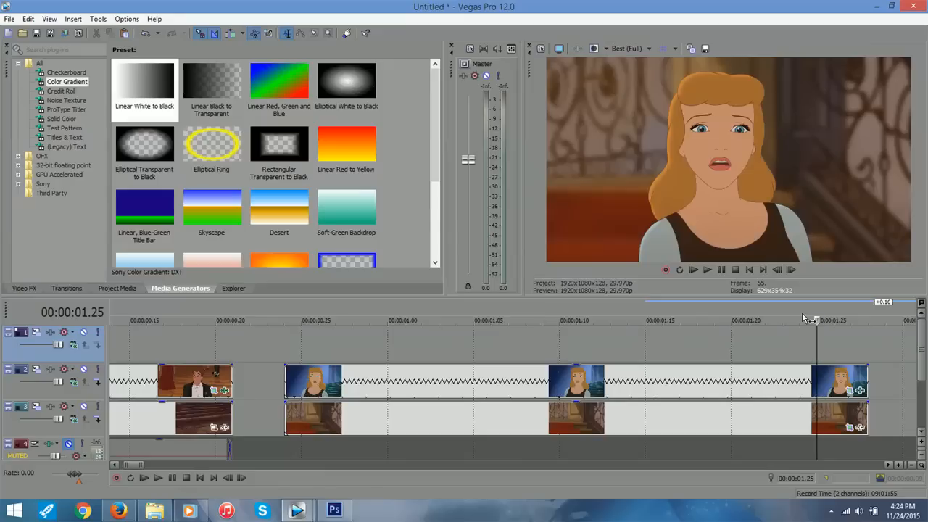
click(849, 337)
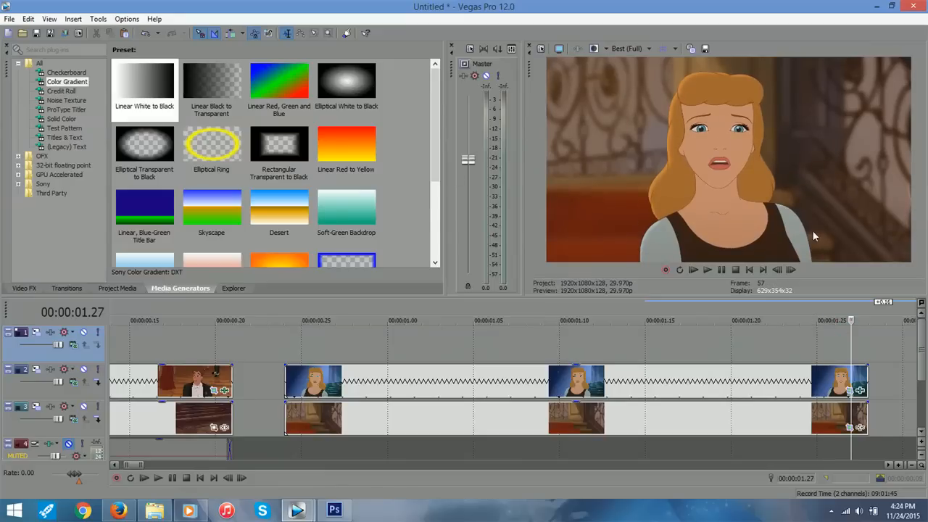
click(611, 352)
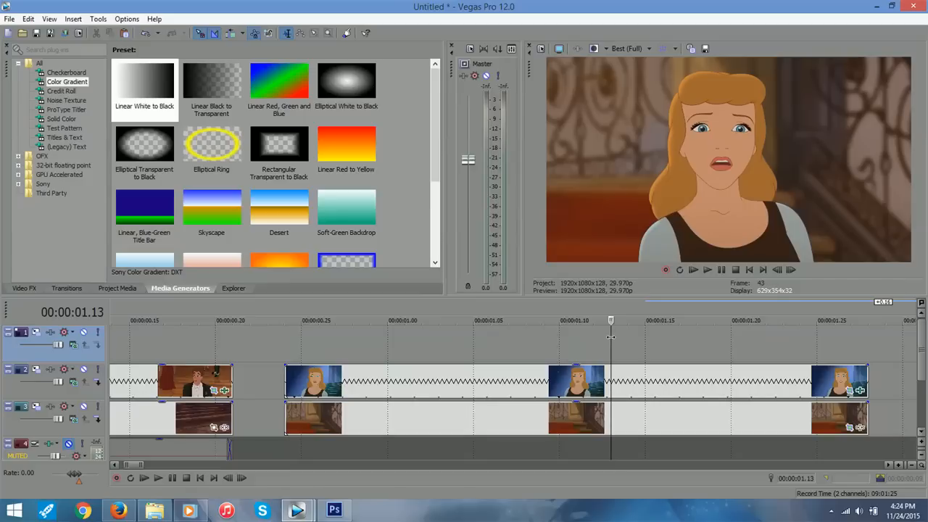
click(697, 343)
click(760, 335)
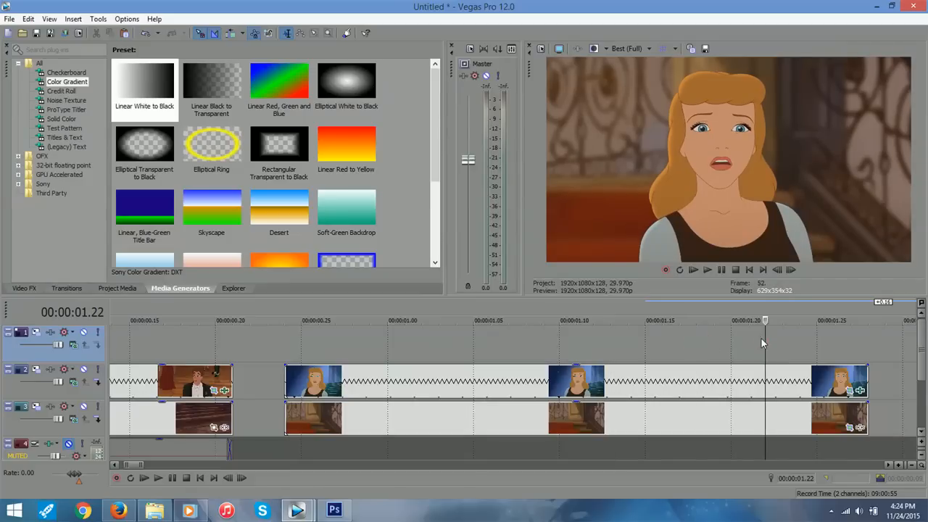
click(818, 328)
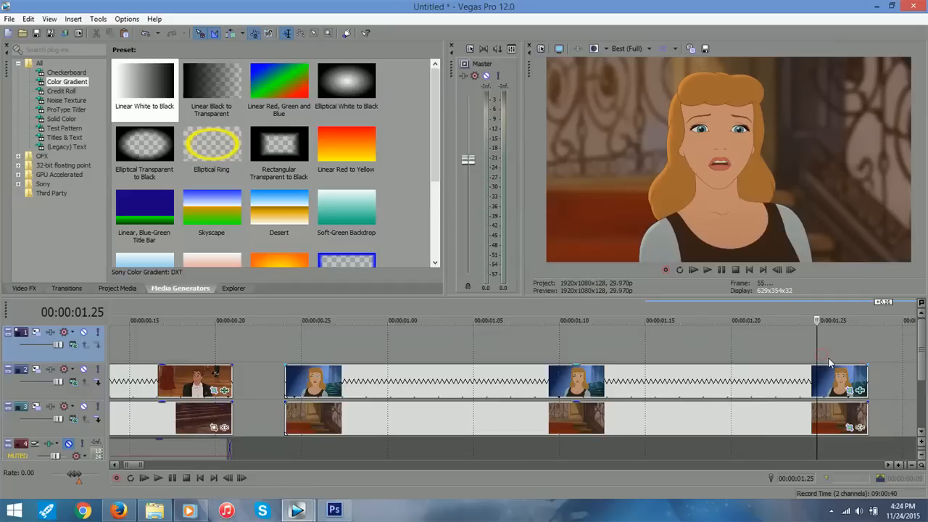
Step: Bring the following clips into view and go to the start of the Eiffel Tower clip at 00:00:02.01
click(912, 465)
click(911, 466)
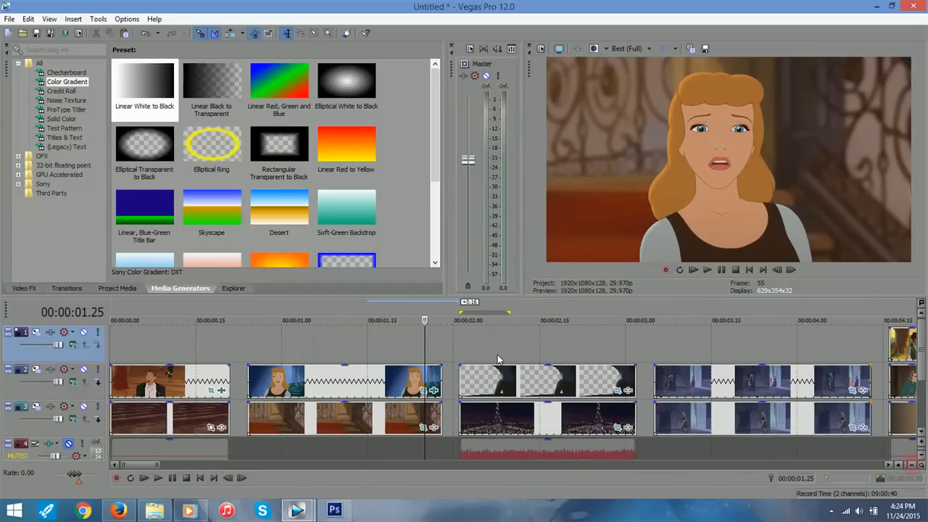
click(460, 348)
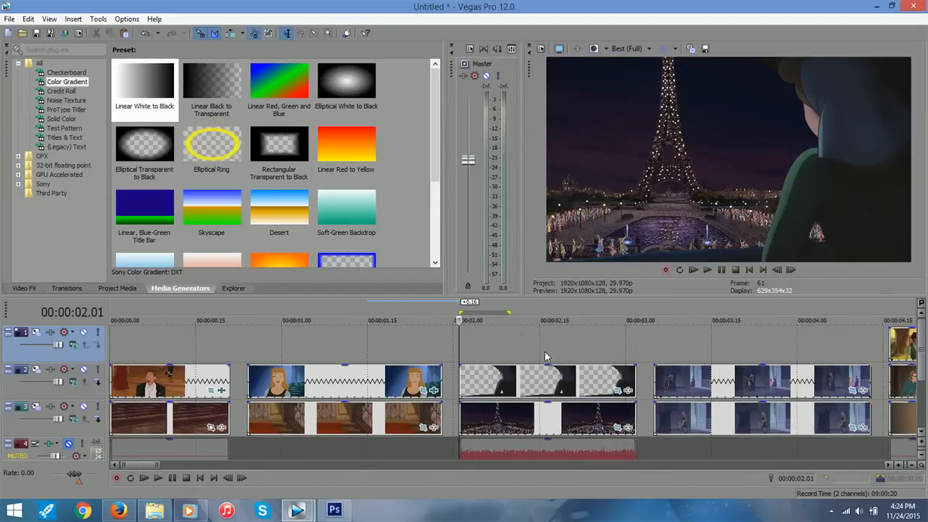
Step: Enlarge the Eiffel Tower clip on the timeline and scrub through it from 00:00:02.03 to 00:00:03.01
click(898, 465)
click(898, 465)
click(898, 465)
click(888, 465)
click(888, 465)
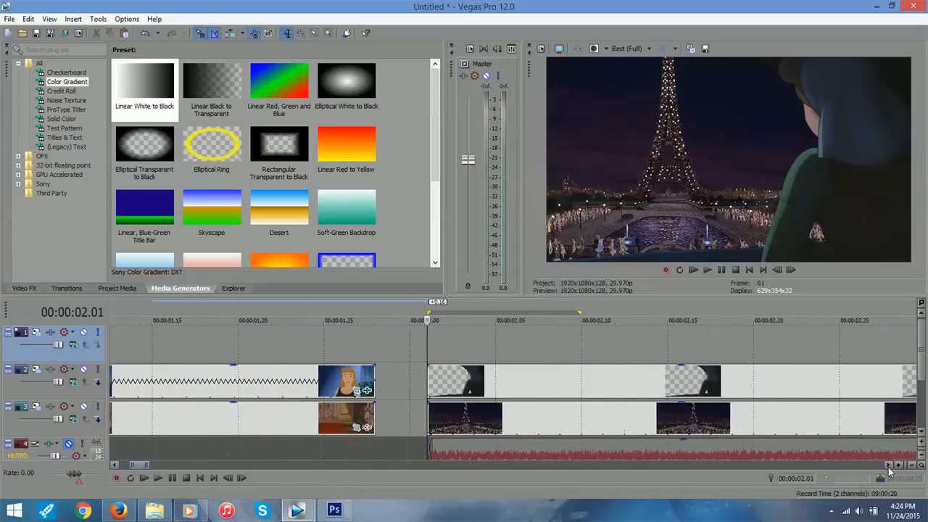
click(888, 465)
click(888, 466)
click(889, 465)
click(339, 357)
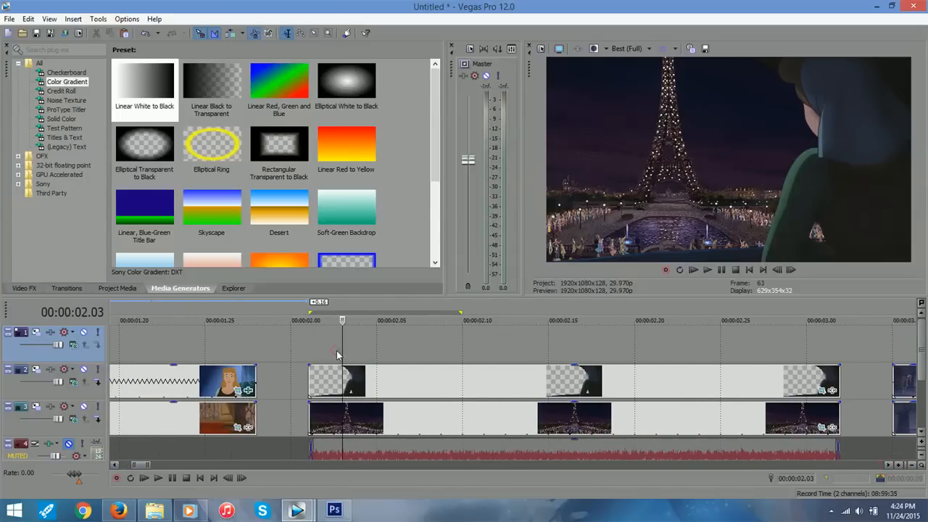
click(477, 358)
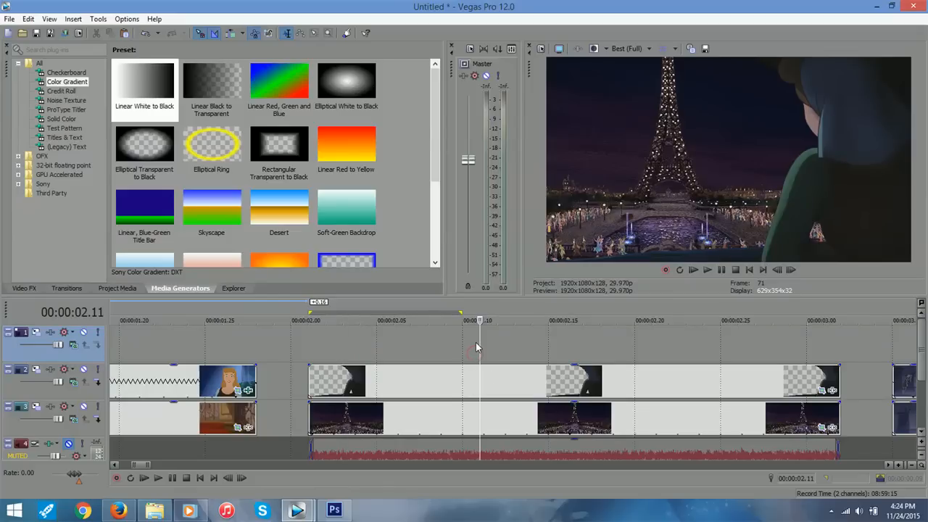
drag(478, 341, 817, 339)
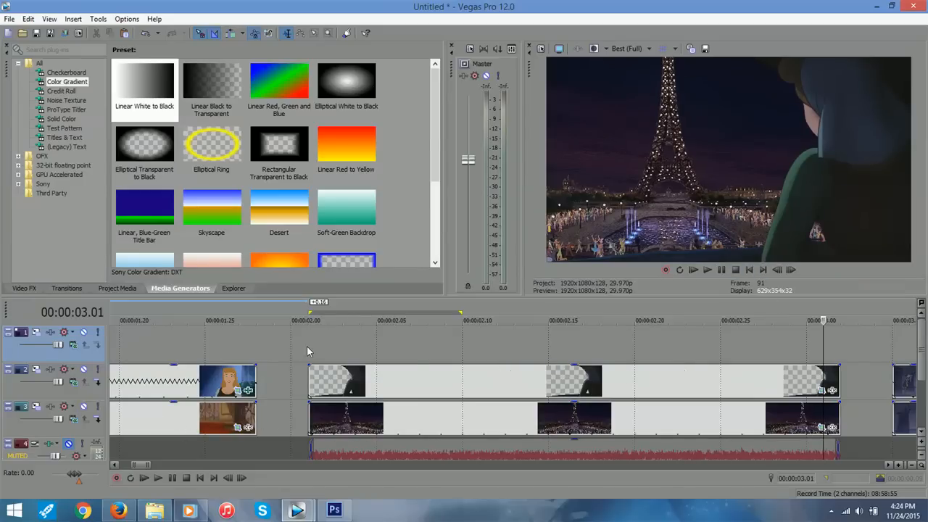
Step: Recheck the masked figure against the Eiffel Tower background at 00:00:02.02, 02.10, 02.01 and 02.12
click(325, 346)
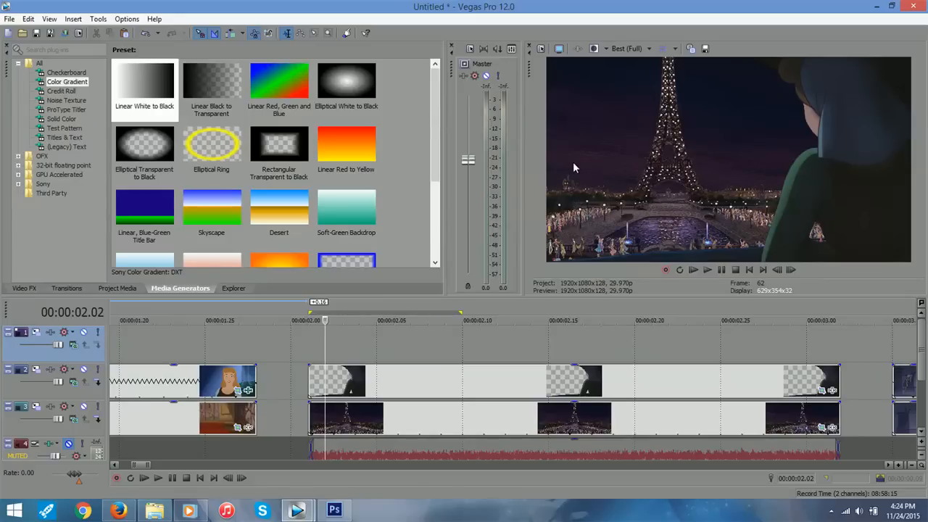
click(455, 346)
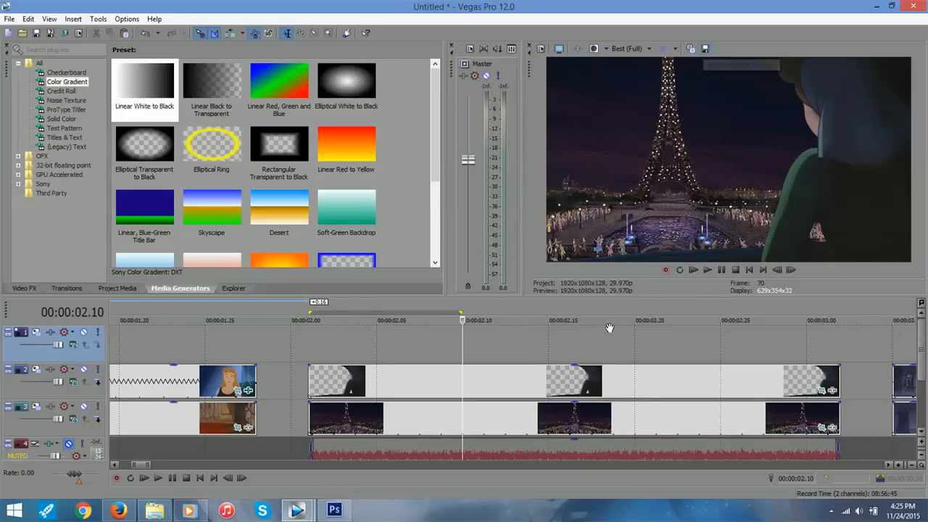
click(308, 346)
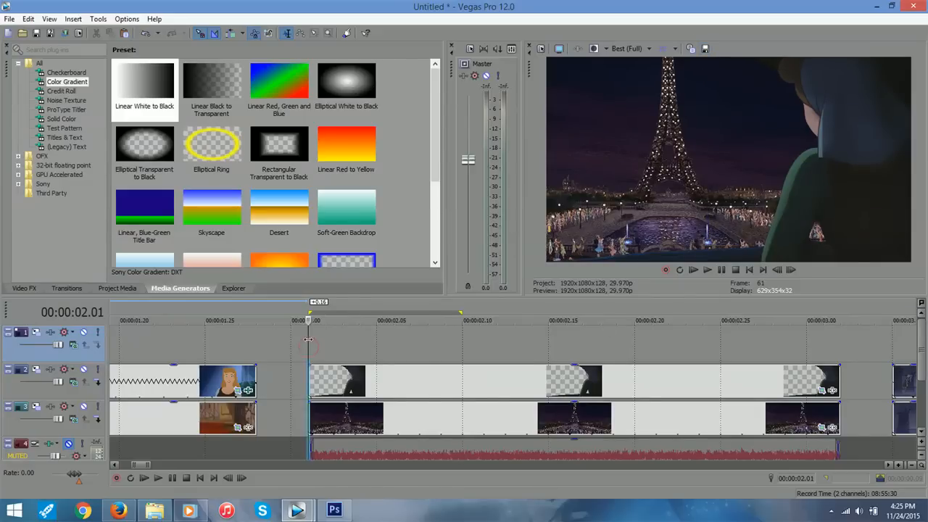
click(496, 348)
key(space)
key(space)
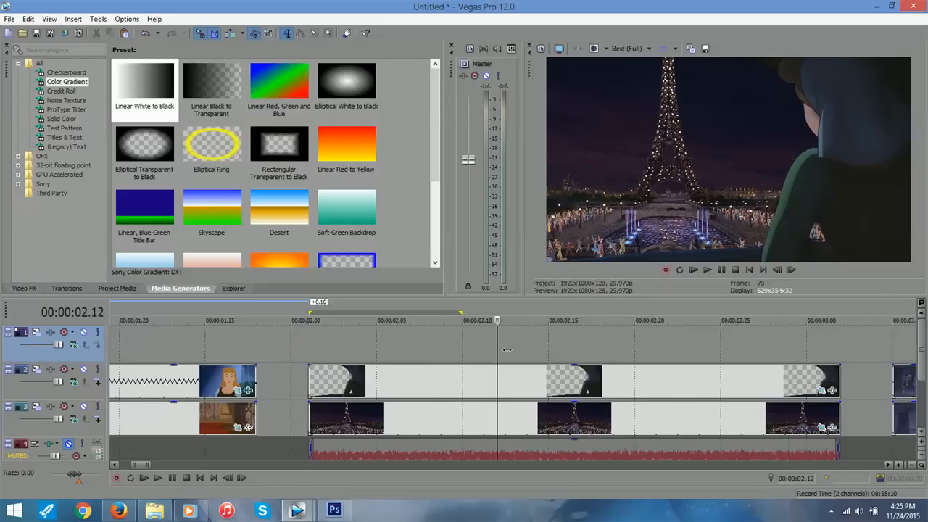
Step: Return to the start of the Eiffel Tower clip, select its background event and scrub to 00:00:03.00
click(308, 342)
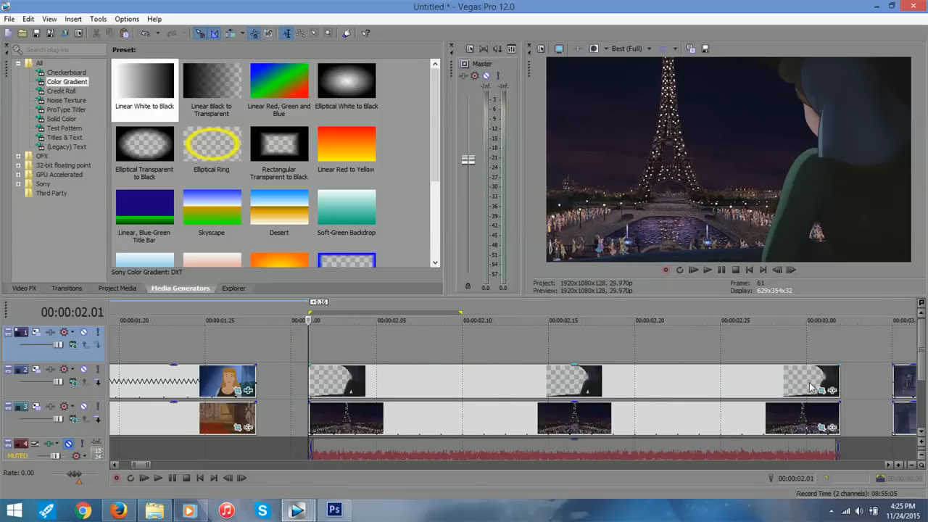
click(351, 410)
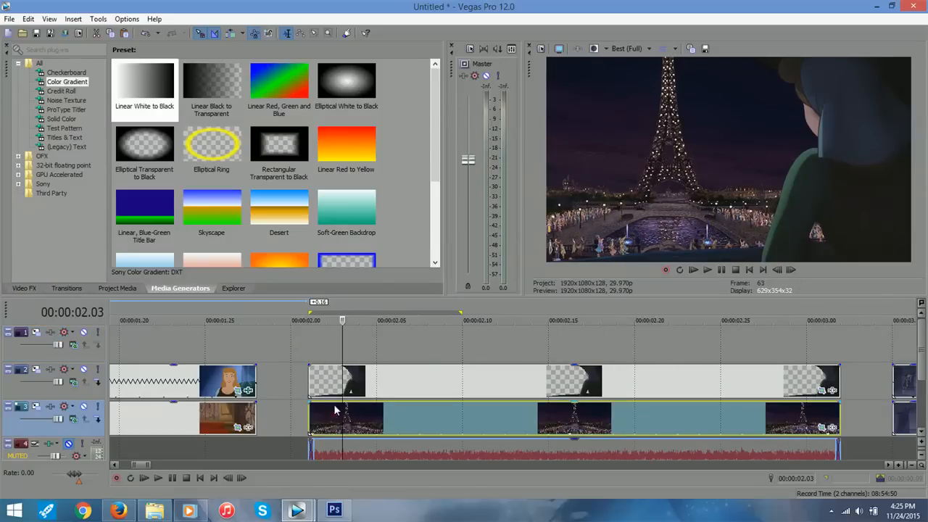
drag(341, 335, 811, 350)
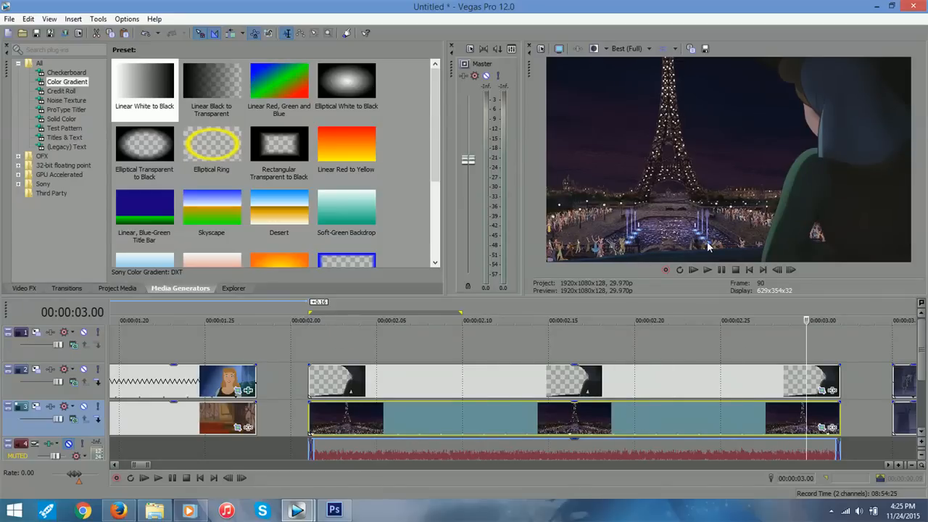
Step: Locate the clip of the maid with the broom and check it at 00:00:03.07 and 00:00:03.17
click(898, 465)
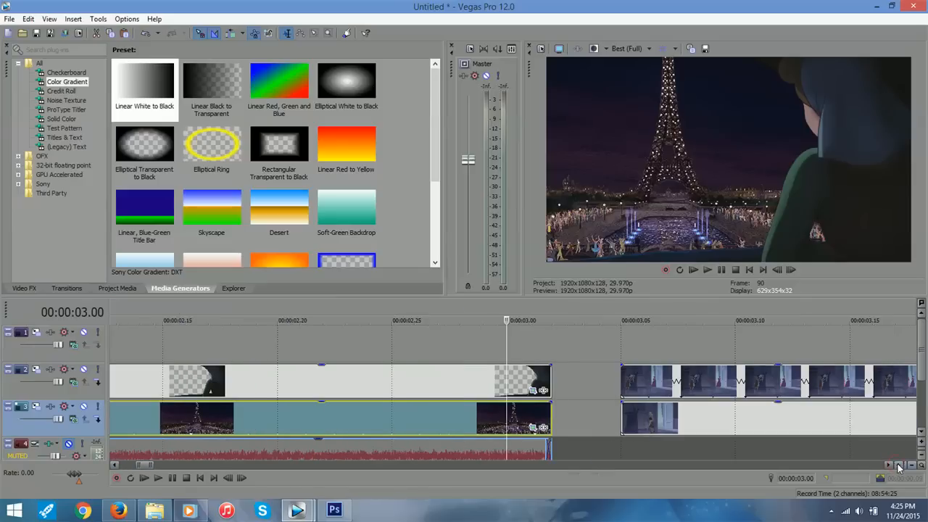
click(889, 465)
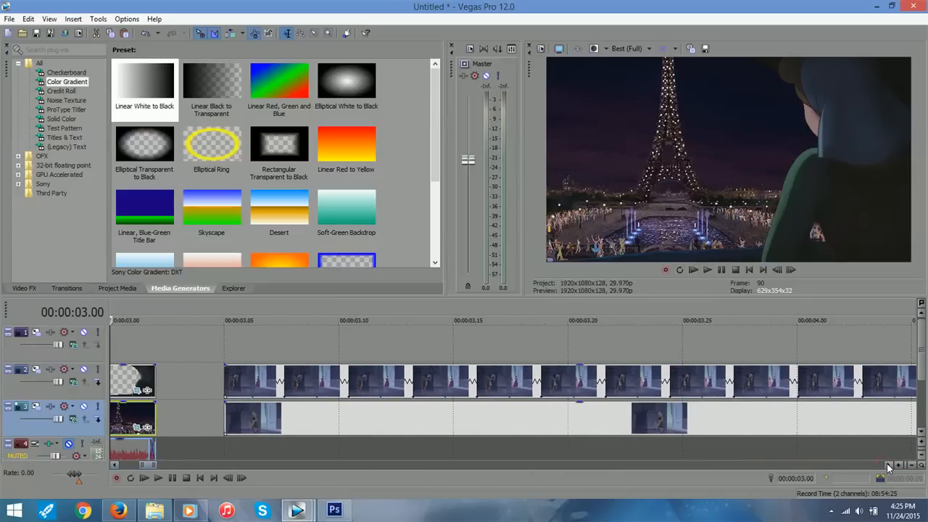
click(911, 465)
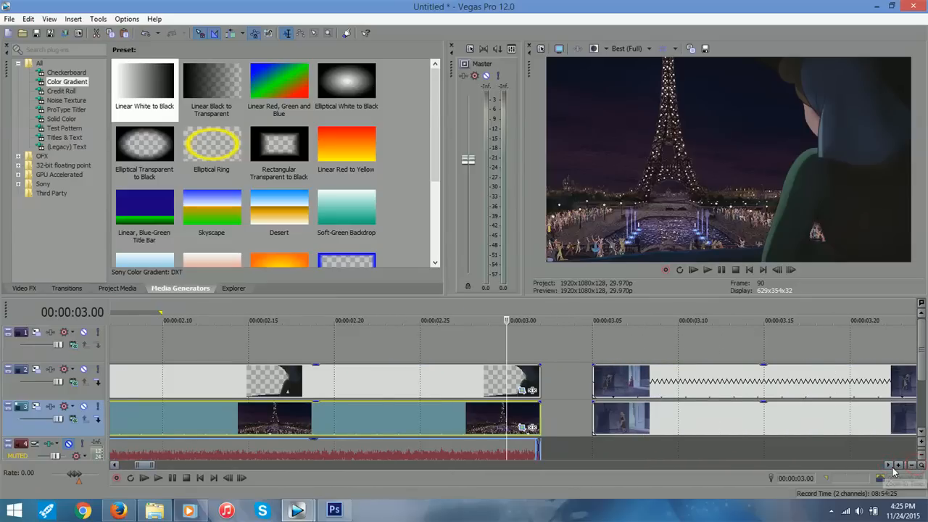
click(891, 466)
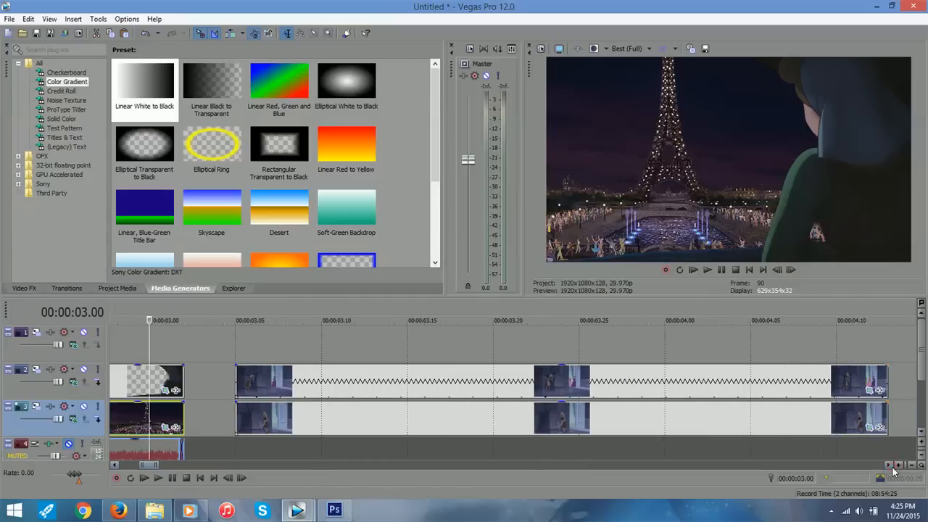
click(270, 340)
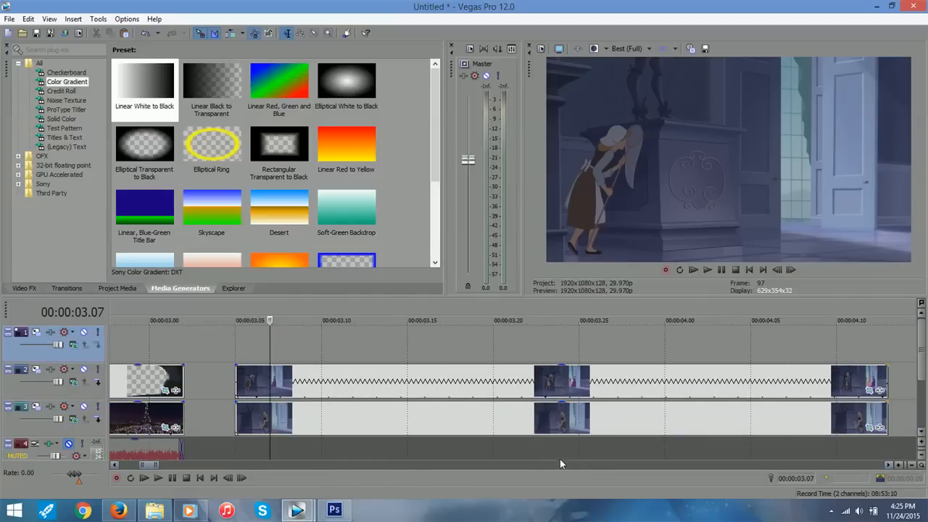
click(356, 346)
click(439, 339)
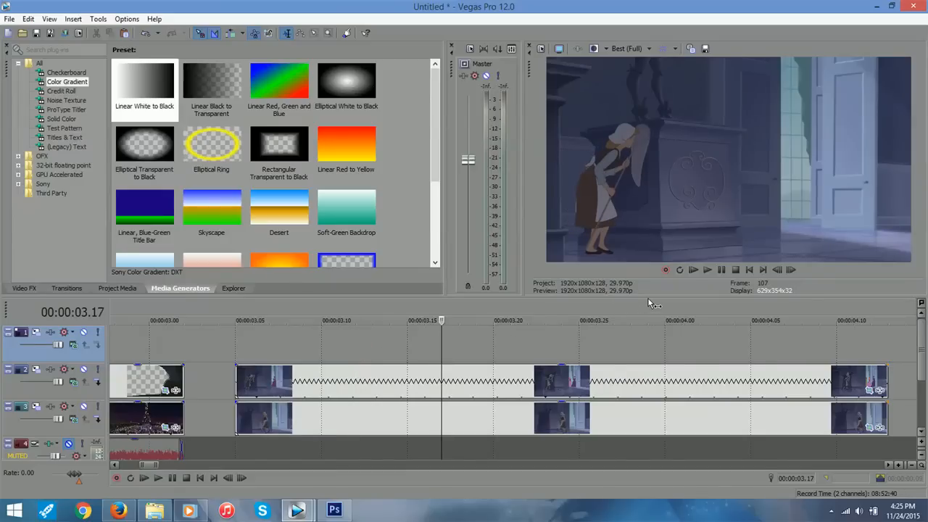
Step: Scrub the maid's clip from 00:00:03.21 to 03.28, check 03.12 and return to its start at 03.05
click(506, 344)
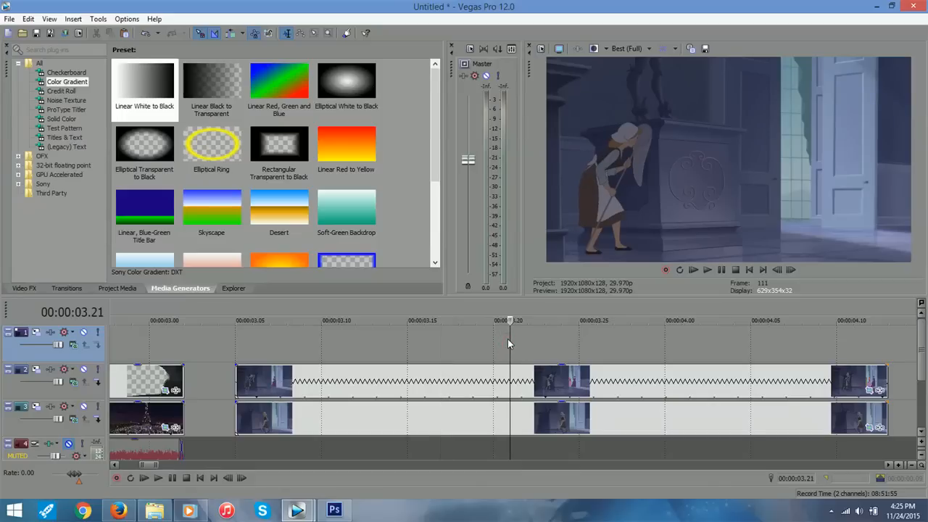
drag(509, 339, 630, 343)
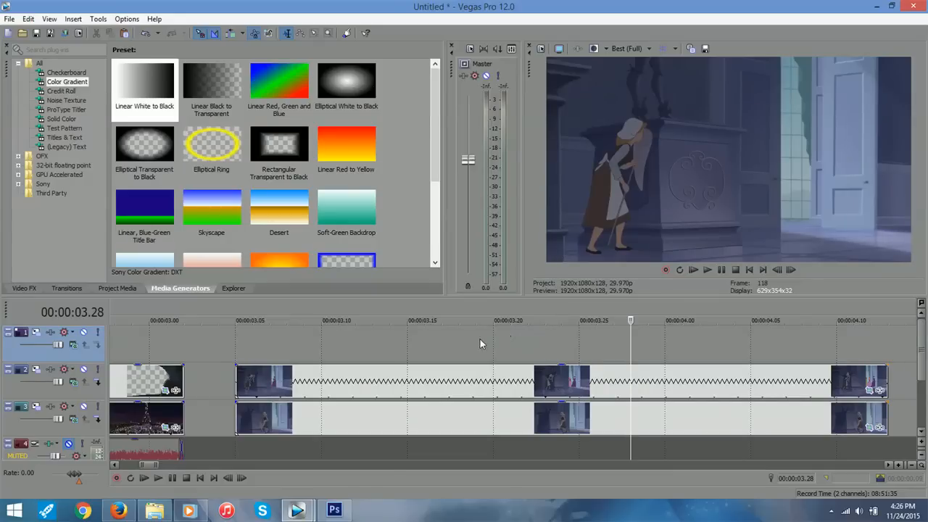
click(355, 336)
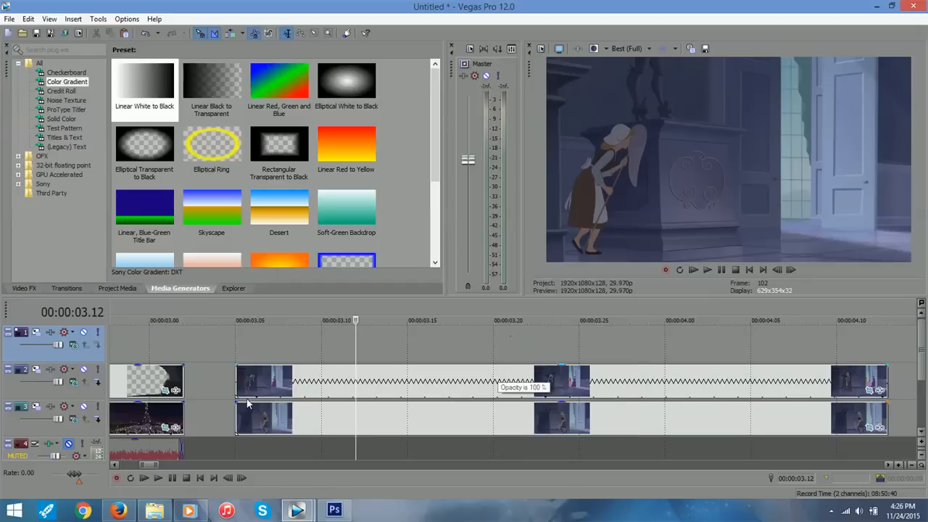
click(234, 353)
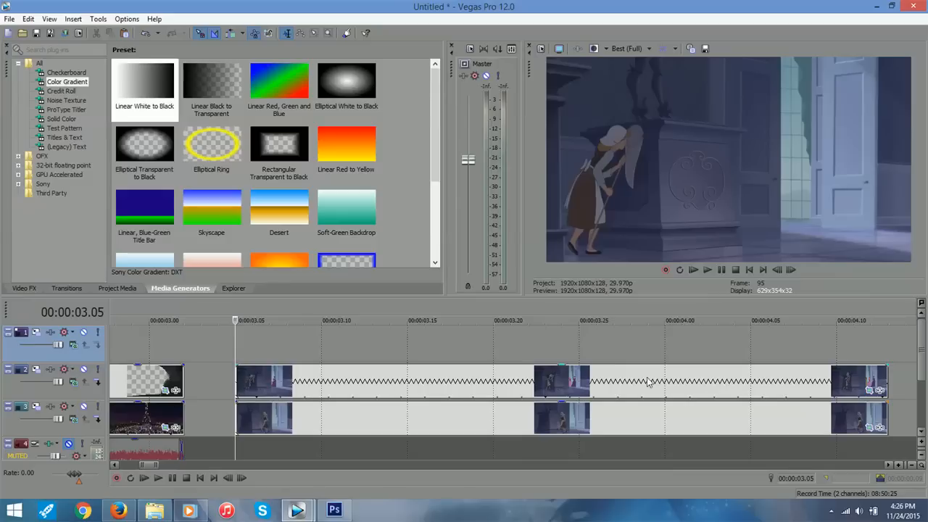
Step: Open the Pan/Crop settings of the Cinderella 3 clip, scrub through its frames and show the mask at the first frame
click(868, 390)
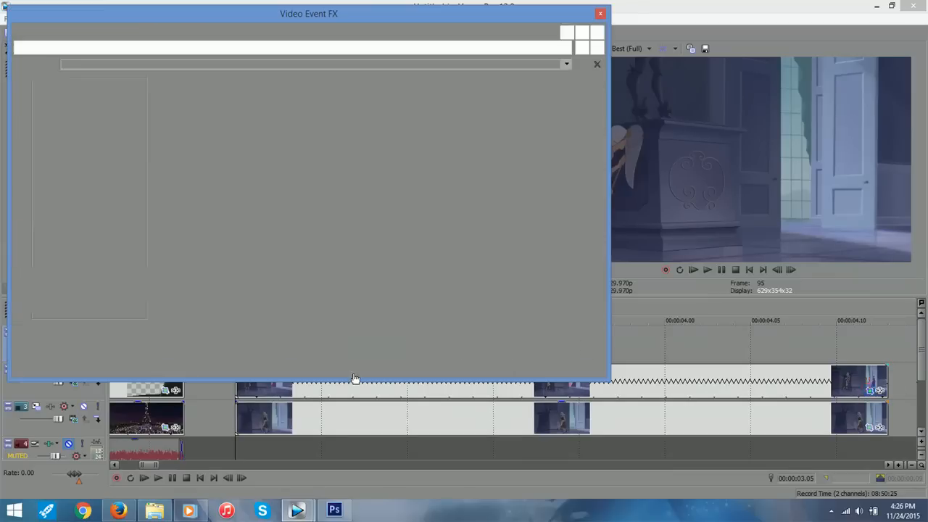
drag(166, 335, 534, 335)
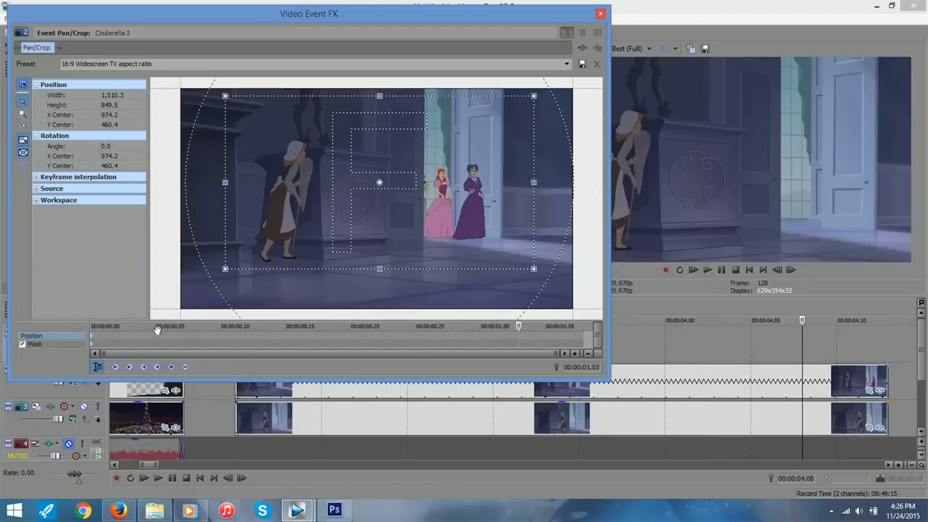
click(93, 339)
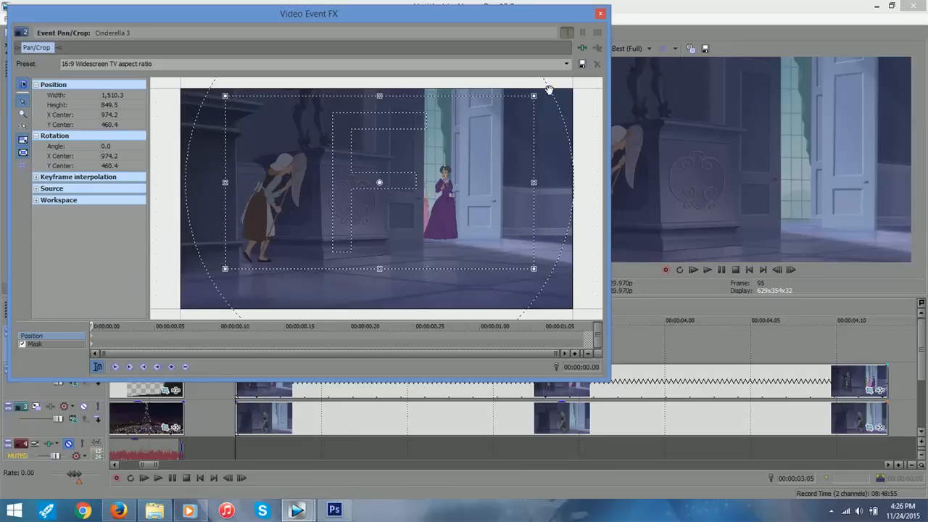
click(90, 344)
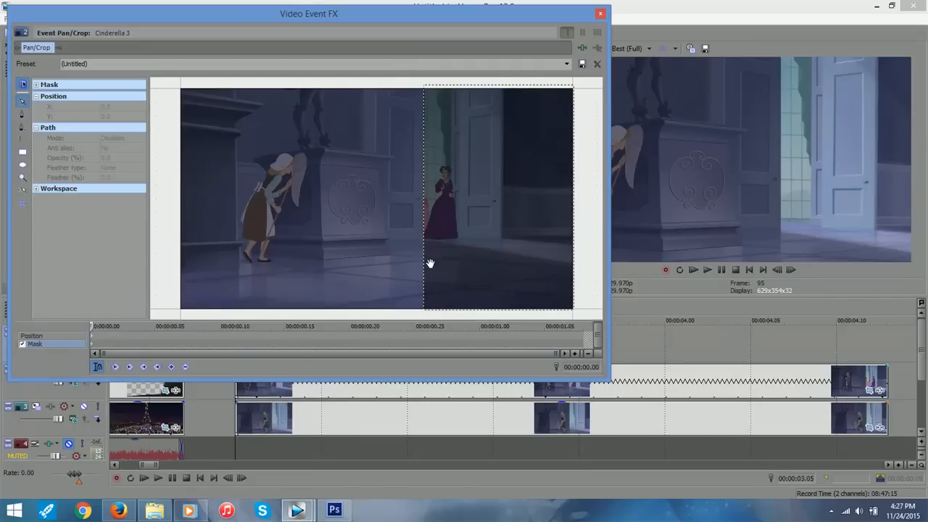
Step: Switch the Cinderella 3 mask around the woman in the doorway to Positive, restore it to Negative and close the Pan/Crop settings
drag(379, 253, 409, 172)
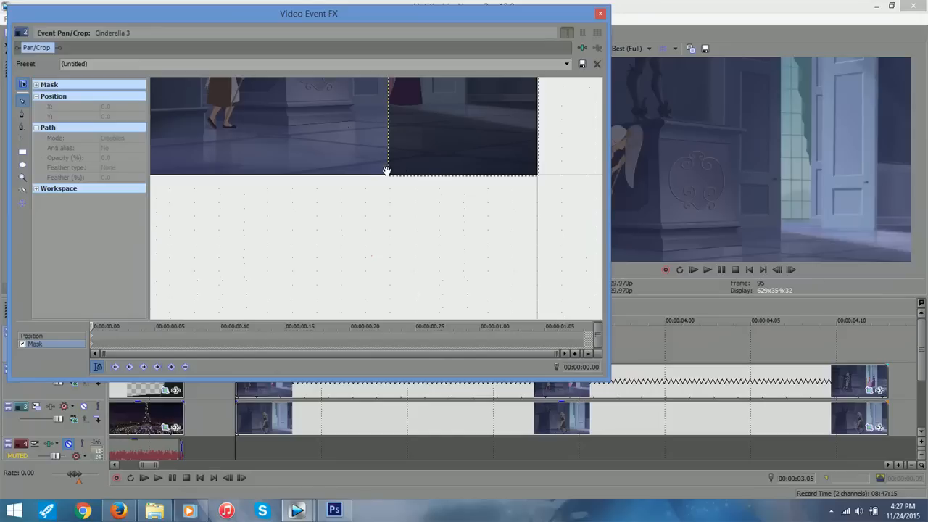
click(387, 172)
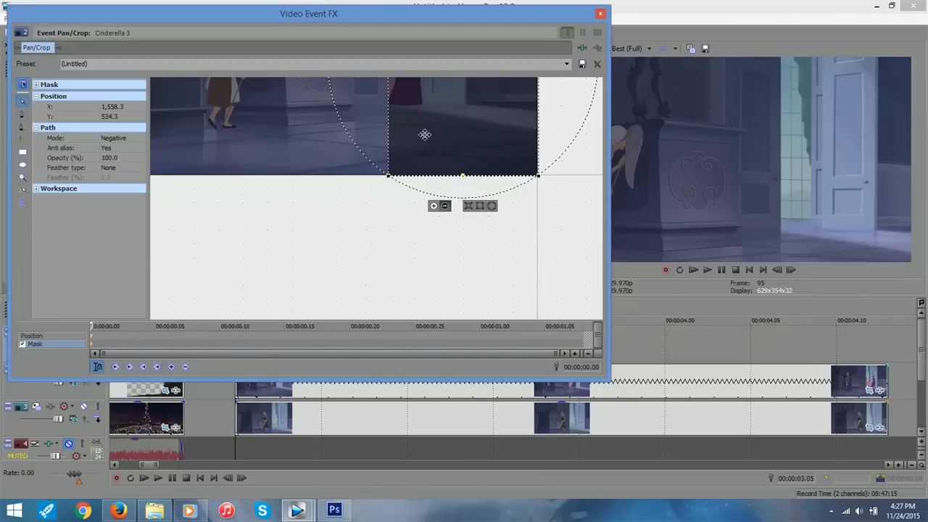
click(434, 206)
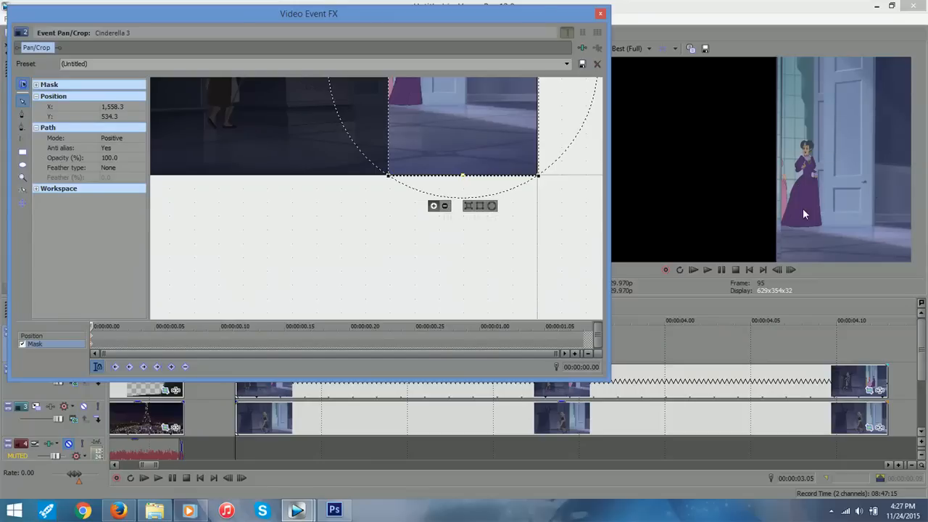
click(445, 207)
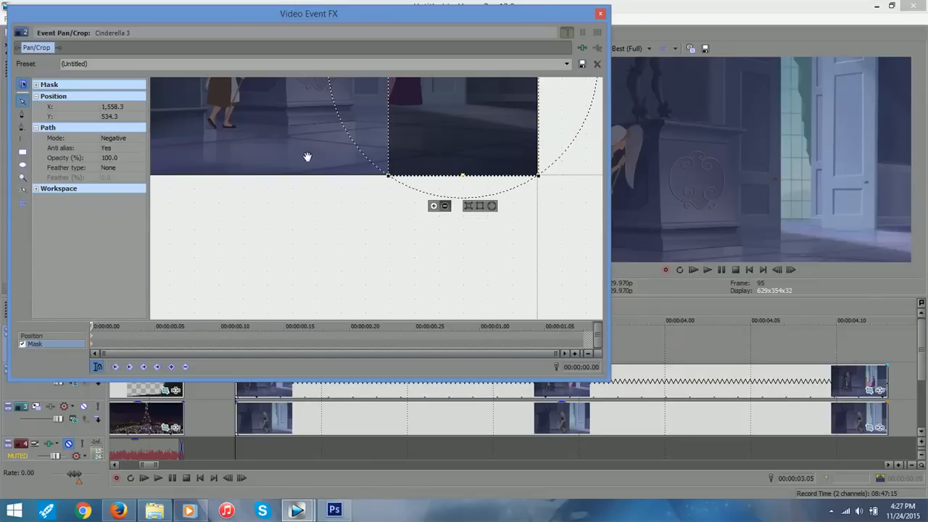
drag(263, 108, 301, 237)
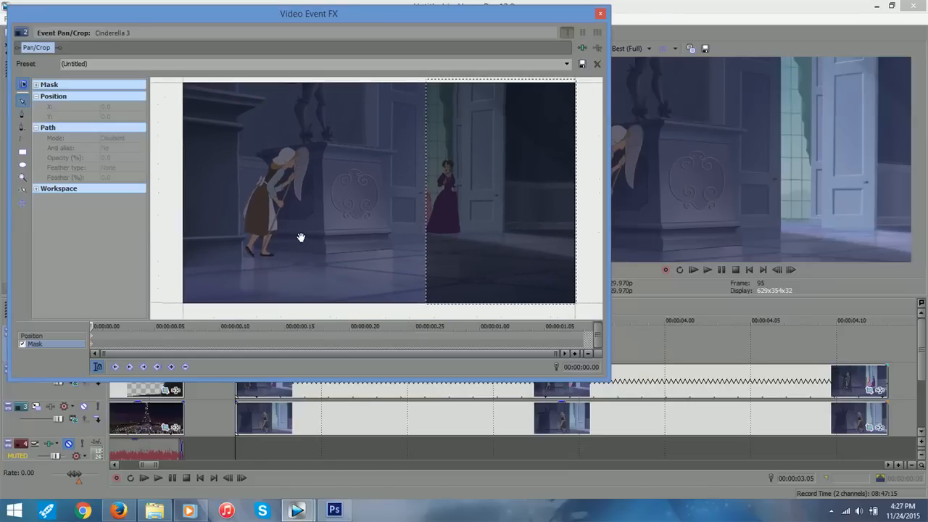
click(600, 15)
Step: Return to the clip's start at 00:00:03.05 and open the Pan/Crop settings of the background event Image265
click(308, 426)
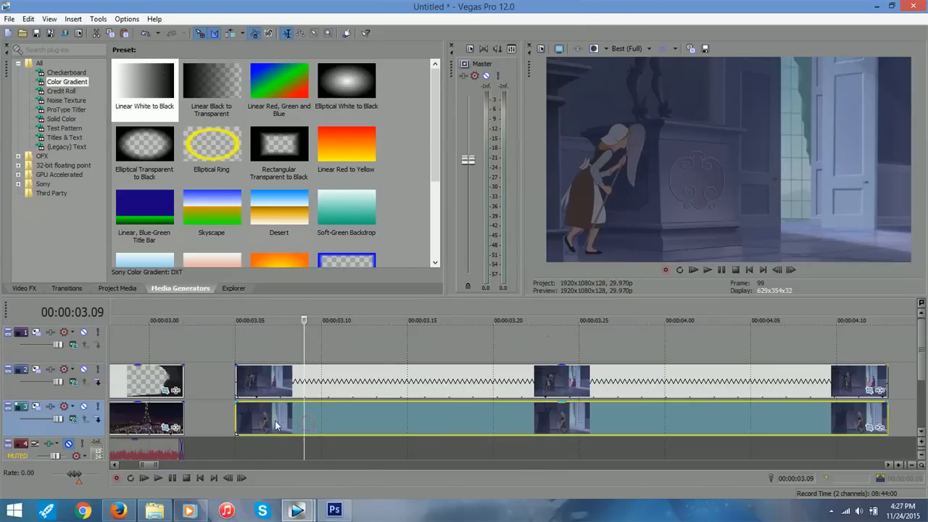
click(237, 383)
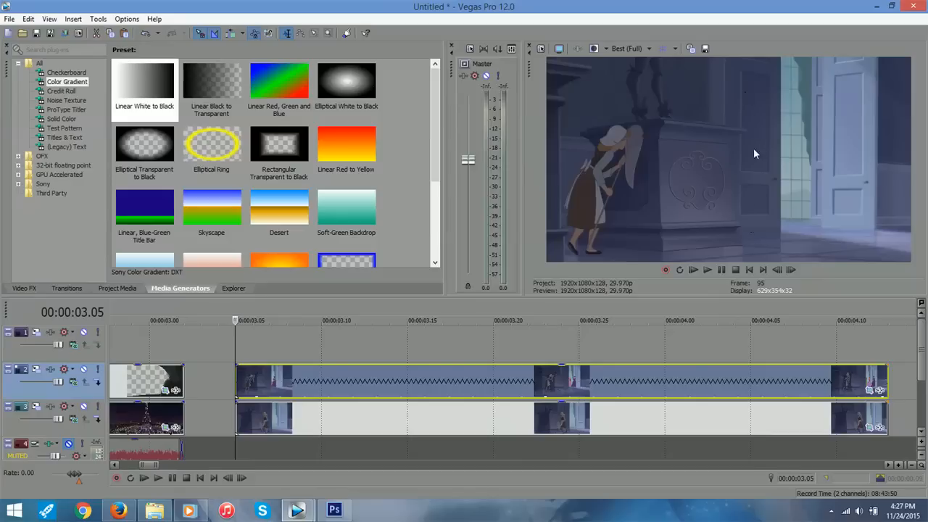
click(267, 424)
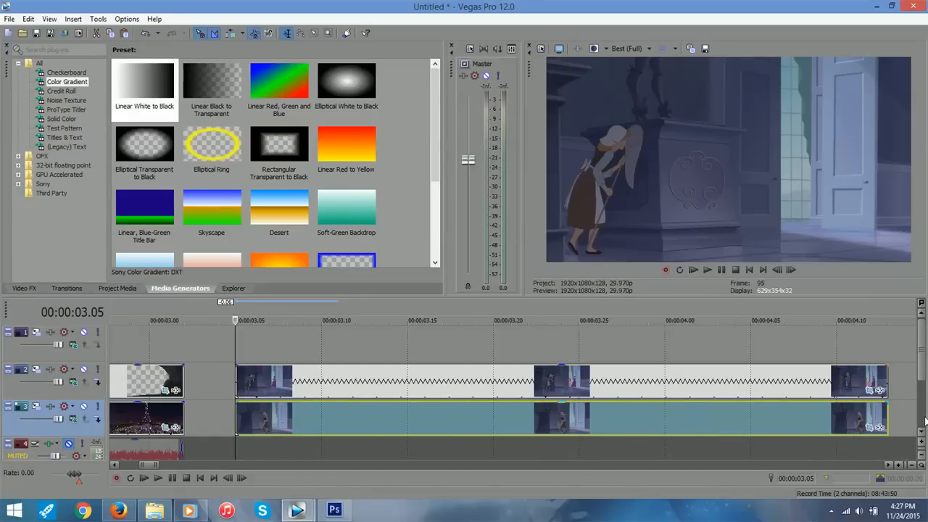
click(870, 428)
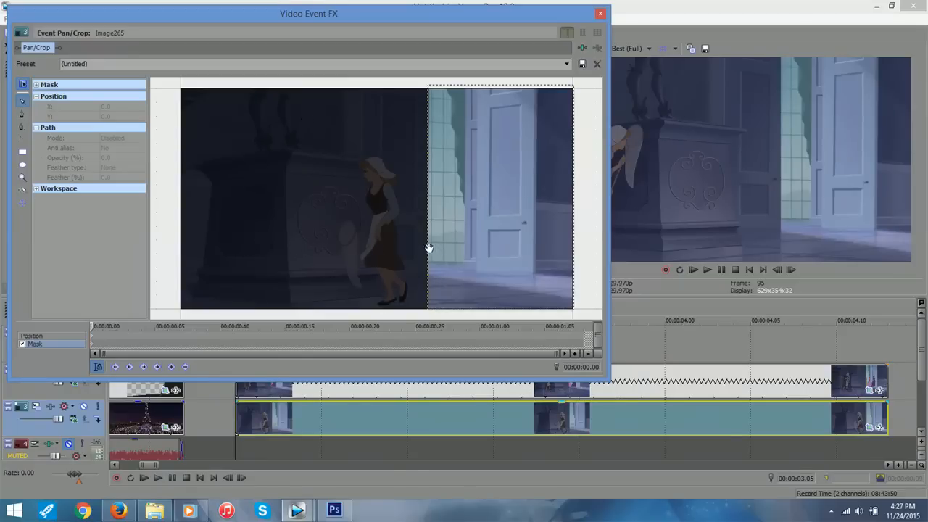
Step: Inspect the edges and mode of the mask around the doorway in Image265, then close the Pan/Crop settings
click(428, 127)
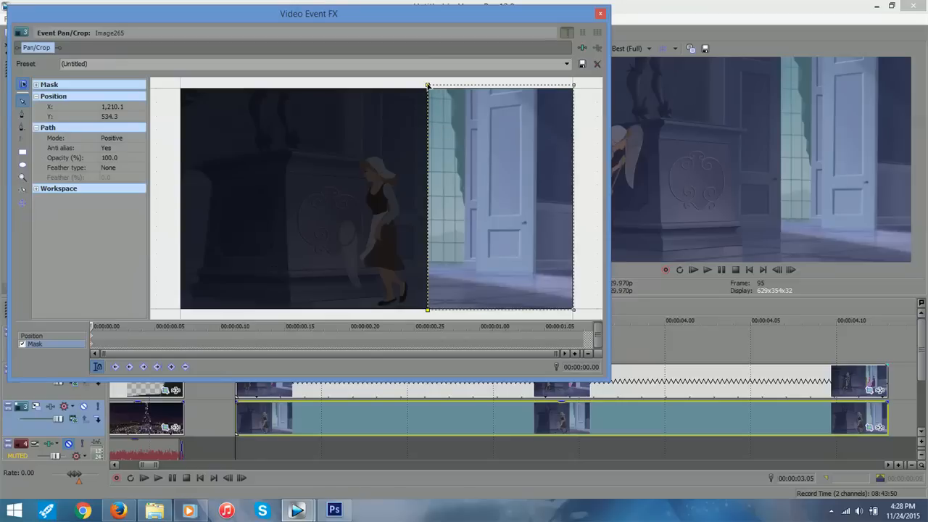
drag(466, 239, 421, 182)
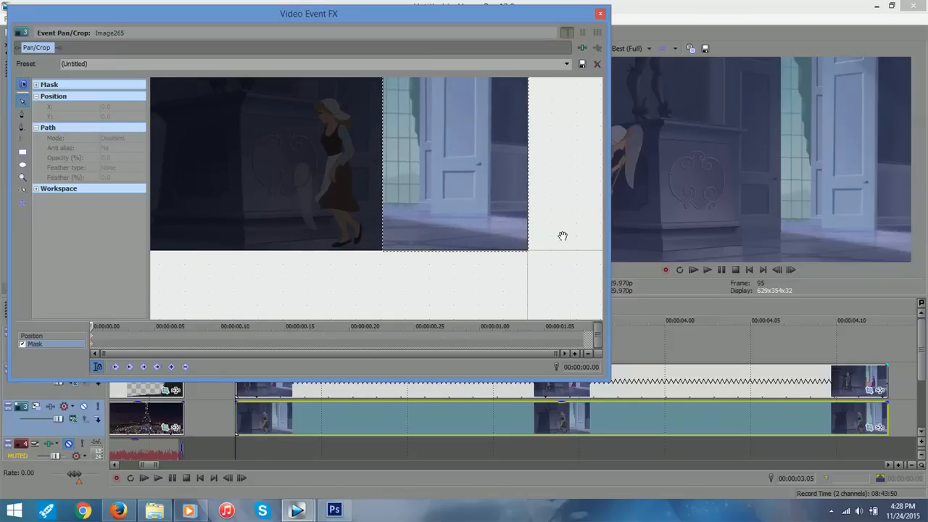
click(385, 239)
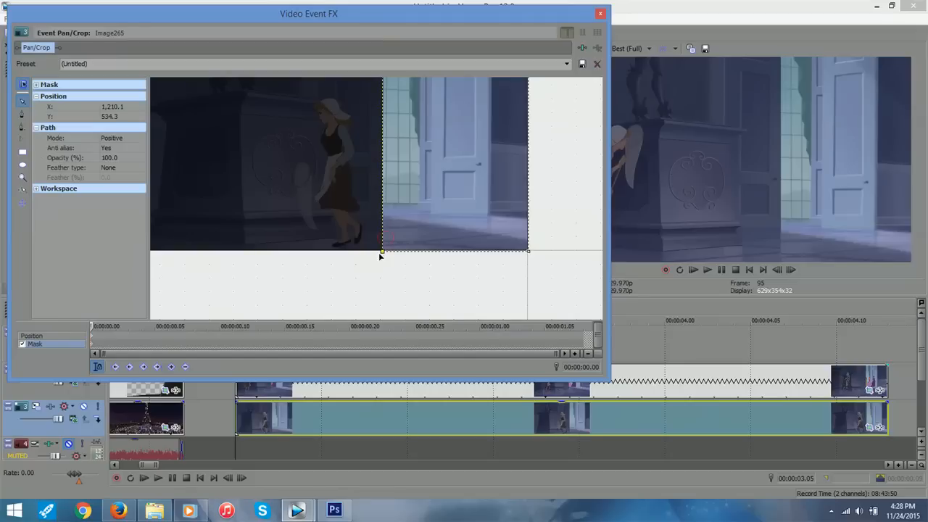
double_click(384, 253)
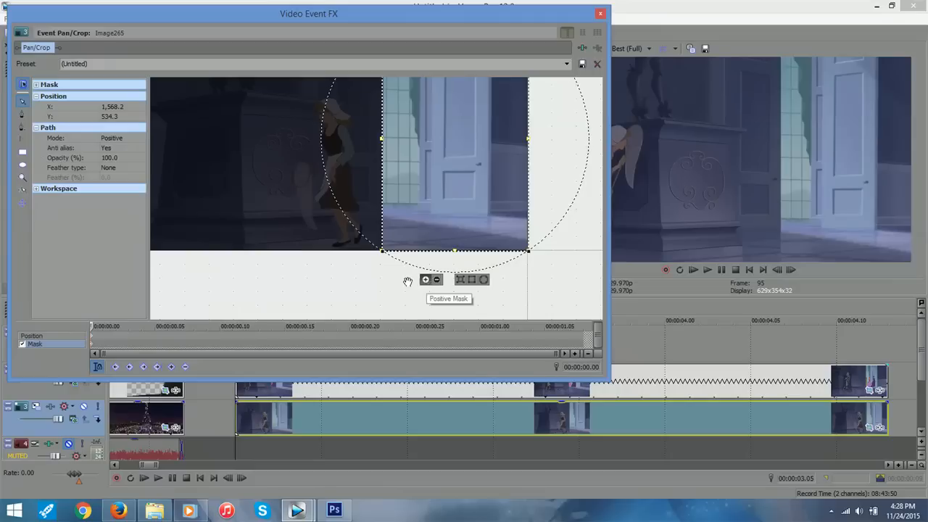
click(292, 155)
drag(292, 155, 360, 219)
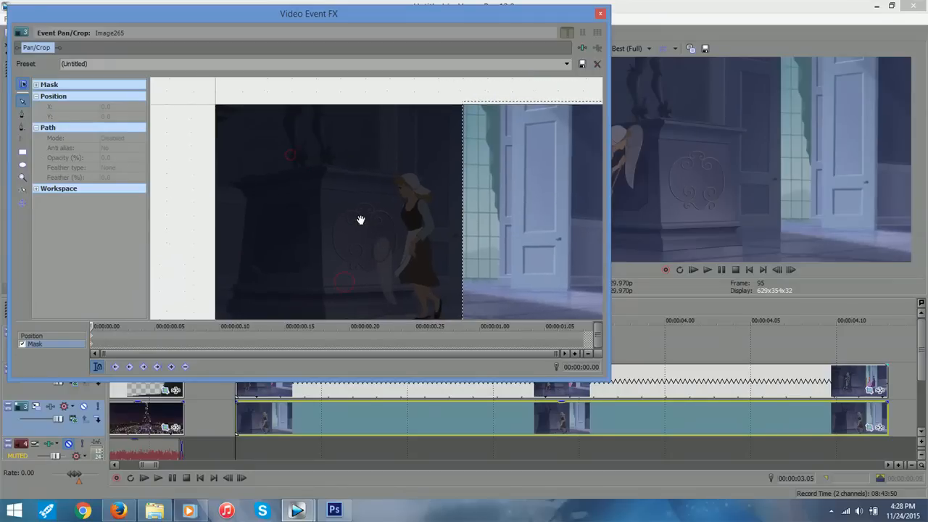
click(600, 13)
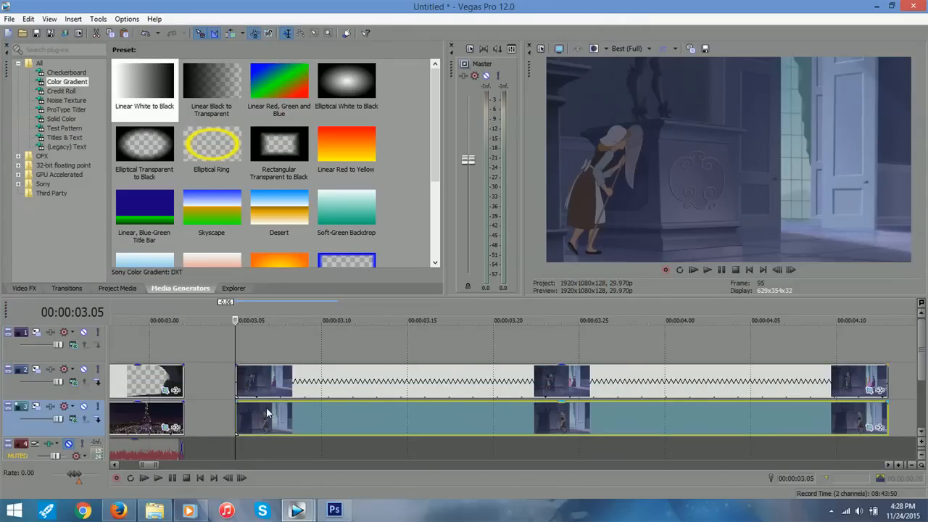
Step: Scrub the composited maid clip from 00:00:03.07 to 00:00:04.11 and return to 00:00:03.08
click(252, 340)
key(Right)
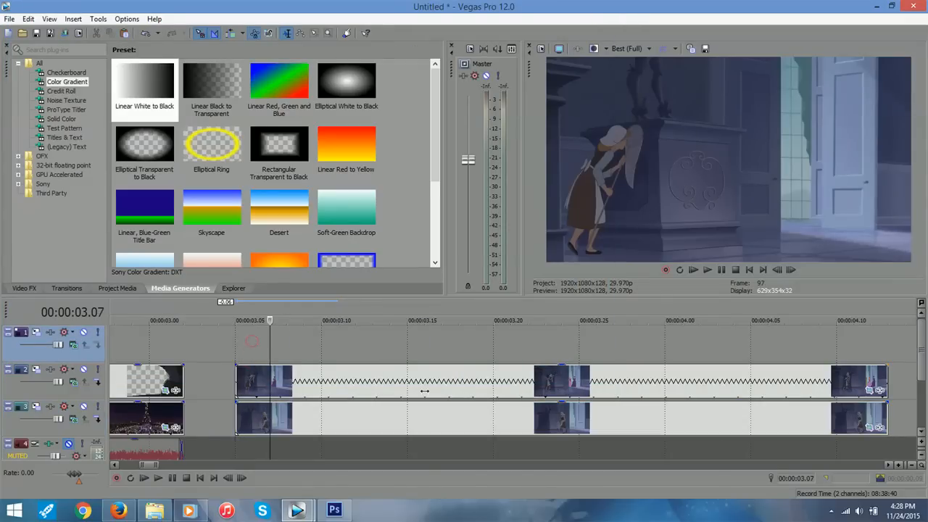
click(570, 375)
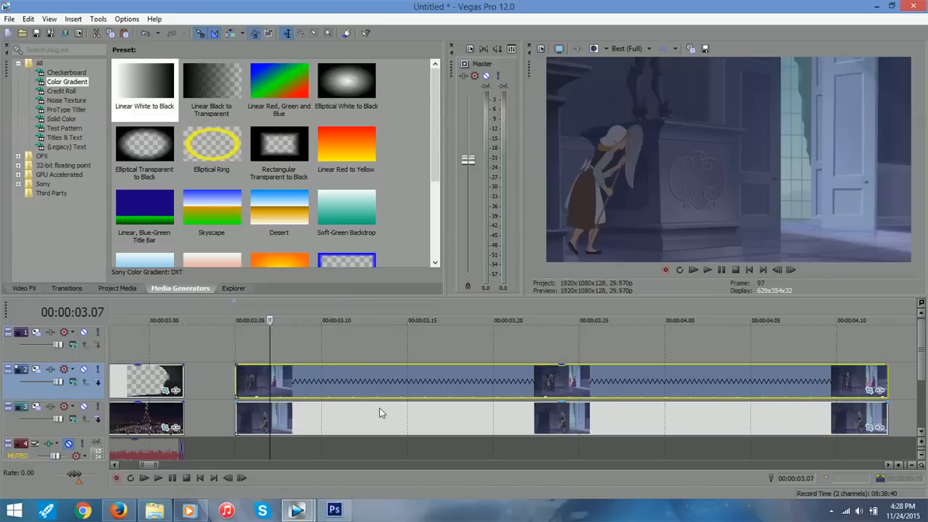
key(Right)
key(Right)
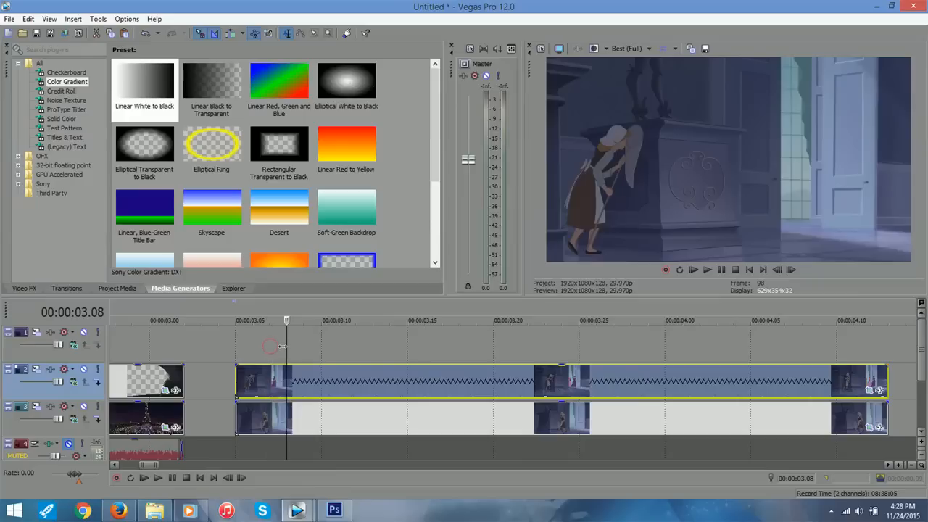
drag(303, 345, 857, 341)
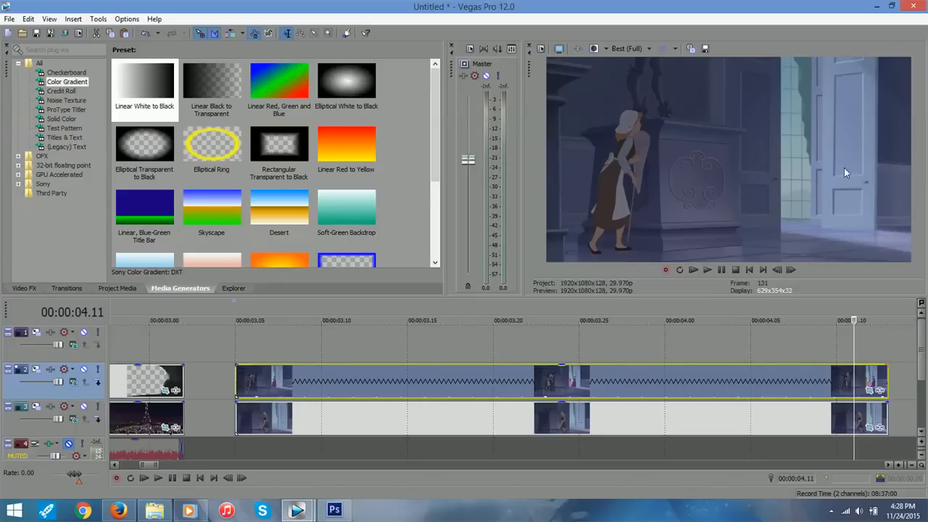
click(289, 341)
Step: Locate the next composited clip, go to its start at 00:00:04.16 and mute the top video track
click(911, 465)
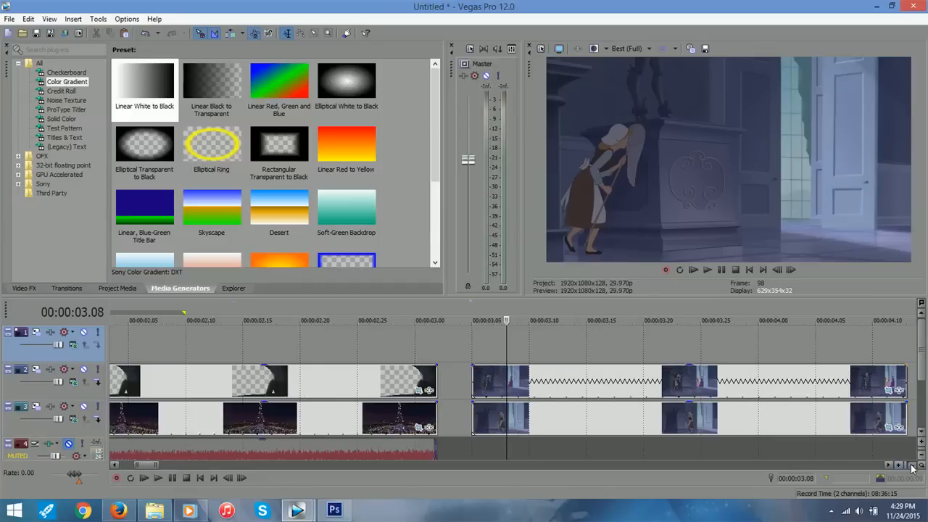
click(889, 466)
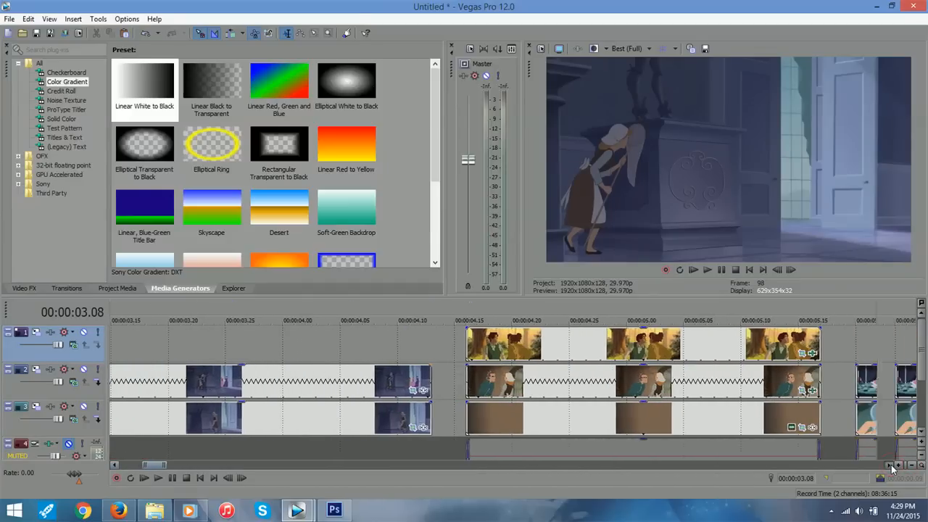
double_click(340, 357)
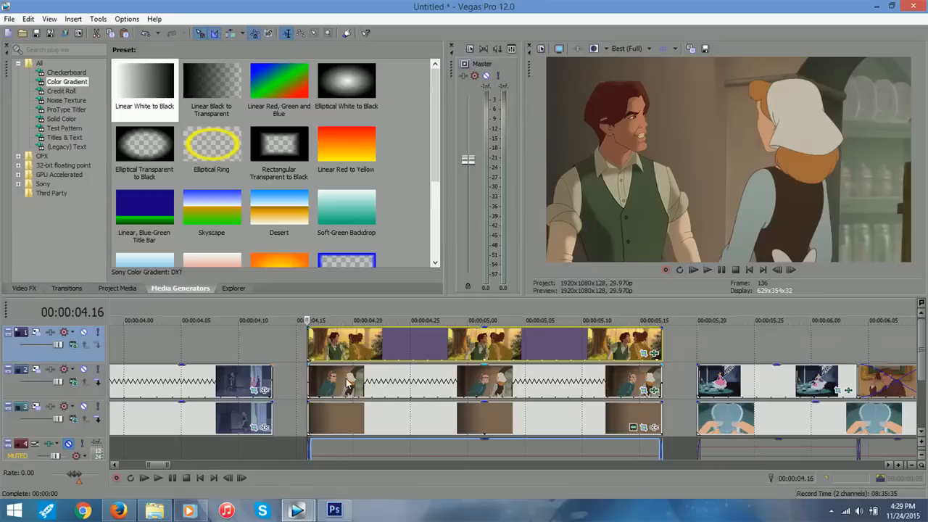
click(84, 332)
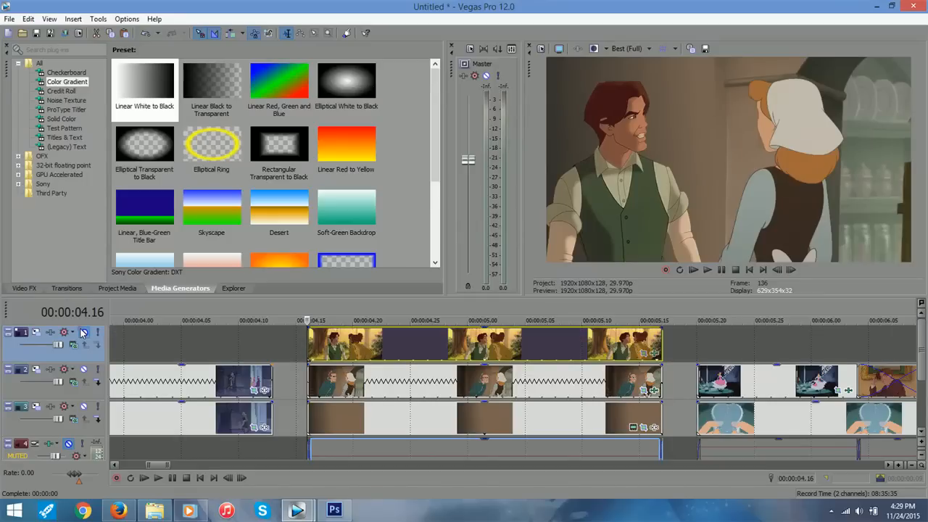
Step: Turn off the Cookie Cutter effect on the Cinderella 3 event and close its effect settings
click(644, 390)
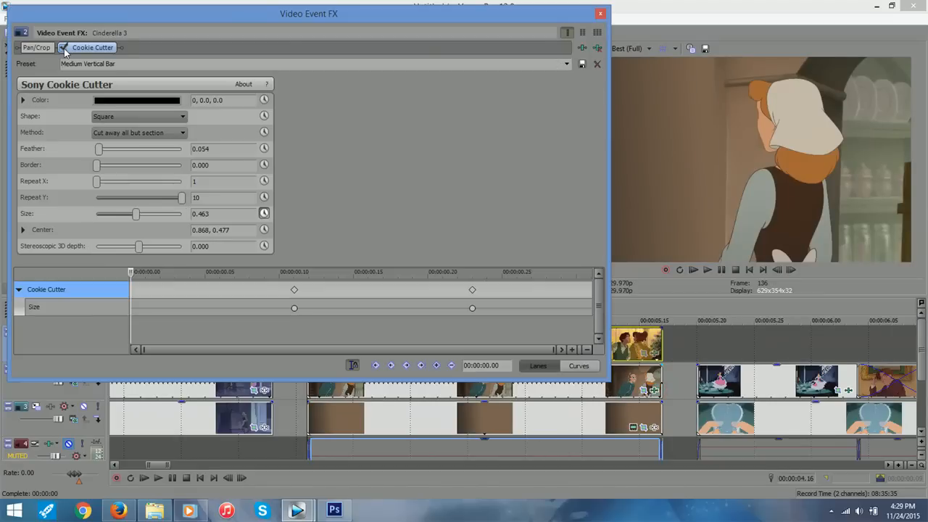
click(63, 48)
click(600, 13)
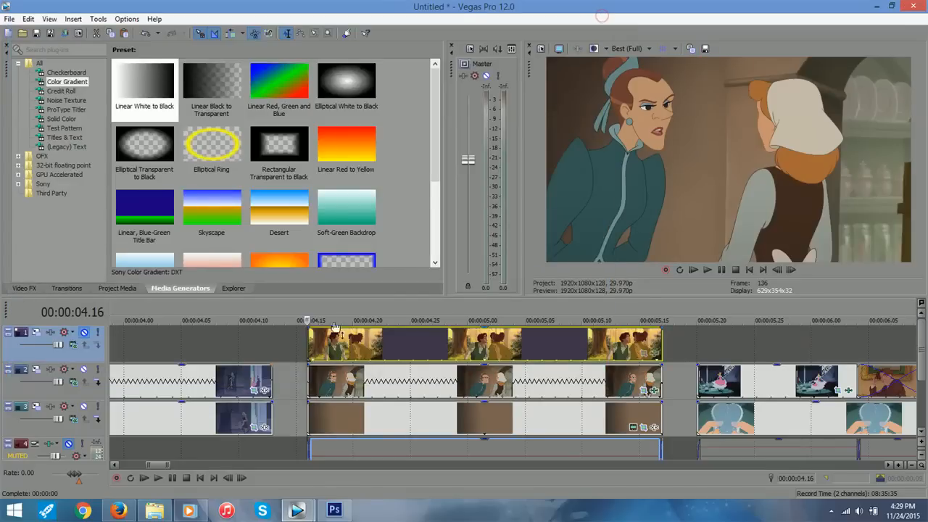
Step: Check the original kitchen scene at 00:00:04.17 and 00:00:04.16, then review the Cinderella 3 event's Cookie Cutter settings and close them
click(318, 353)
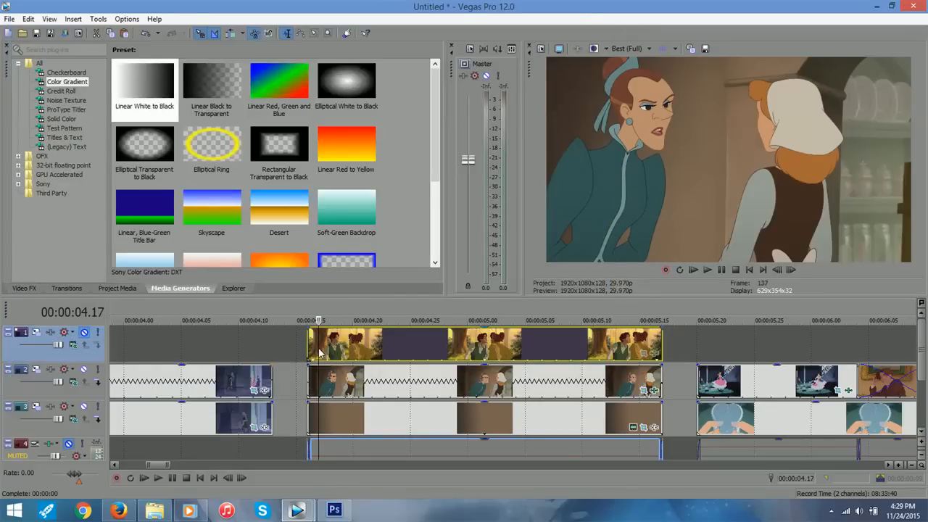
mouse_move(320, 345)
mouse_down()
mouse_move(639, 340)
mouse_move(307, 340)
mouse_up()
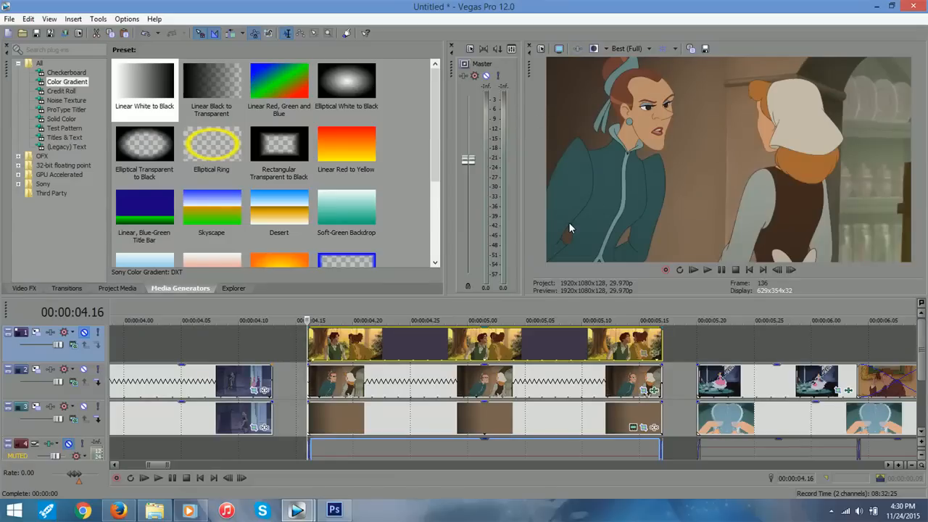
click(653, 391)
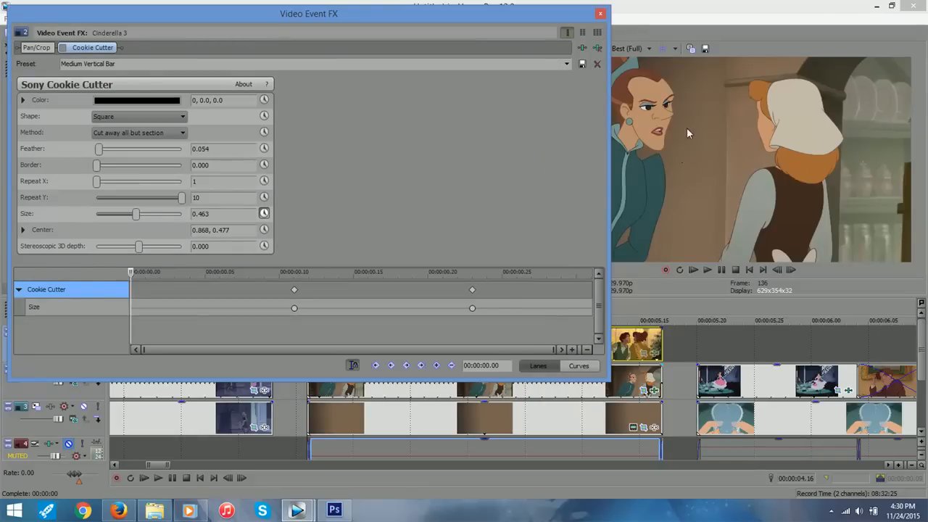
click(593, 15)
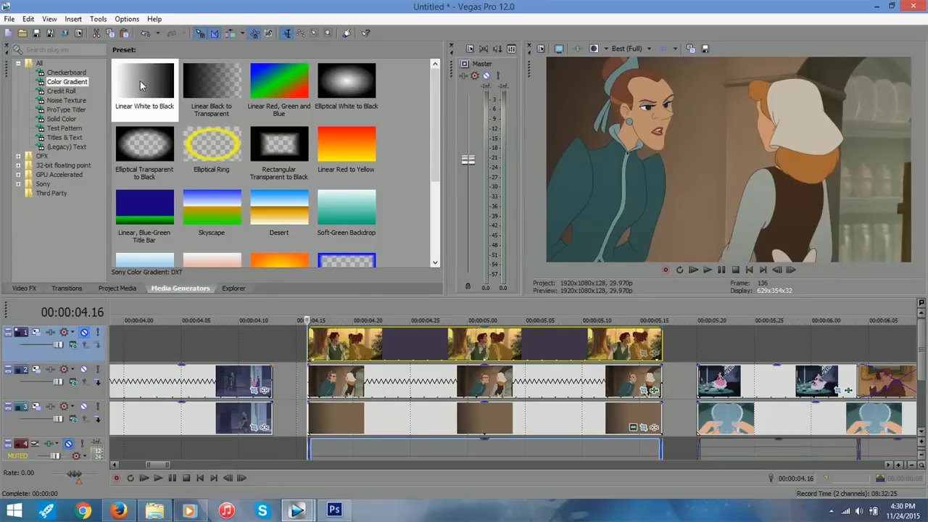
Step: Open the brown background's Color Gradient settings, inspect the colours of control points 2 and 1, and close them
click(632, 426)
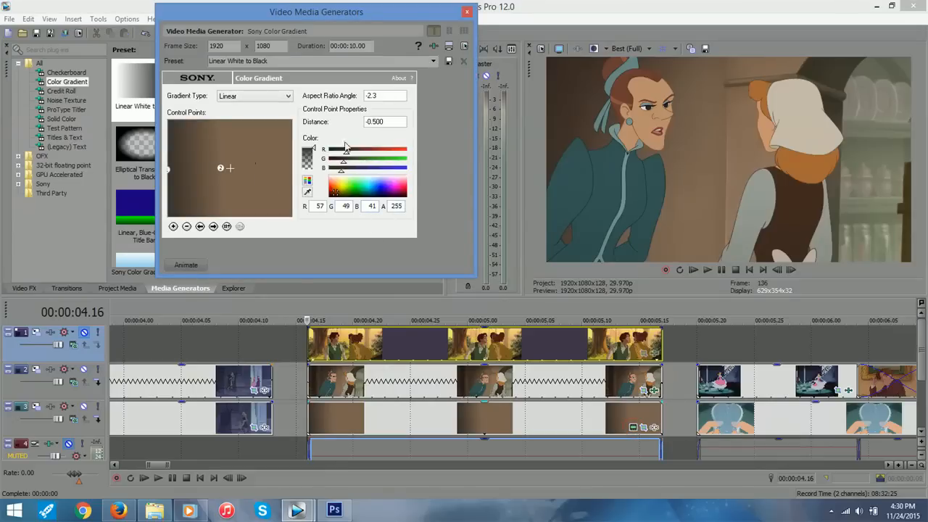
click(222, 168)
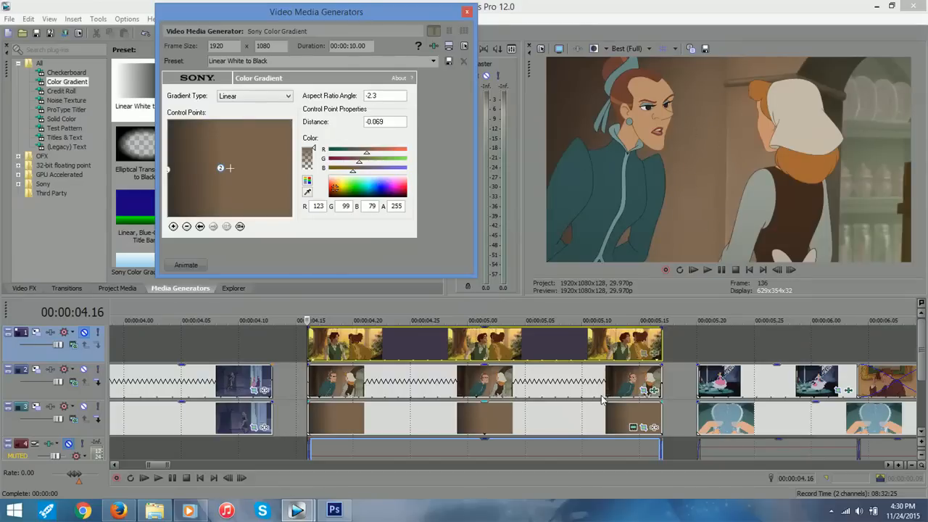
click(307, 192)
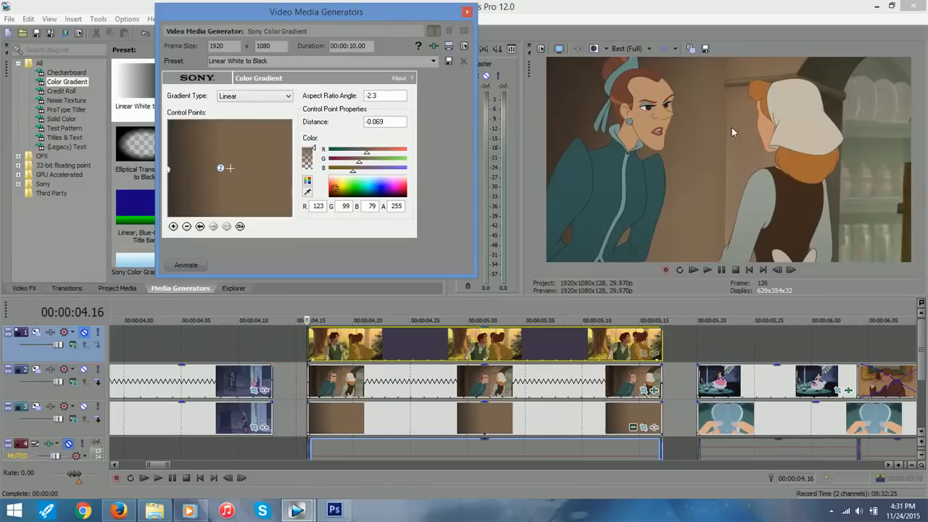
click(168, 167)
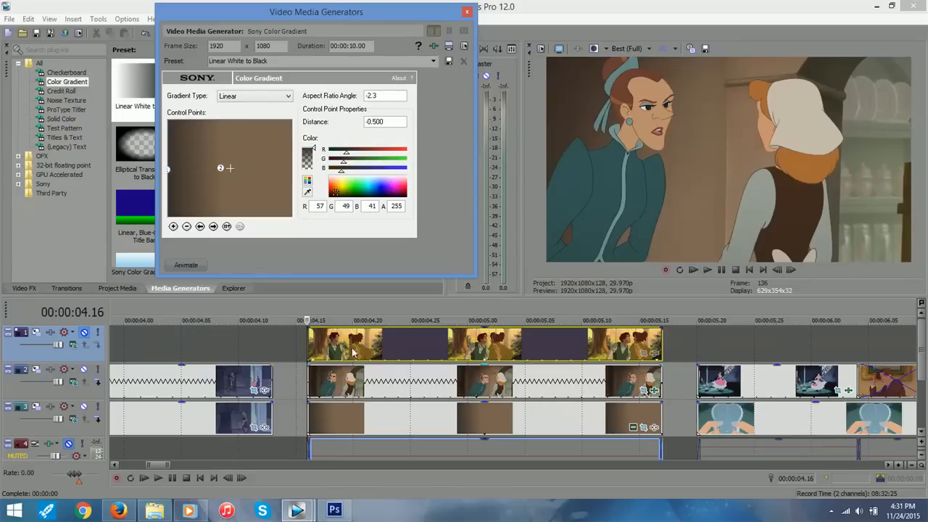
click(467, 12)
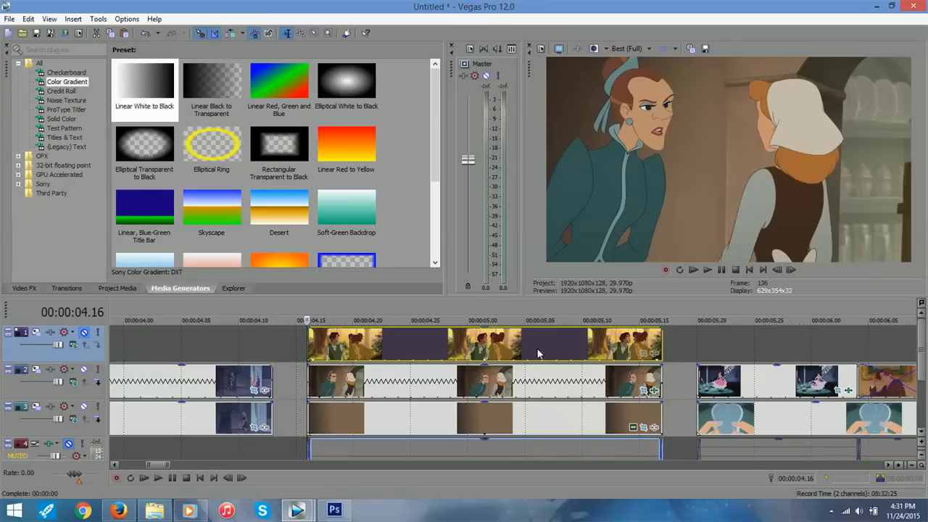
Step: Turn the Cookie Cutter back on for the Cinderella 3 event, check its size keyframe at 00:00:00.11 and close the effect settings
click(654, 392)
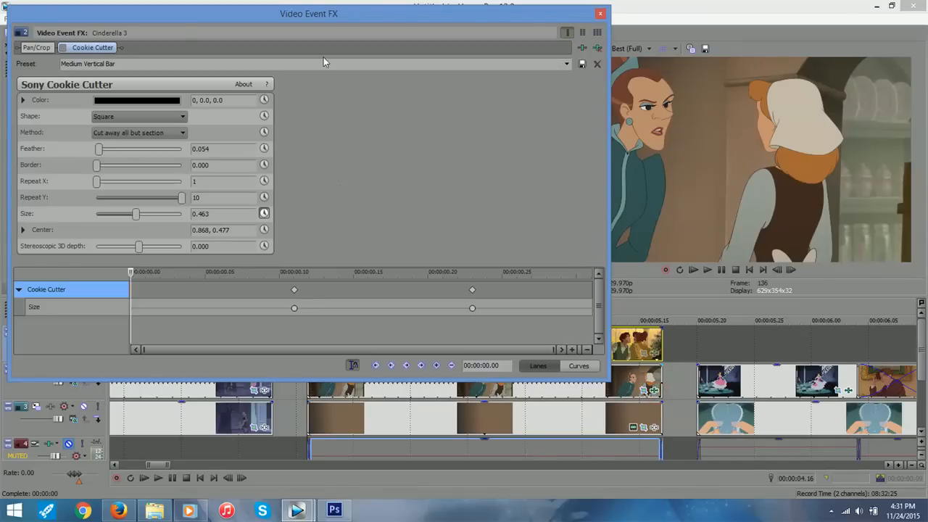
click(65, 47)
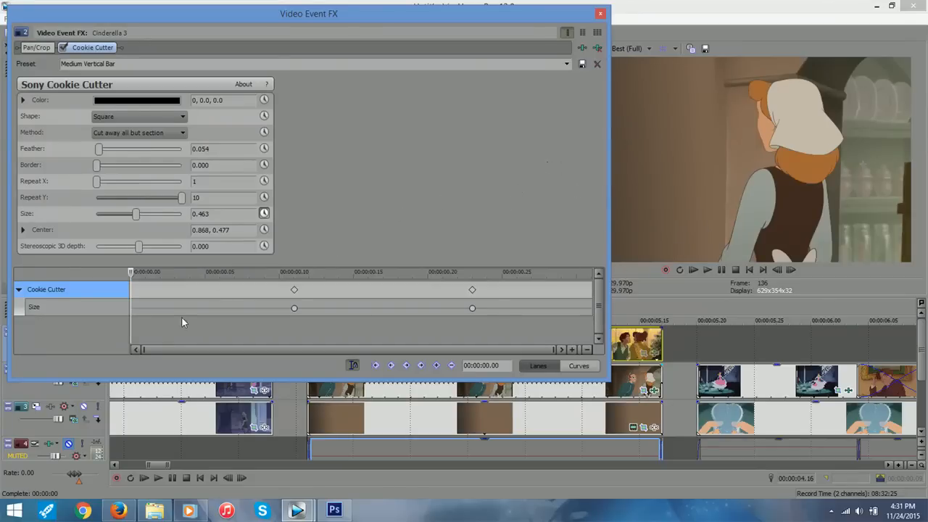
click(295, 290)
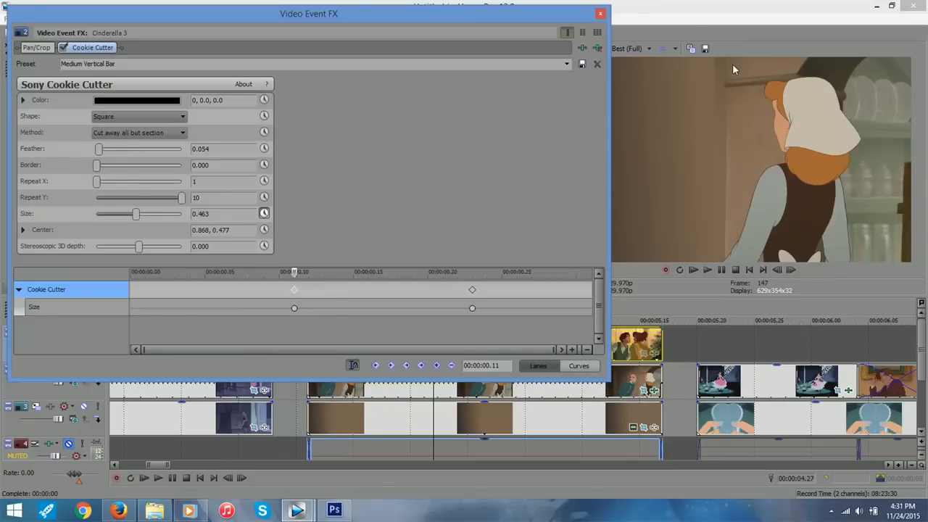
click(713, 222)
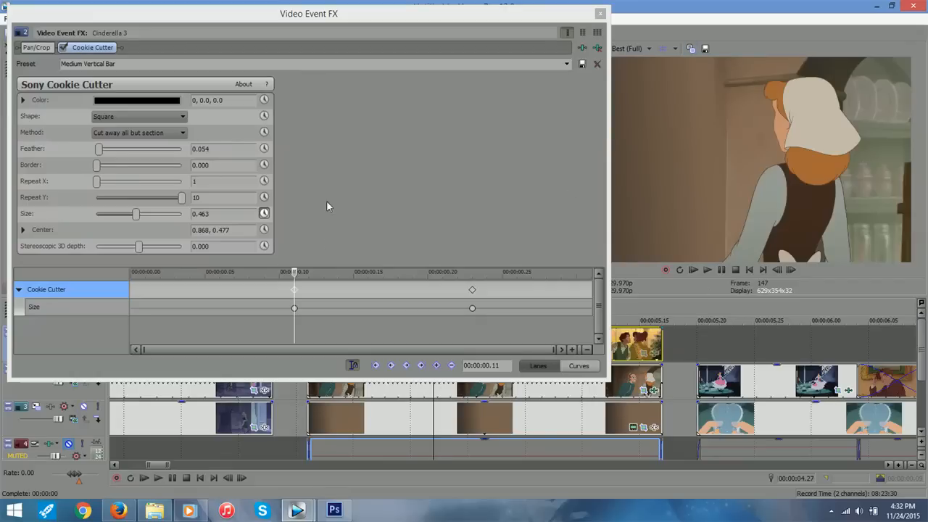
click(334, 20)
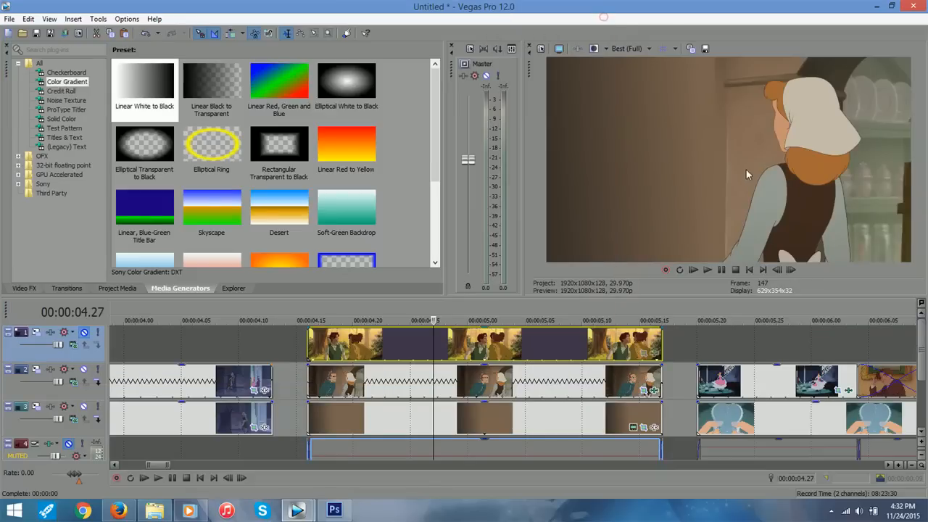
click(600, 13)
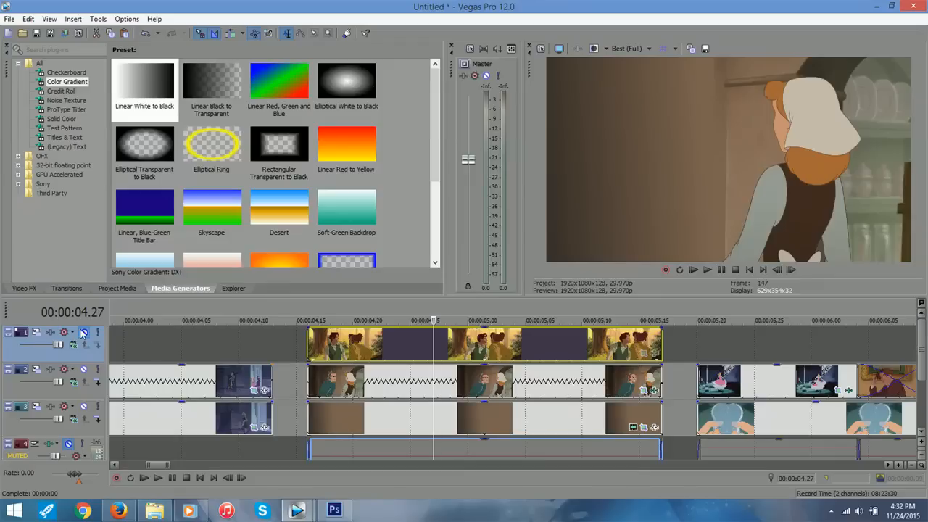
Step: Unmute the top video track and preview the composite from its start at 00:00:04.16 to 00:00:05.09
click(348, 359)
click(314, 343)
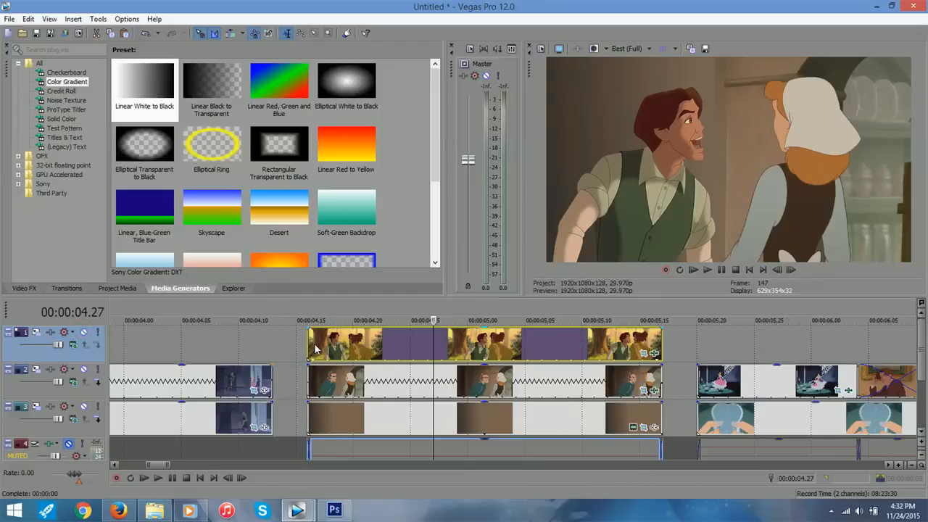
click(310, 337)
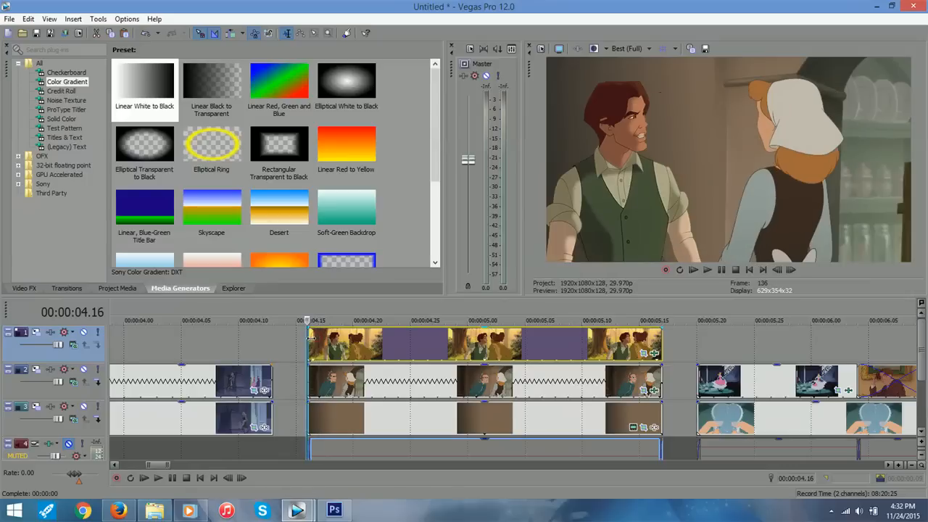
drag(310, 338, 575, 341)
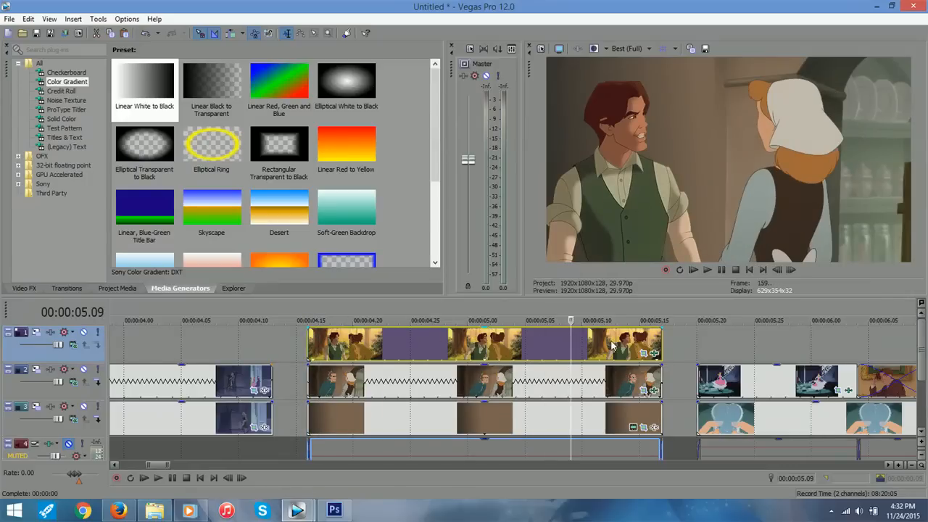
Step: Turn off Color Corrector and Color Balance on the Anastasia event, turn Color Corrector back on and review its settings
click(656, 354)
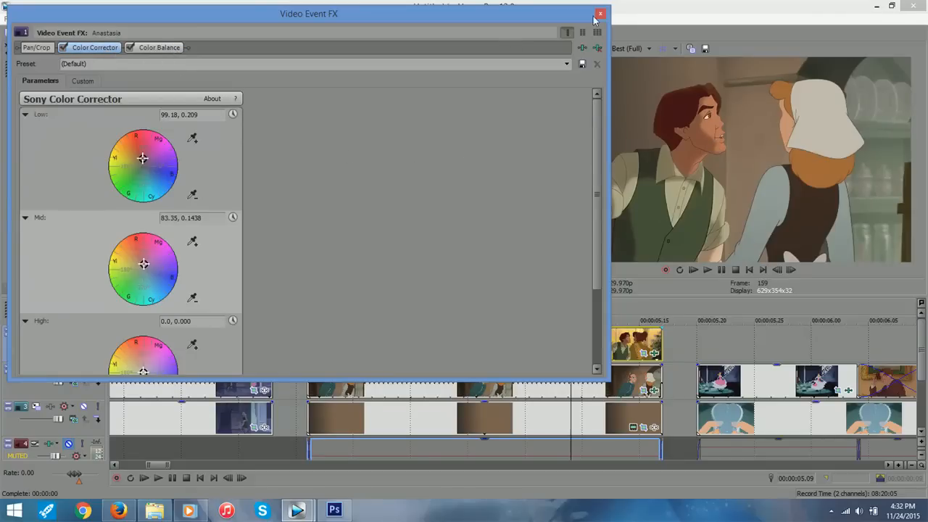
click(63, 47)
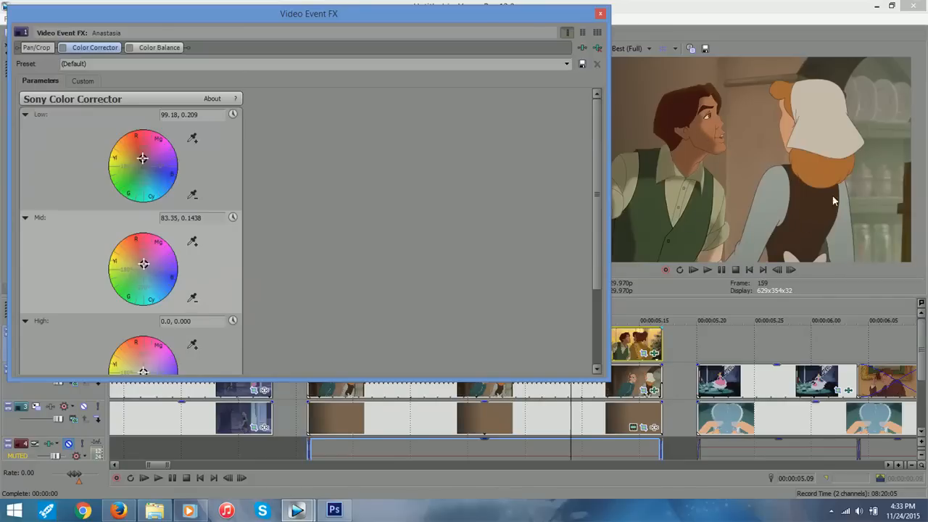
click(129, 47)
click(63, 47)
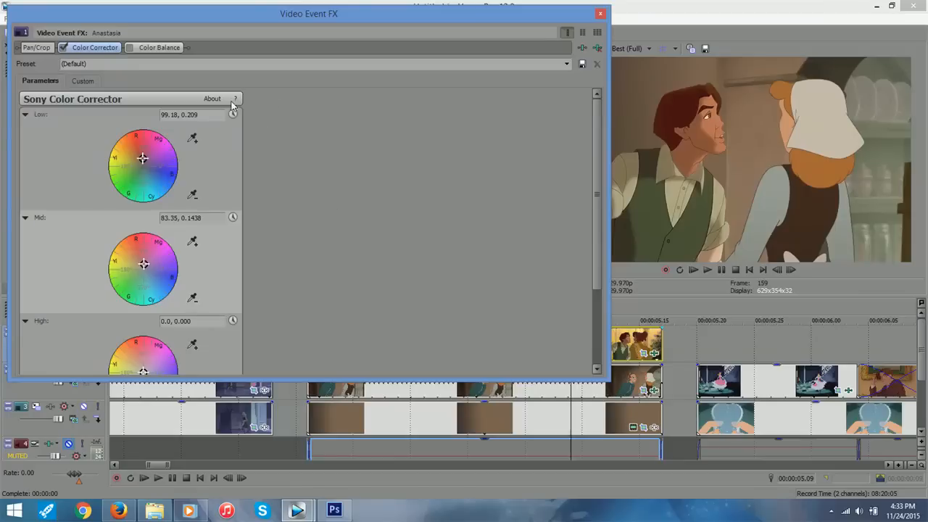
drag(595, 138, 596, 248)
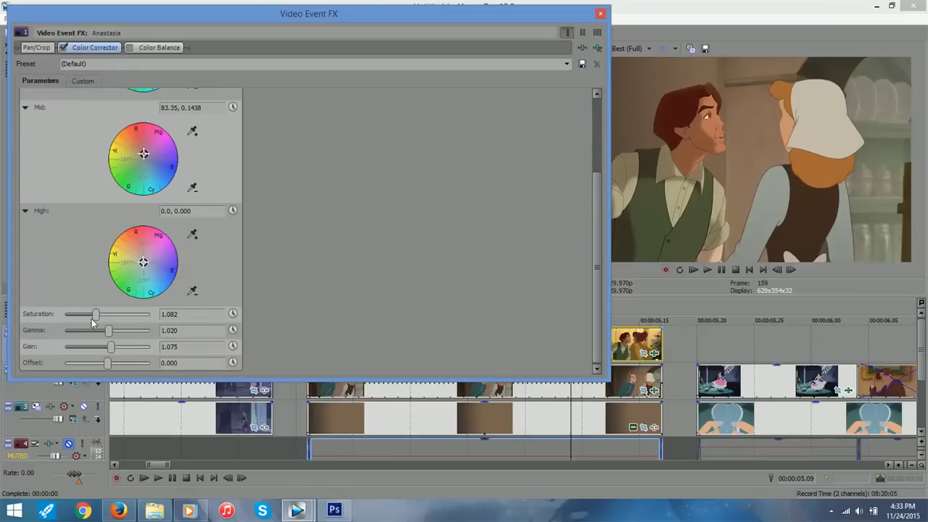
scroll(595, 183, up, 4)
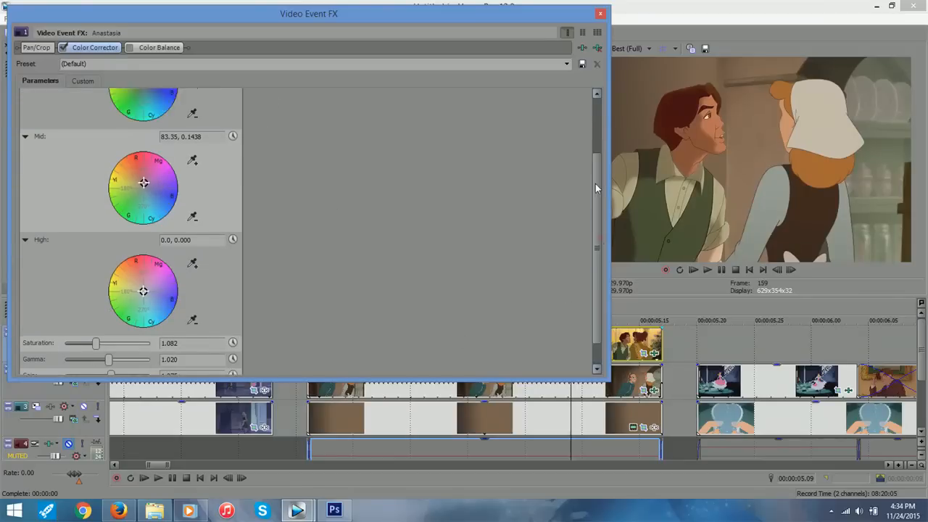
Step: Review the Anastasia event's Color Balance settings, turn that effect back on and close the effect settings
click(146, 48)
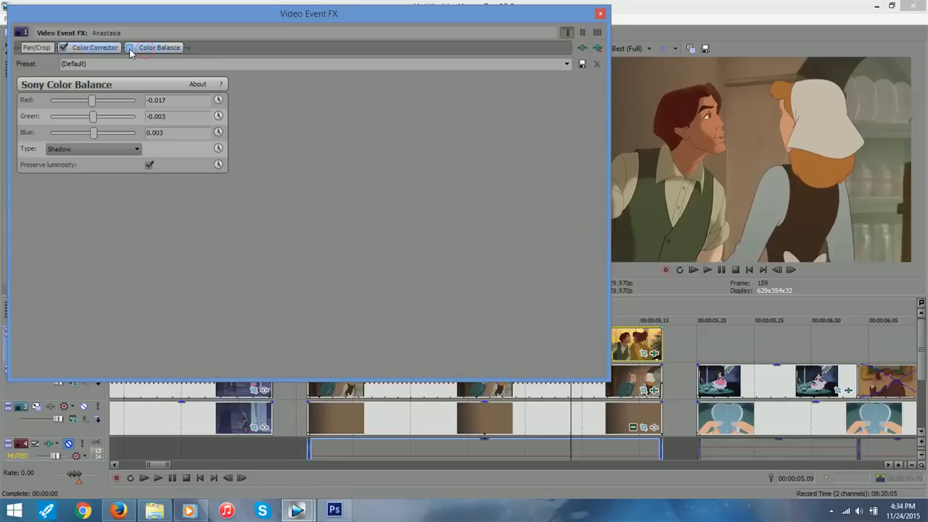
click(130, 48)
click(600, 13)
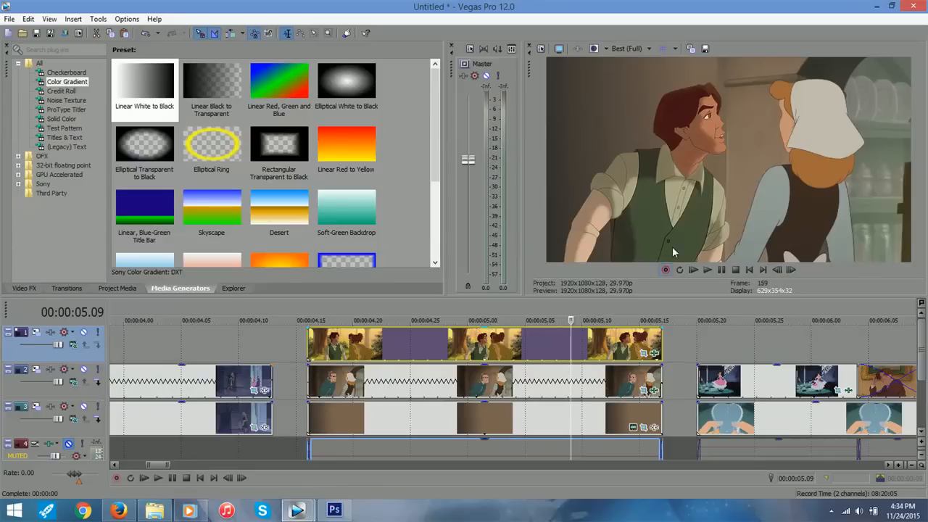
Step: Advance frame by frame through the kitchen composite to 00:00:05.15 and return to 00:00:04.17
key(Right)
key(Right)
key(Right)
key(Right)
key(Right)
key(Right)
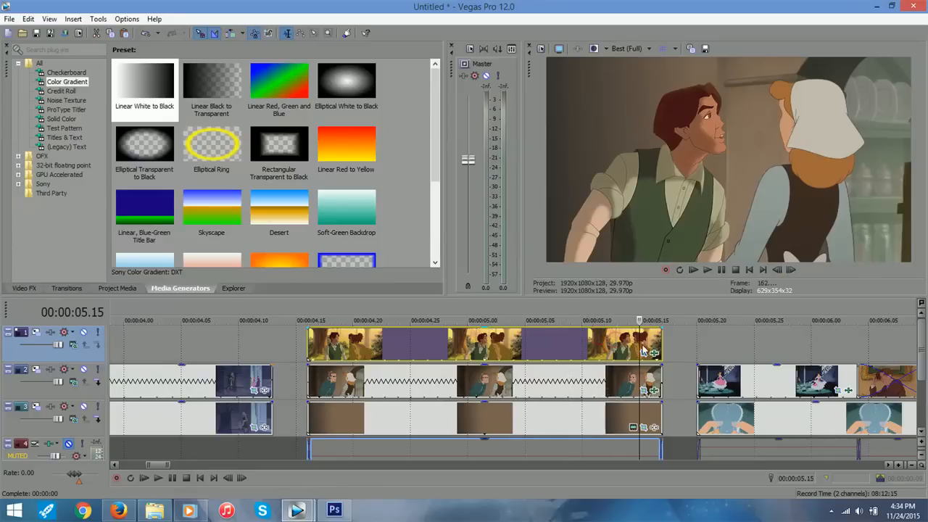
click(324, 351)
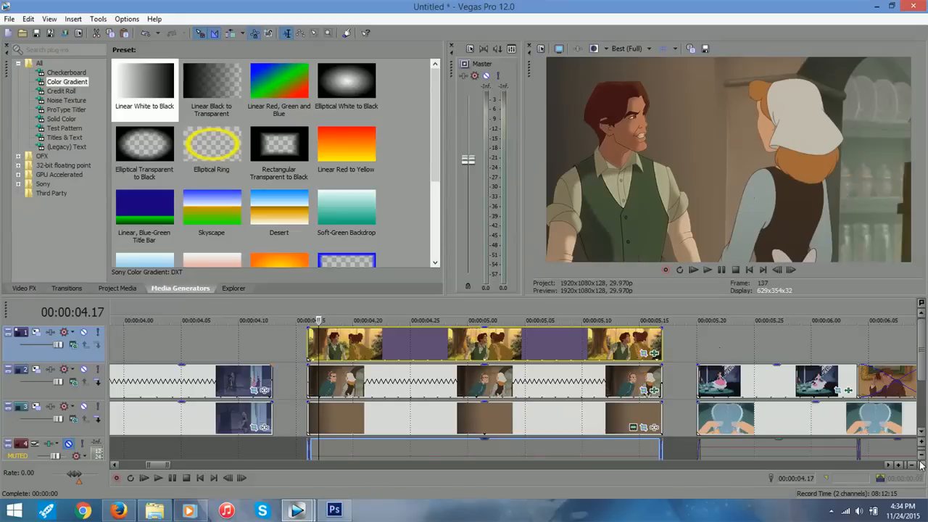
Step: Locate the heart composite further along the timeline and go to its start at 00:00:05.20
click(889, 466)
click(890, 466)
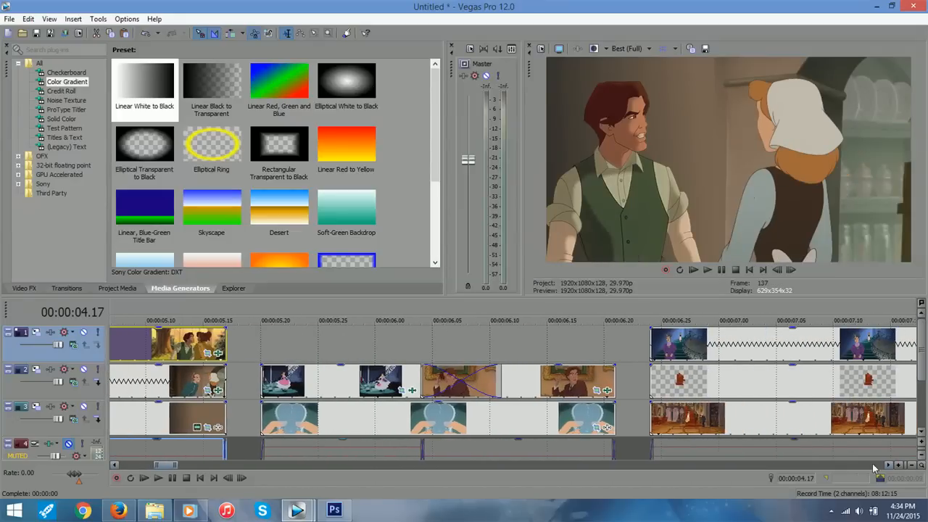
click(255, 345)
click(261, 345)
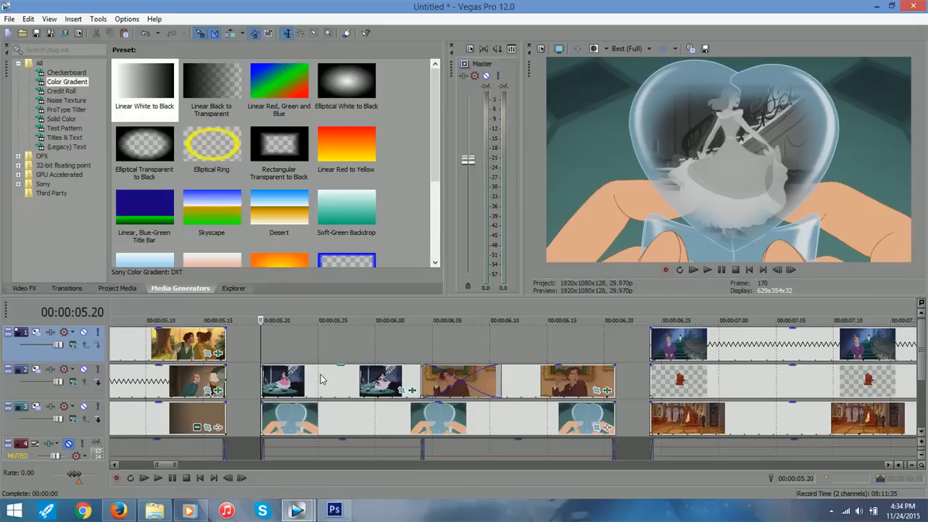
Step: Open the Cinderella event's Pan/Crop settings and switch its heart mask off and on again to compare
click(402, 390)
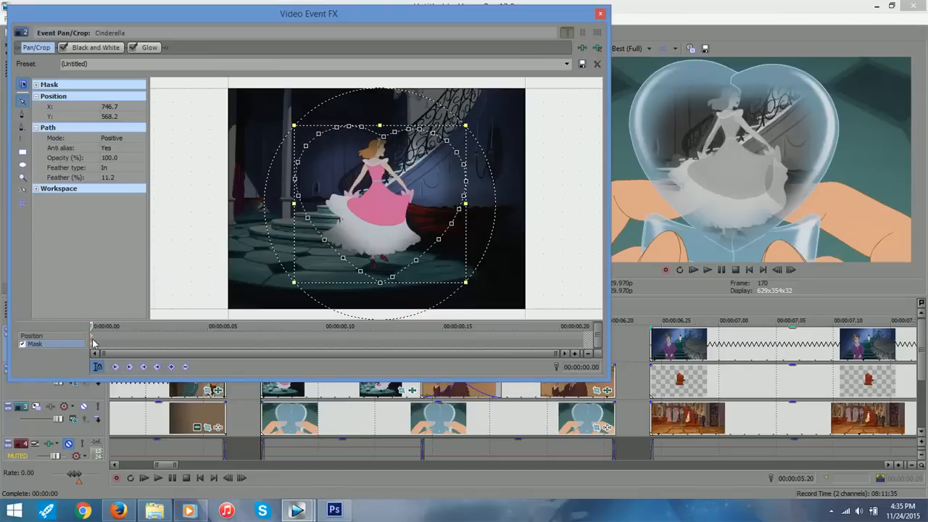
click(23, 345)
click(22, 344)
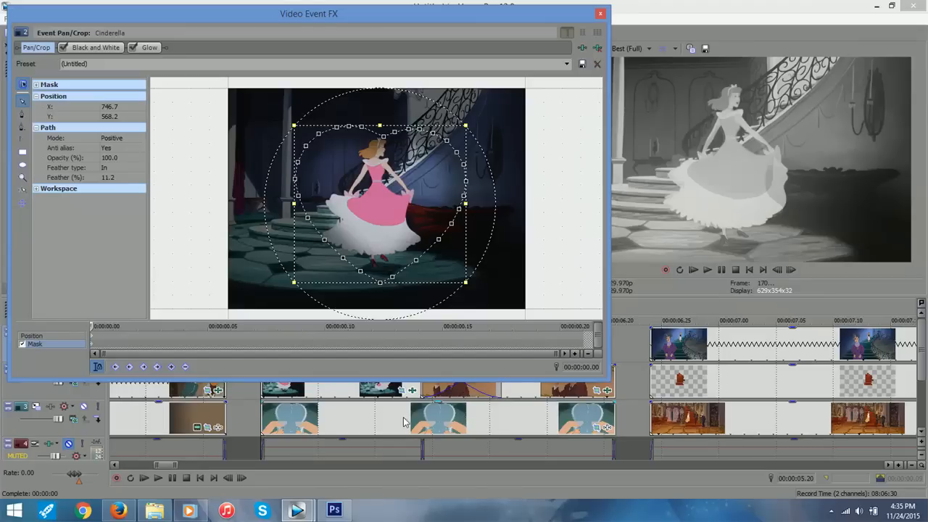
Step: Try the Cinderella heart mask with 0.0% feather, then with 15.3% feather
click(112, 177)
click(140, 177)
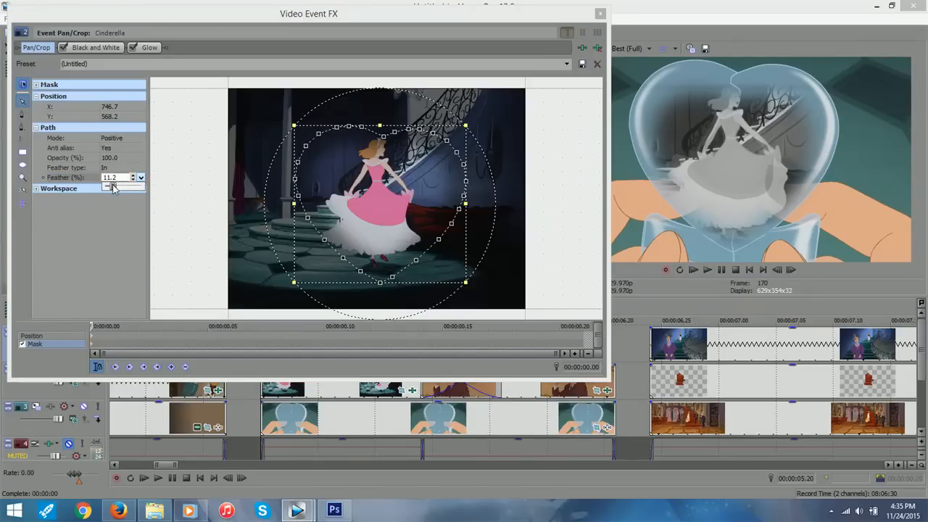
drag(113, 186, 97, 195)
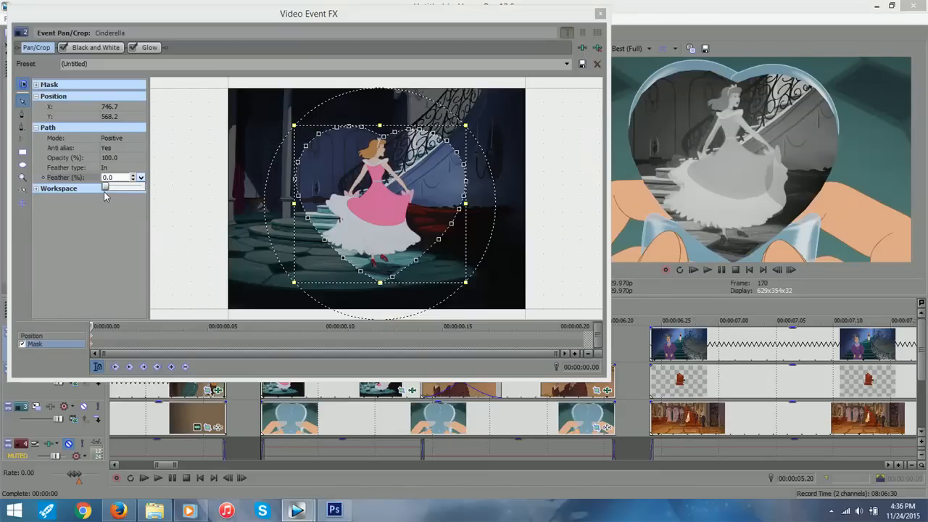
drag(104, 192, 116, 191)
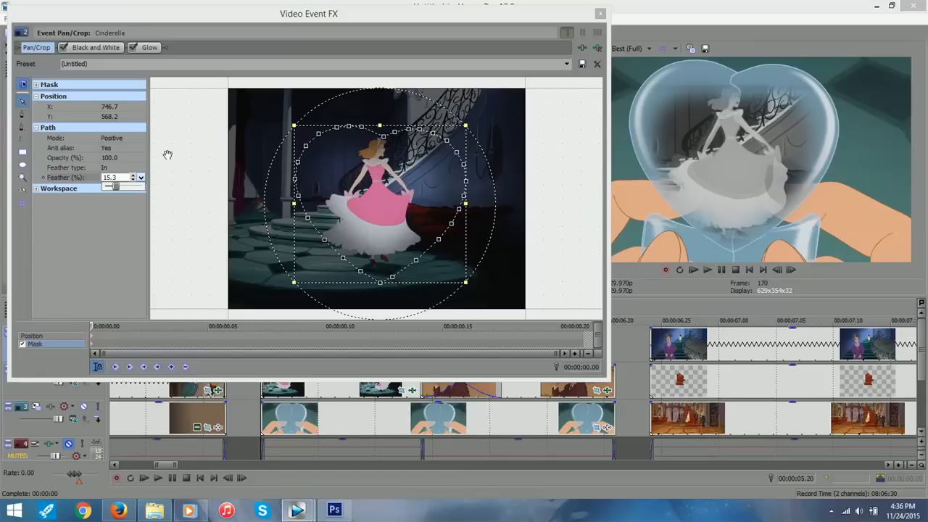
click(97, 243)
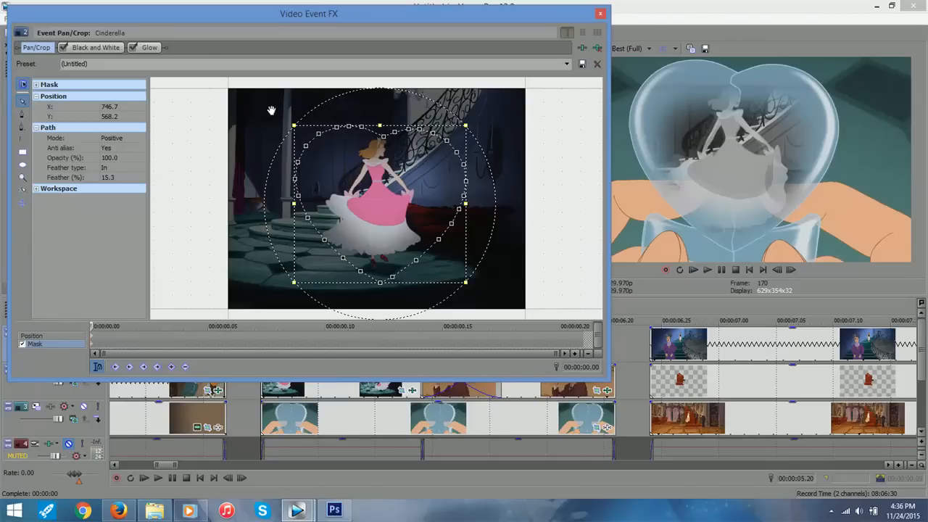
Step: Review the feather type options of the Cinderella heart mask and leave the current type selected
click(127, 159)
click(135, 169)
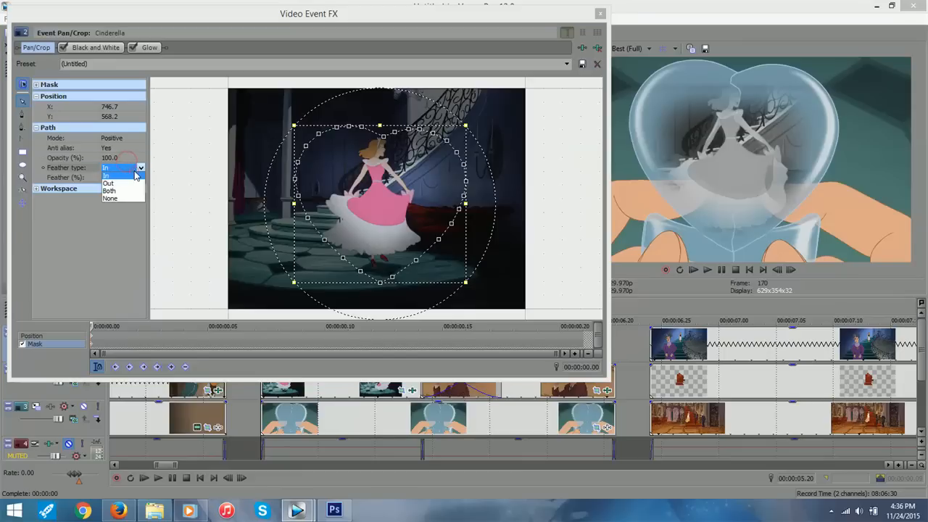
click(130, 226)
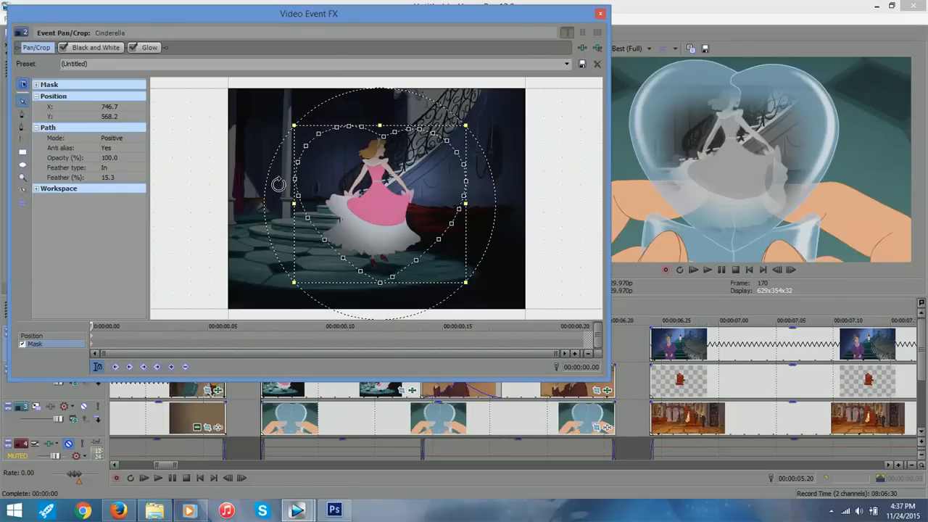
Step: Try the heart mask's feather at 34.6% and 3.2%, set it to 11.2%, and close the Pan/Crop settings
click(118, 180)
click(141, 178)
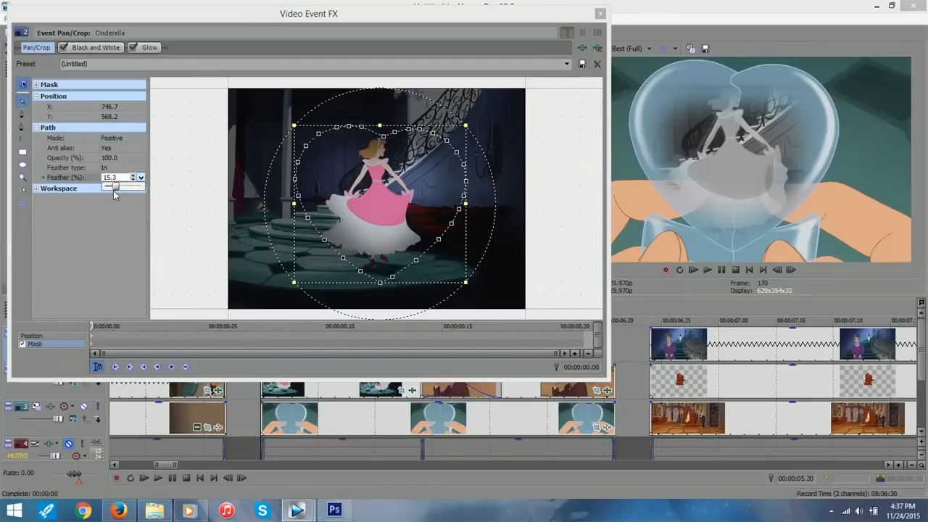
drag(116, 187, 131, 188)
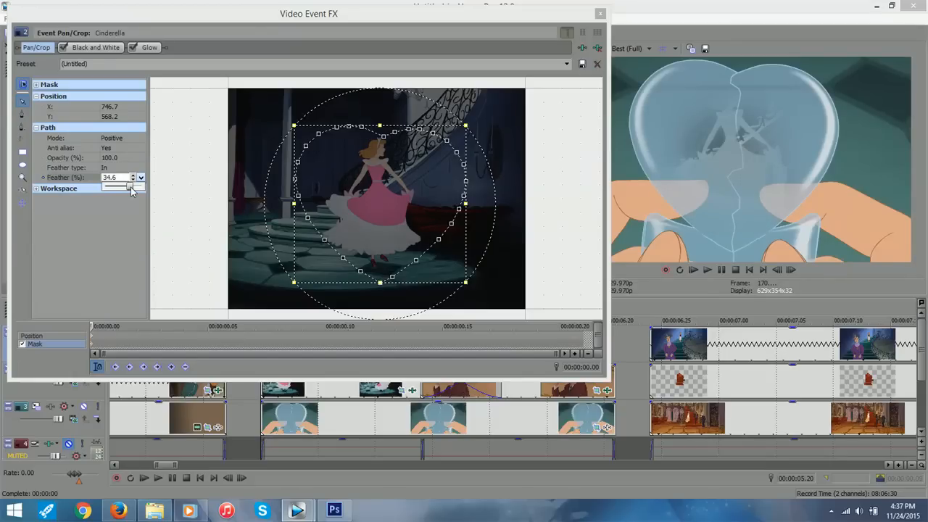
drag(131, 188, 108, 189)
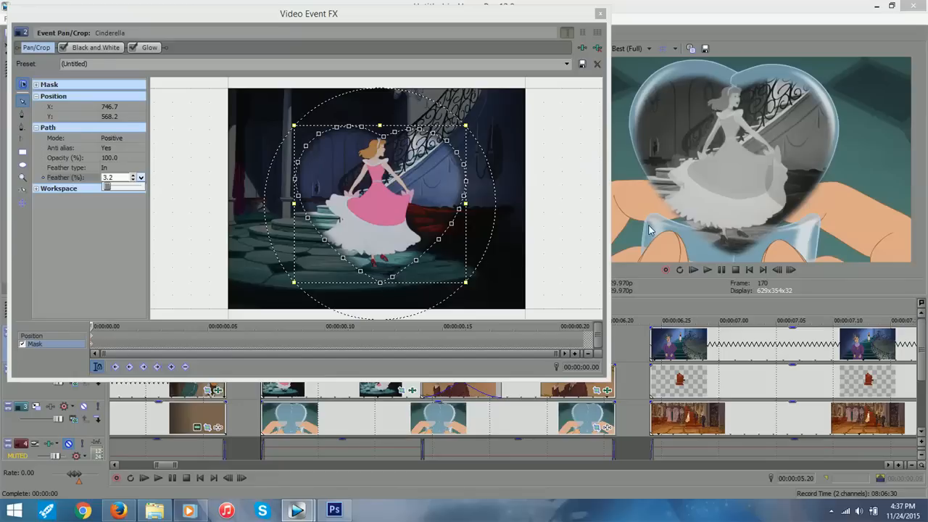
drag(107, 187, 113, 187)
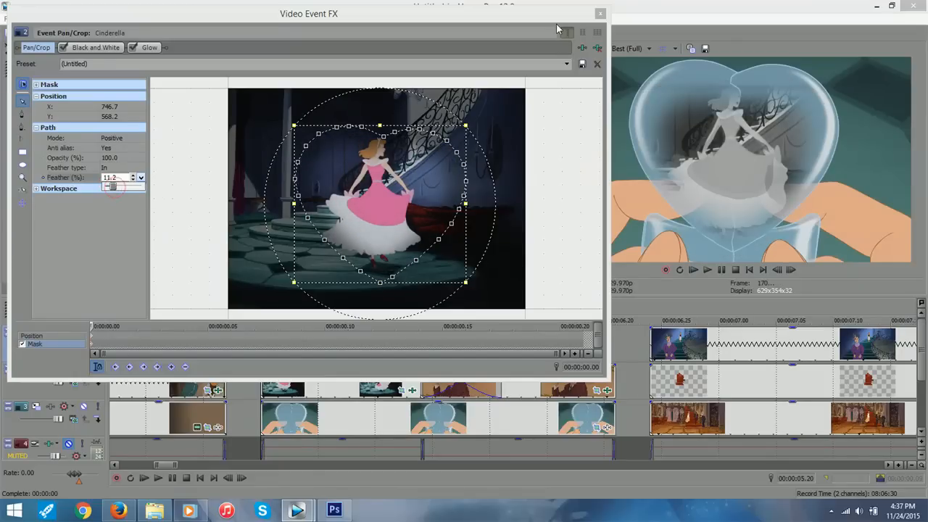
click(601, 13)
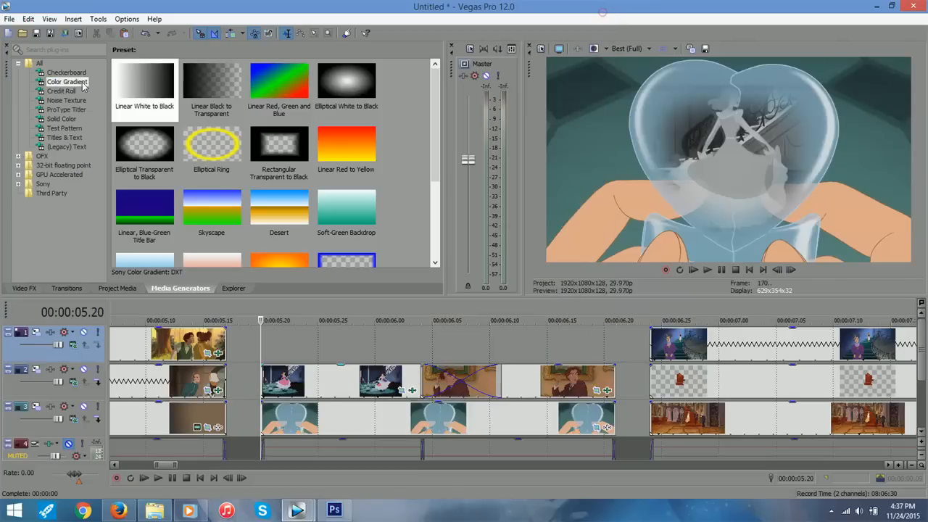
Step: Go to 00:00:06.15 to view the second event masked into the heart
click(37, 33)
click(596, 304)
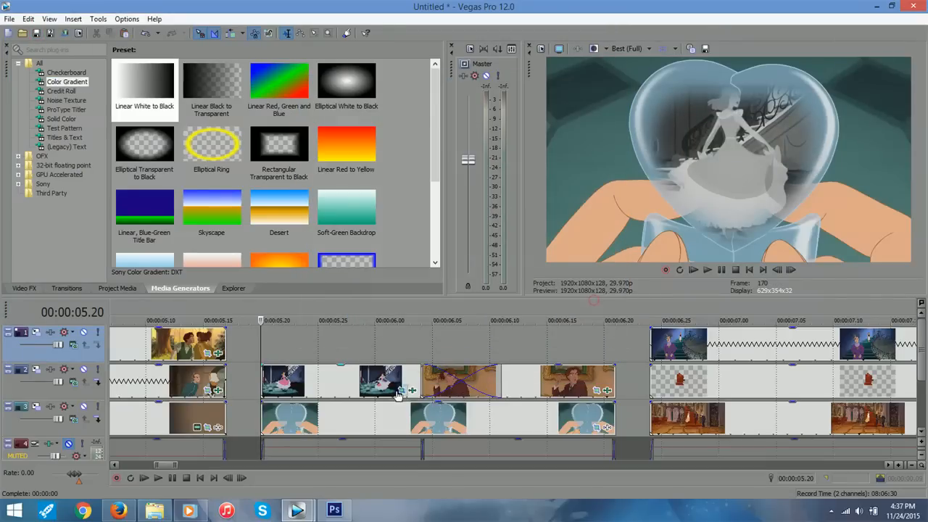
click(547, 348)
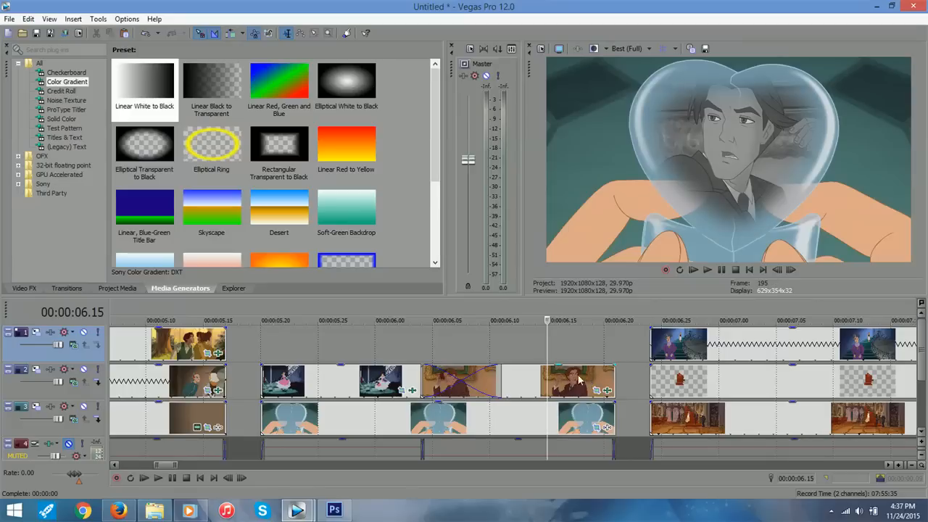
Step: Select the Cinderella event on track 1 above the staircase background and go to its start at 00:00:06.24
click(612, 342)
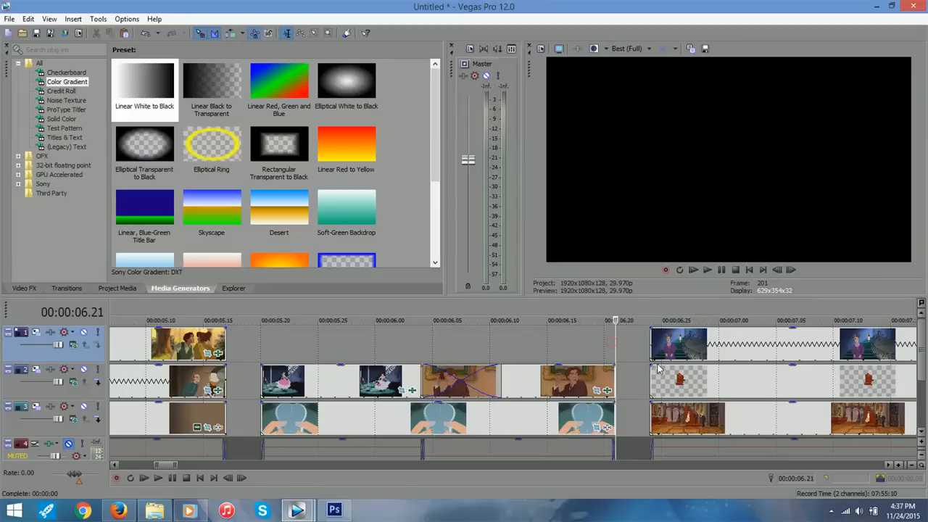
click(888, 465)
click(888, 464)
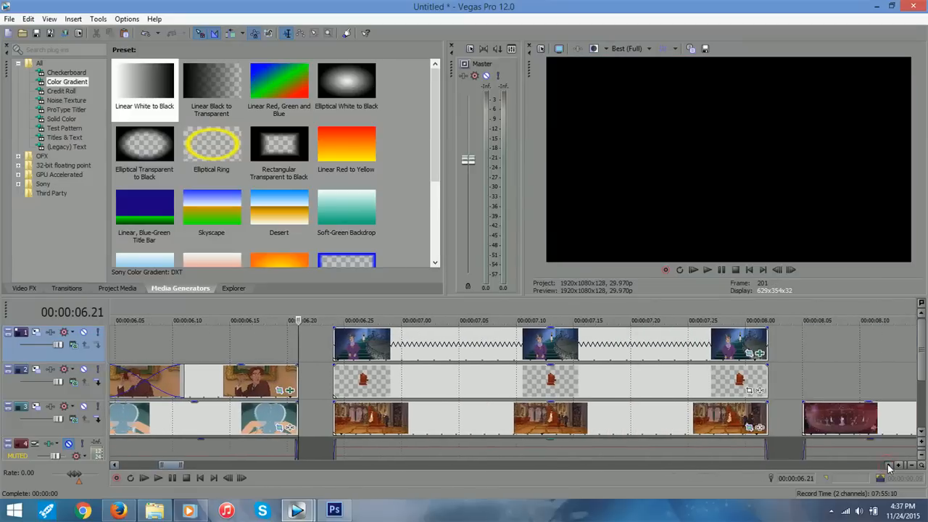
click(282, 357)
click(281, 357)
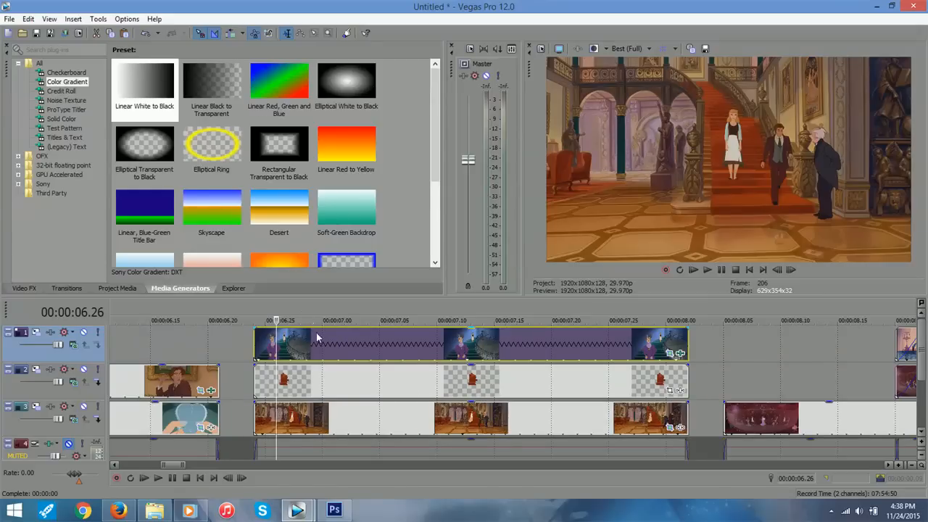
click(254, 346)
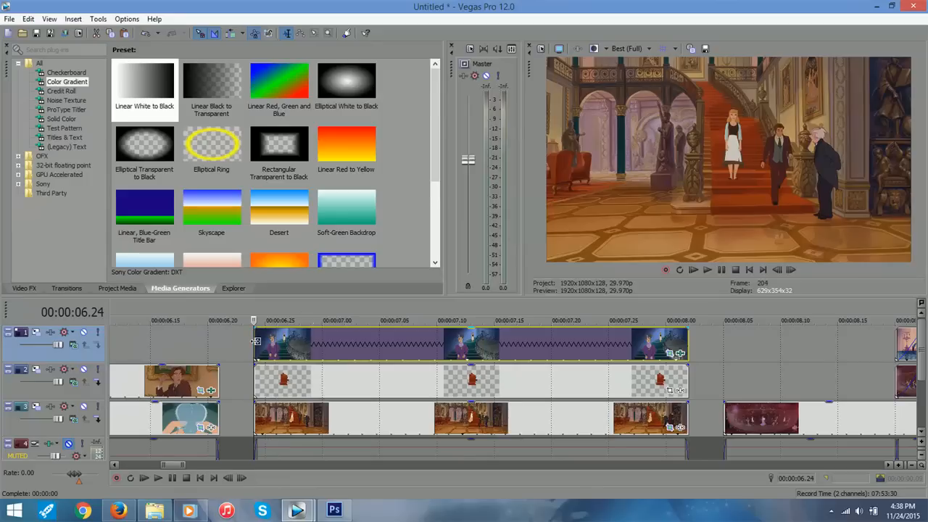
Step: Mute tracks 1 and 2, scrub through the original staircase clip, and return to 00:00:06.24
click(84, 333)
click(84, 369)
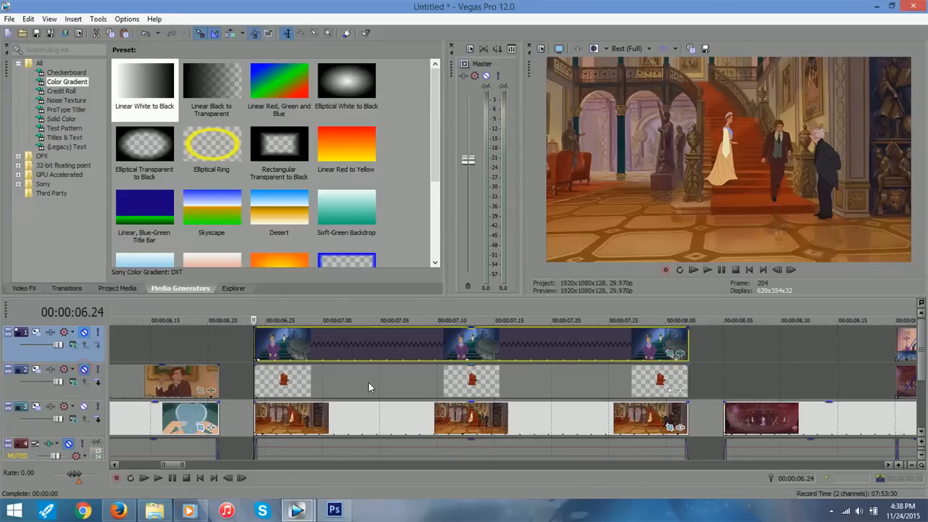
click(270, 348)
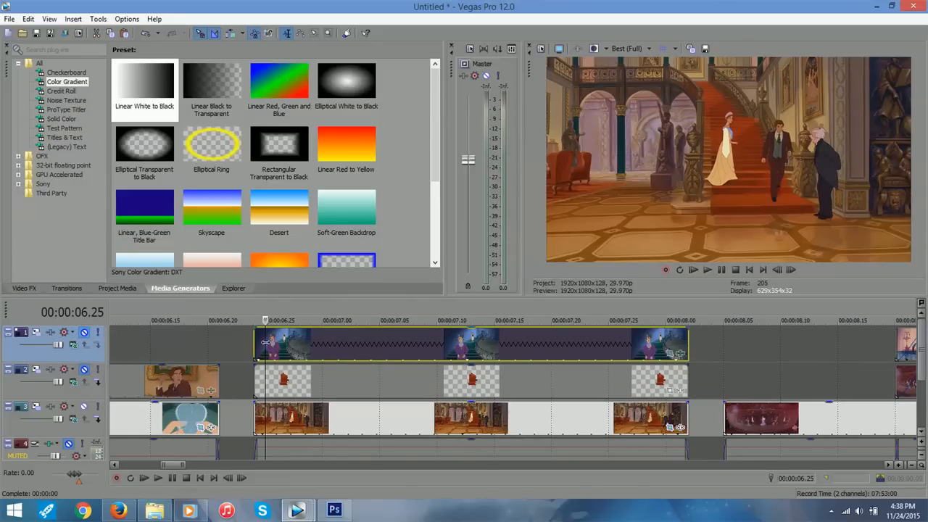
drag(266, 347, 523, 341)
drag(556, 340, 369, 343)
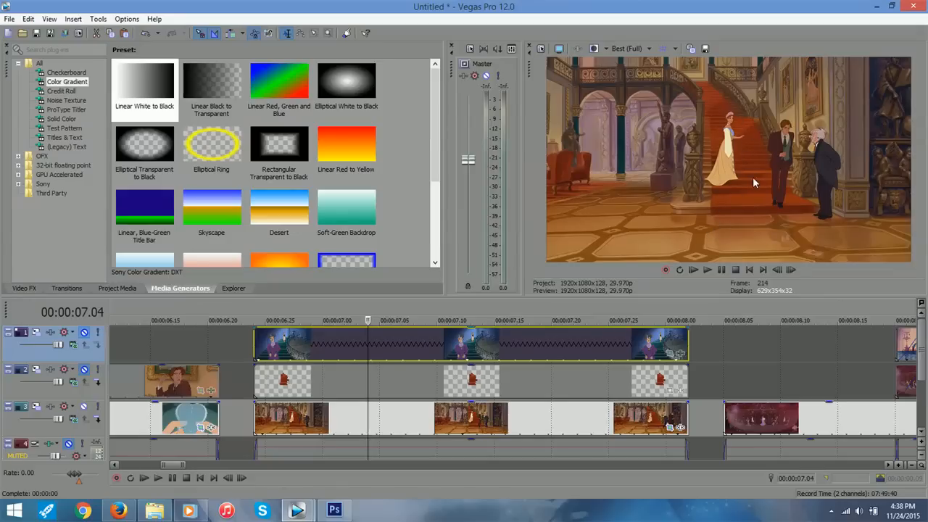
drag(369, 333, 254, 338)
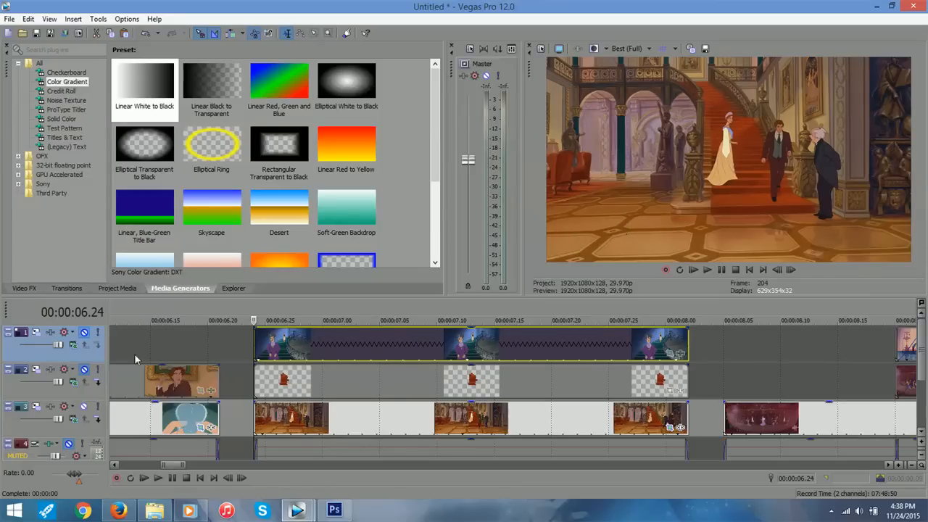
Step: Select the staircase background event on track 3 and go to its first frame at 00:00:06.24
click(272, 425)
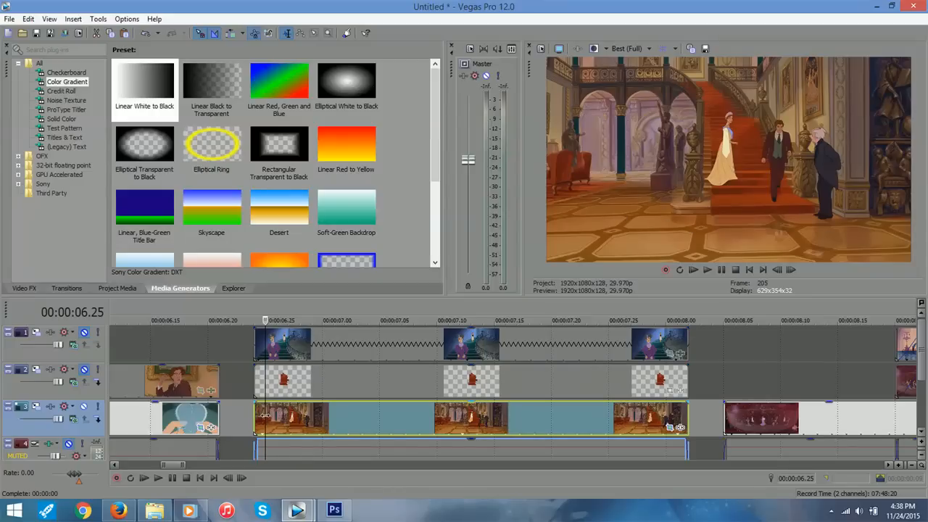
click(287, 419)
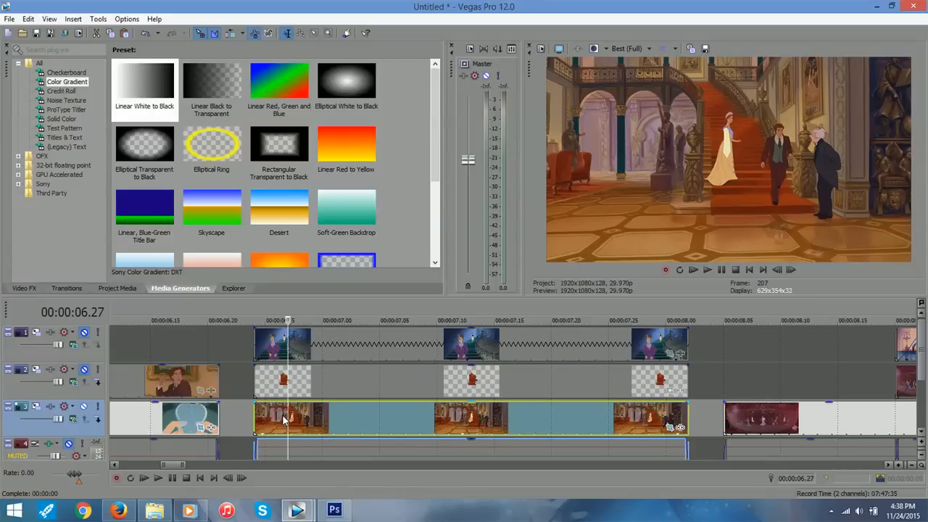
click(265, 419)
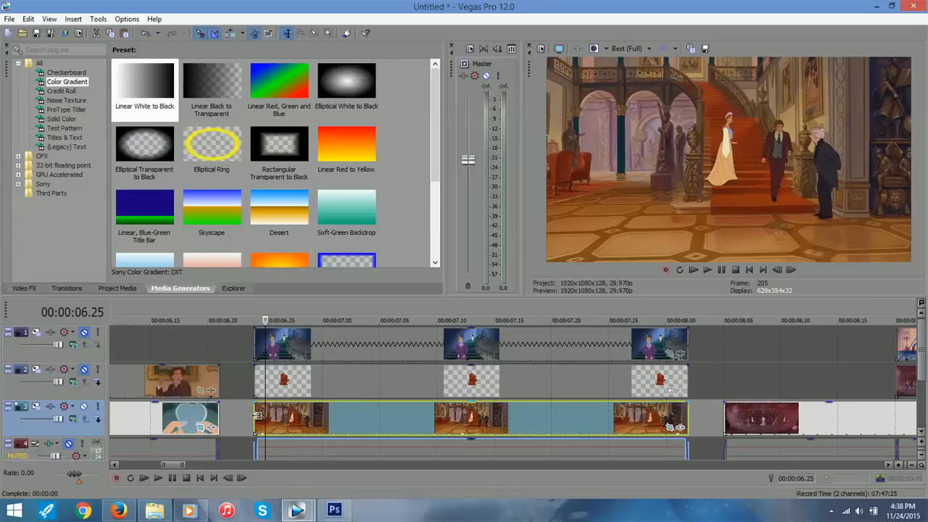
click(257, 416)
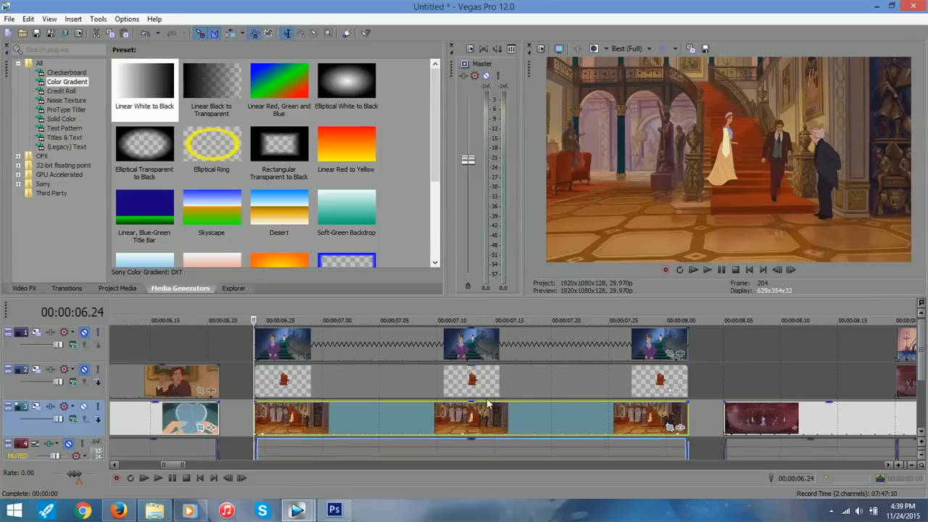
Step: Examine the staircase background event frame by frame from its middle up to 00:00:07.28
click(427, 424)
key(Right)
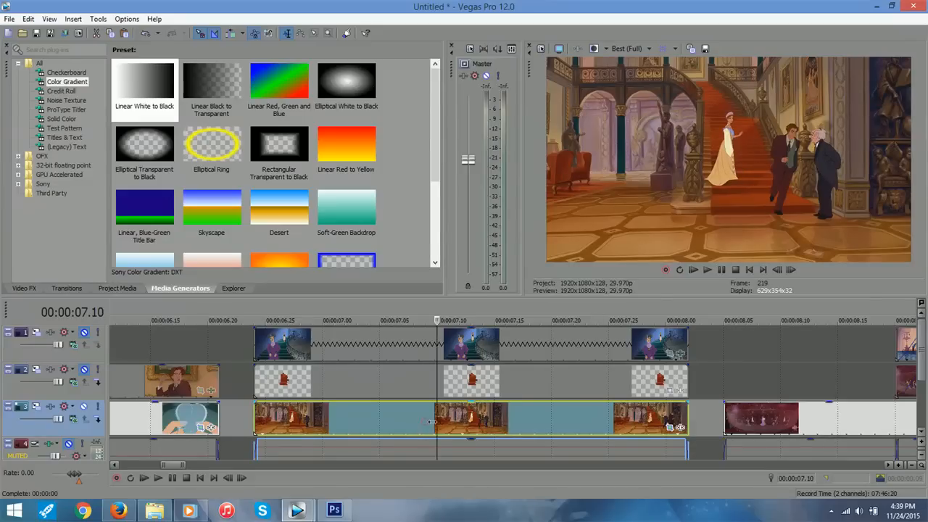
key(Right)
key(Right)
key(Right)
key(Right)
key(Right)
key(Right)
key(Right)
key(Right)
key(Right)
key(Right)
key(Right)
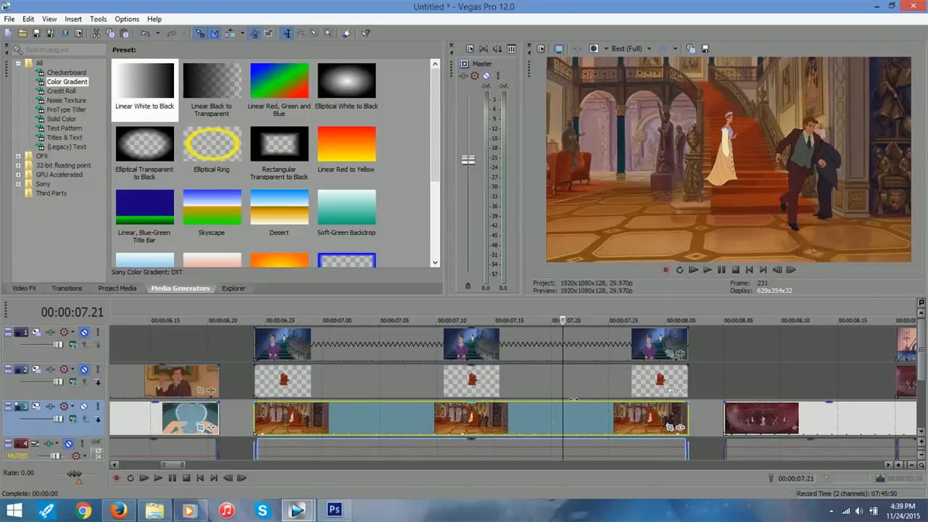
key(Right)
key(Right)
key(Right)
key(Right)
key(Right)
key(Right)
key(Right)
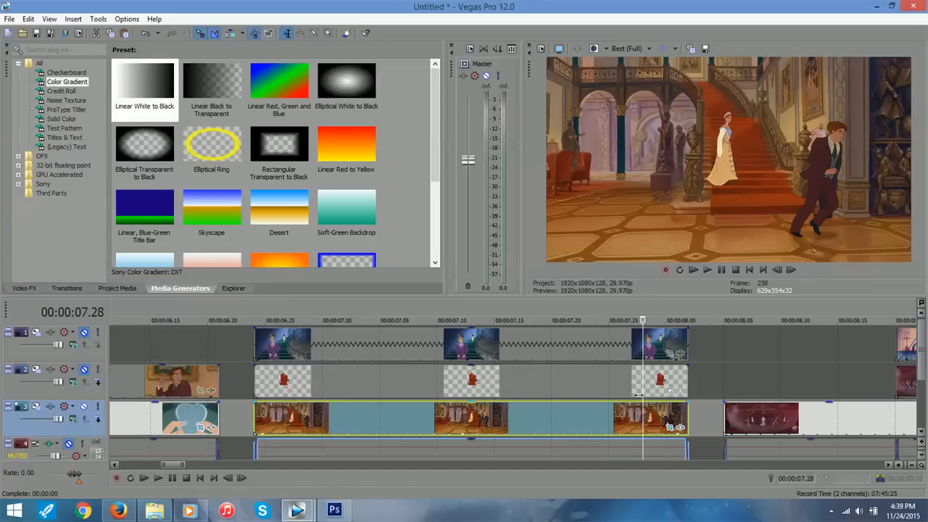
Step: Check the staircase clip at 00:00:07.06 and 00:00:07.25, and select the staircase patch event on track 2 at 00:00:07.28
drag(641, 396, 392, 406)
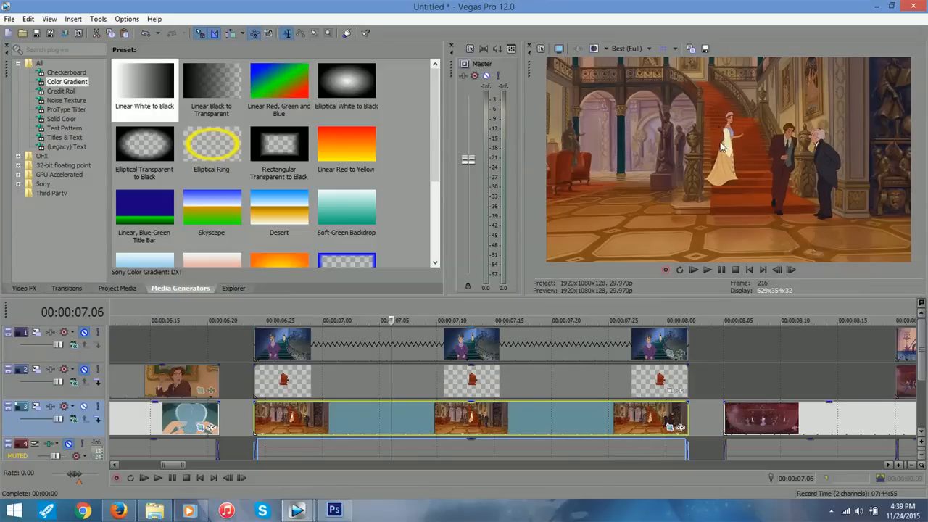
click(610, 419)
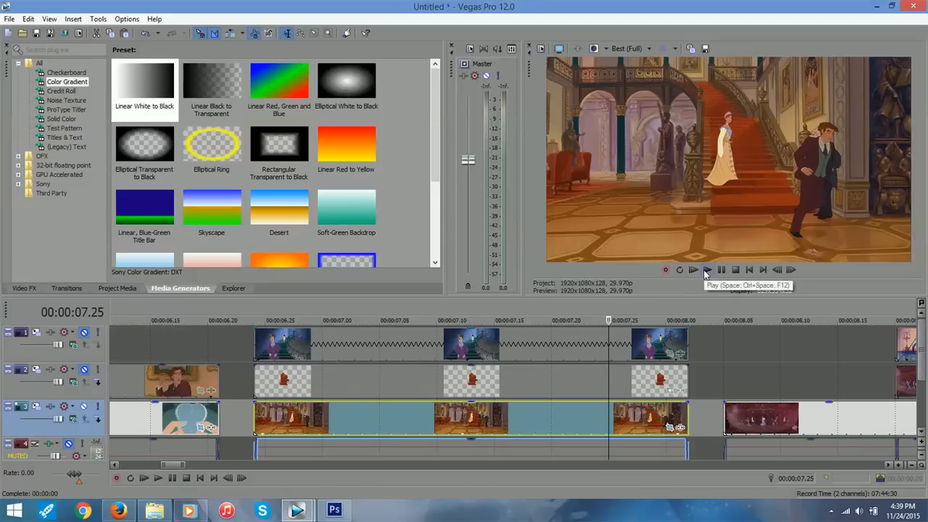
click(646, 380)
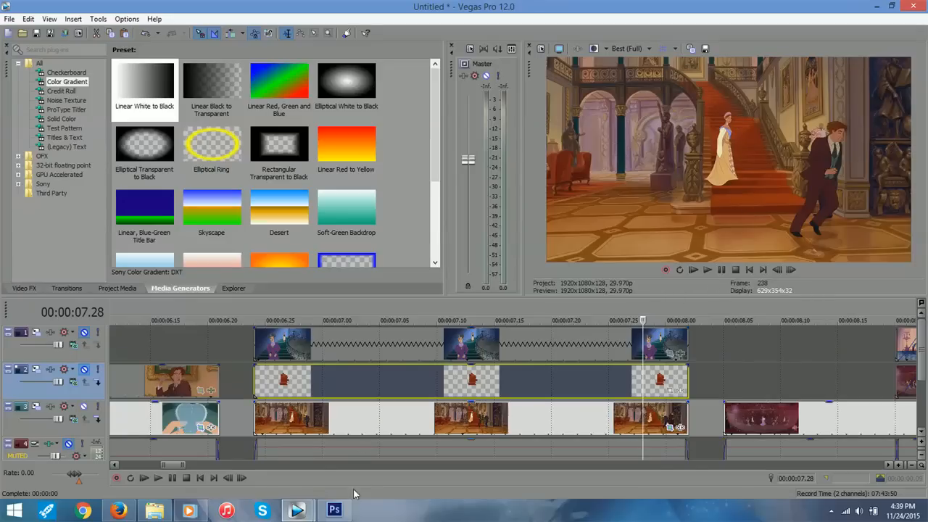
Step: Switch to Photoshop, show Layer 0 copy and Layer 0 of Staircase.psd, and return to the untitled Vegas Pro project
mouse_move(334, 509)
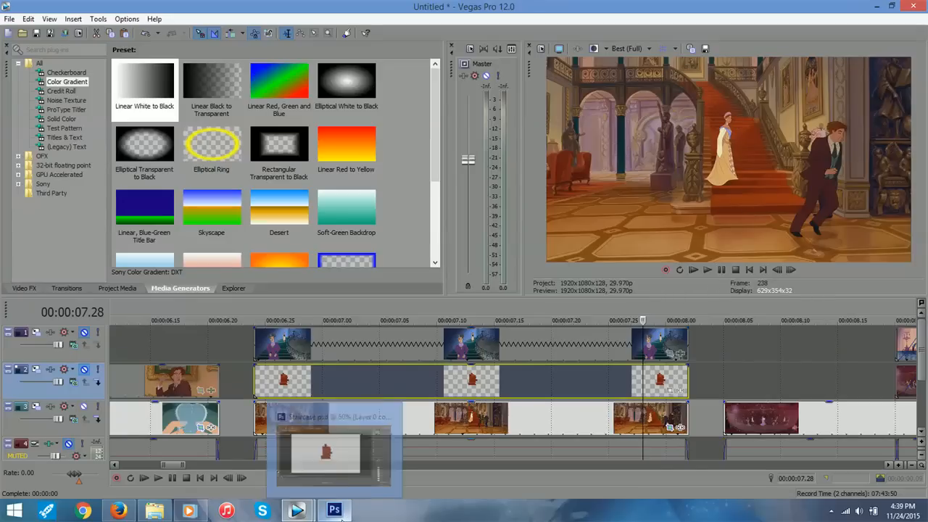
click(343, 460)
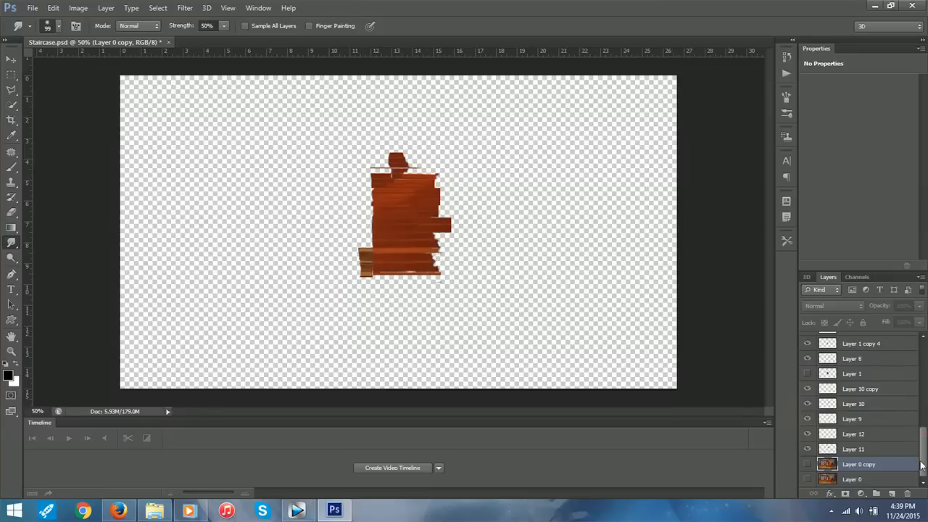
click(807, 464)
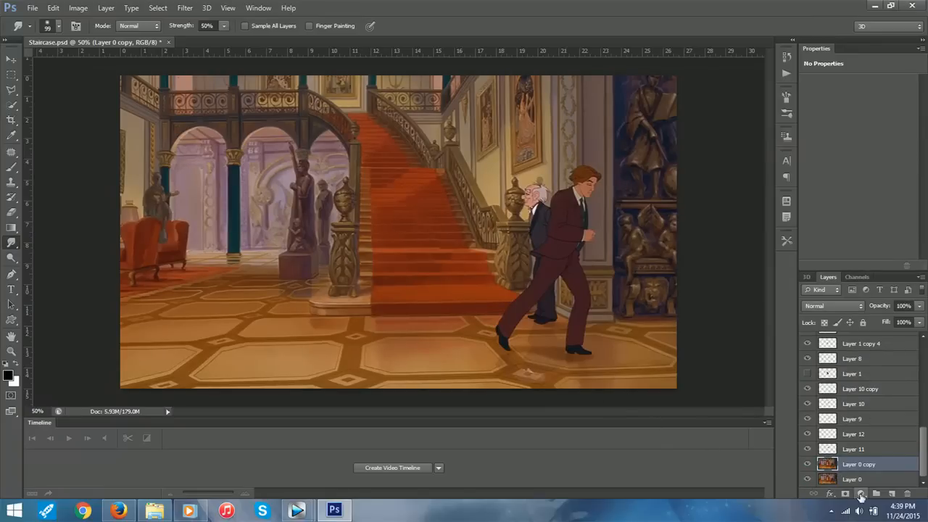
mouse_move(297, 510)
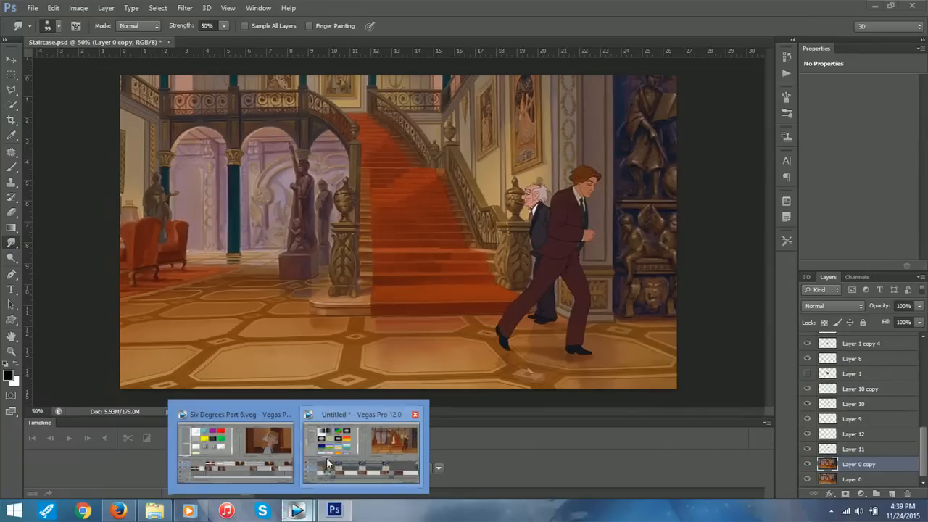
click(372, 459)
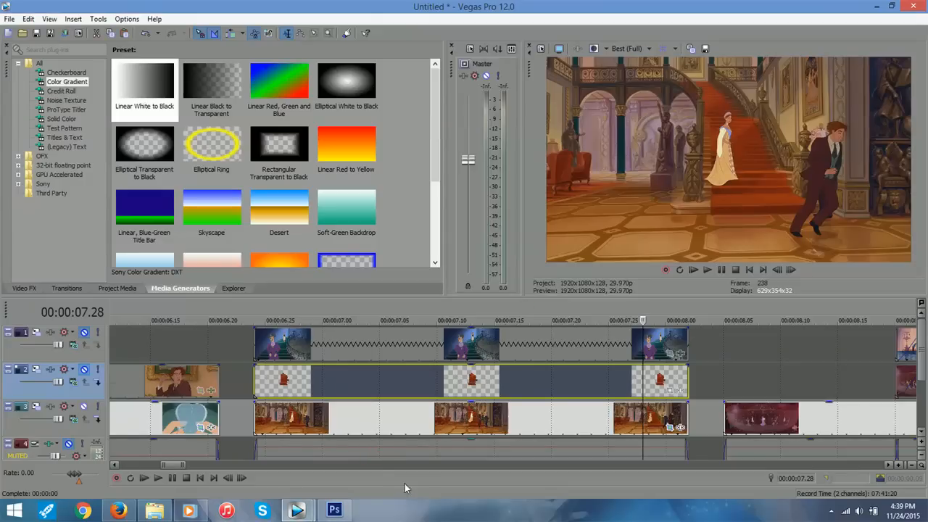
Step: Switch to Photoshop, hide Layer 0 copy and Layer 0 to isolate the stair patches, and show Layer 0 copy again
click(334, 510)
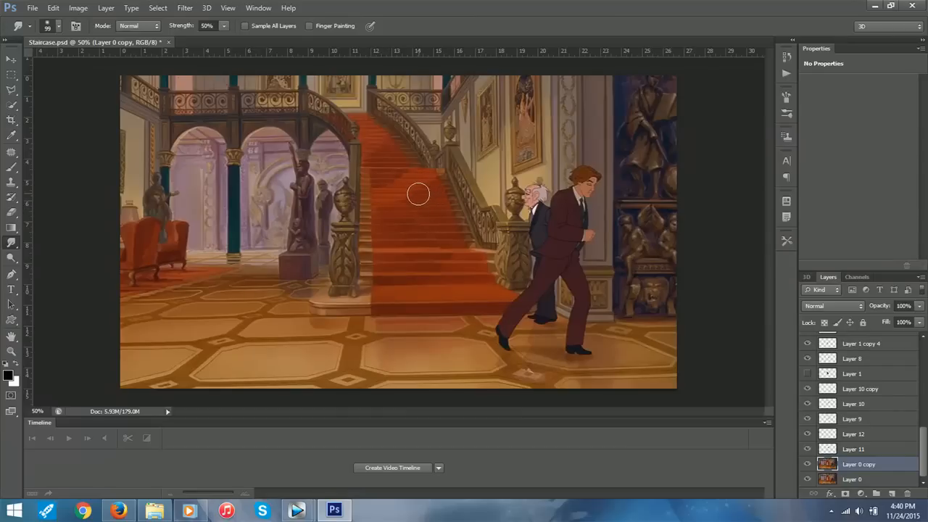
click(807, 465)
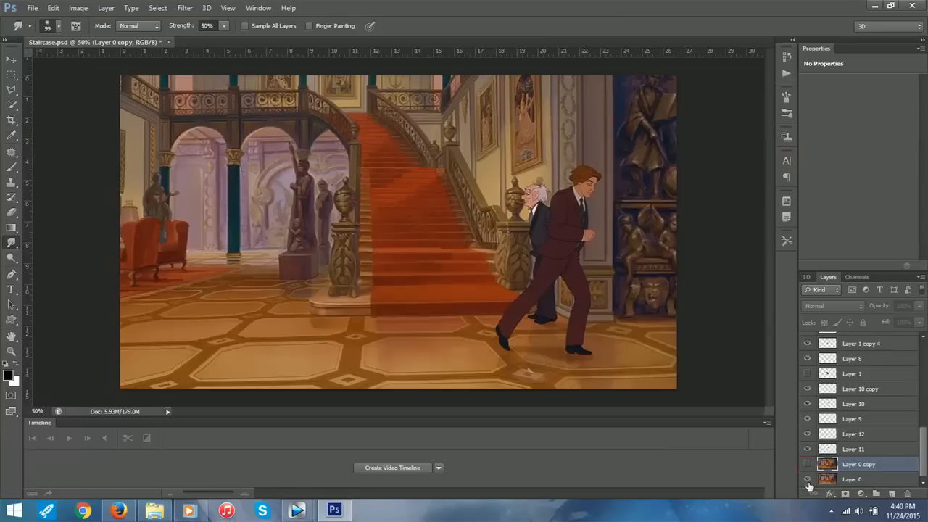
click(808, 480)
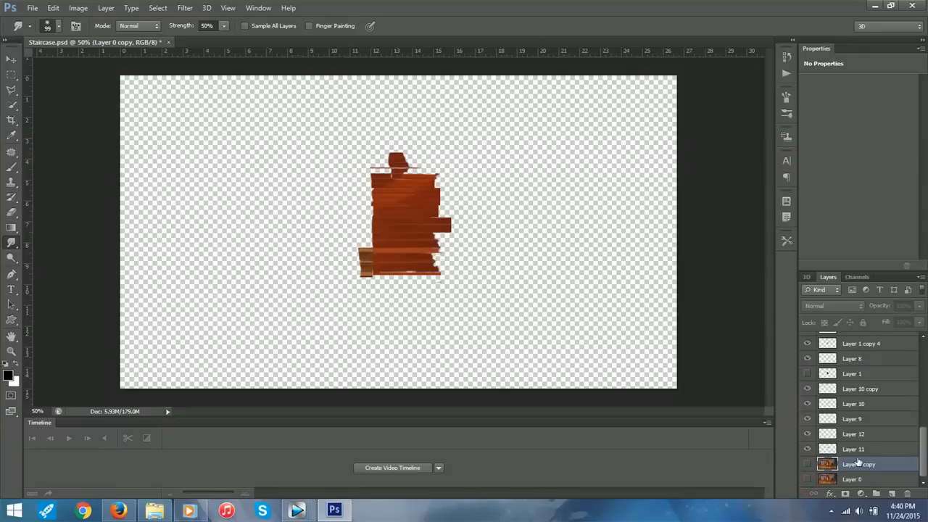
mouse_move(926, 451)
mouse_down()
mouse_move(926, 442)
mouse_move(925, 454)
mouse_up()
click(808, 465)
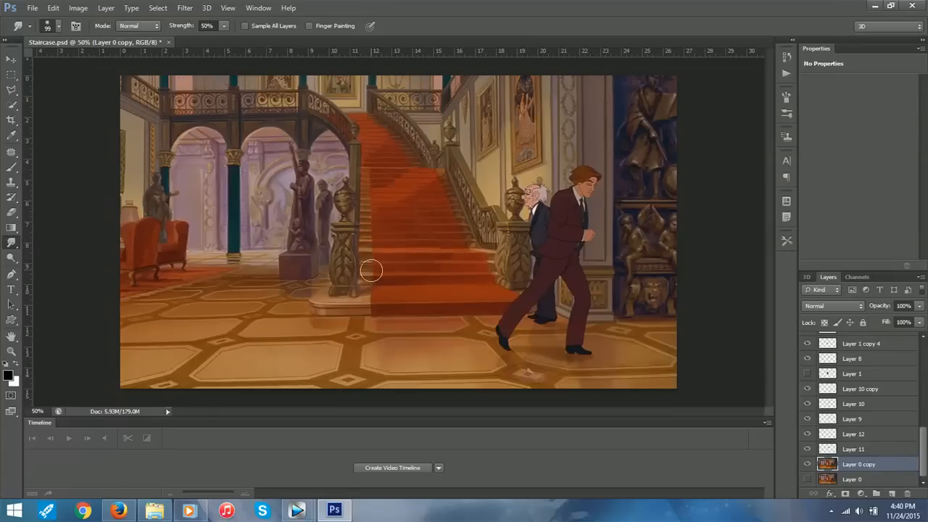
Step: Outline a narrow strip of the red stair carpet near the railing with the Polygonal Lasso tool
click(12, 90)
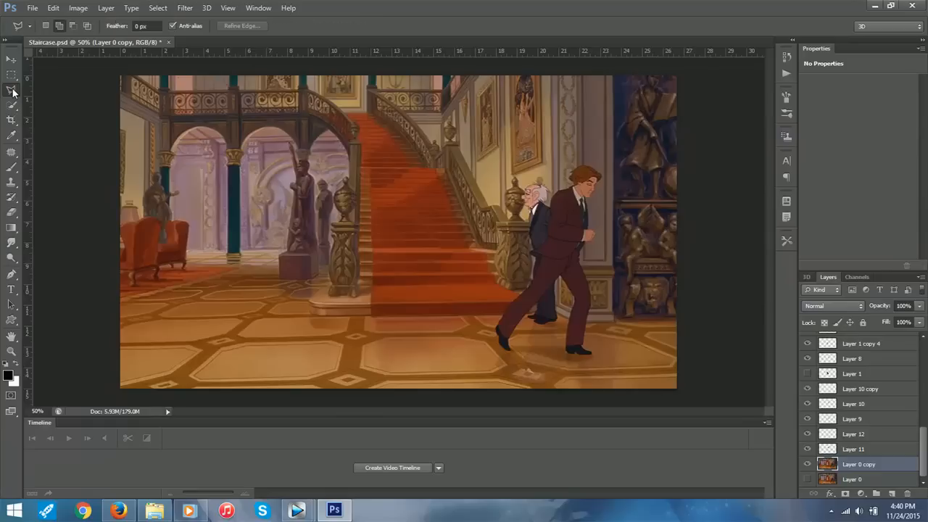
click(450, 210)
click(421, 218)
click(453, 216)
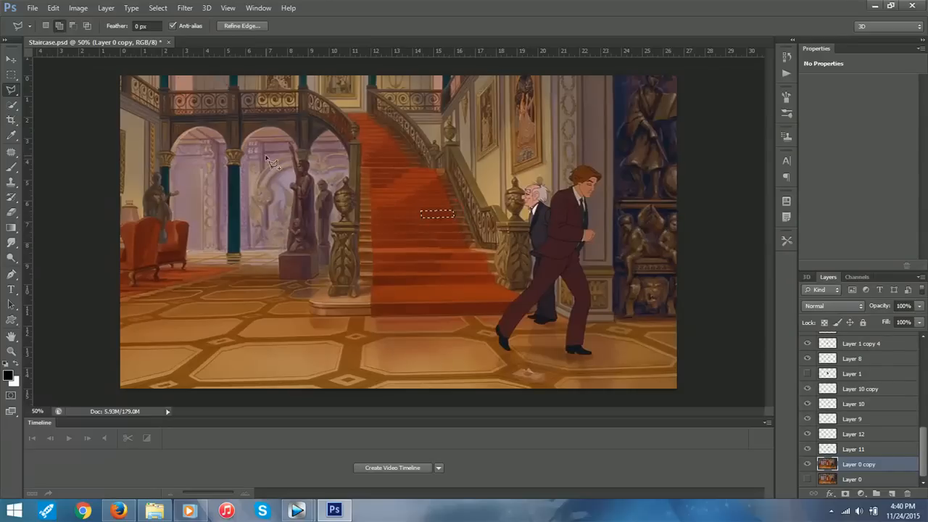
Step: Review the Copy command and the Transform options, including Warp, for the selected stair strip, with the Move tool active
click(51, 8)
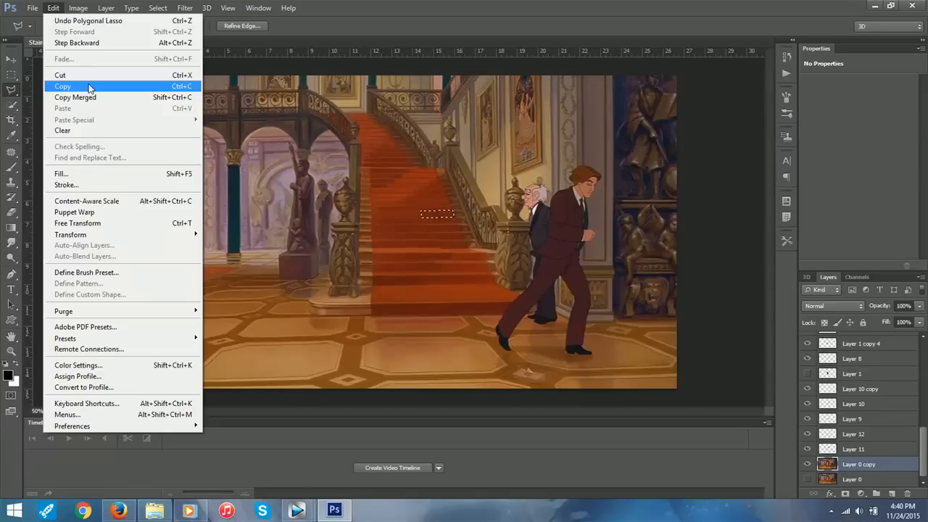
click(346, 22)
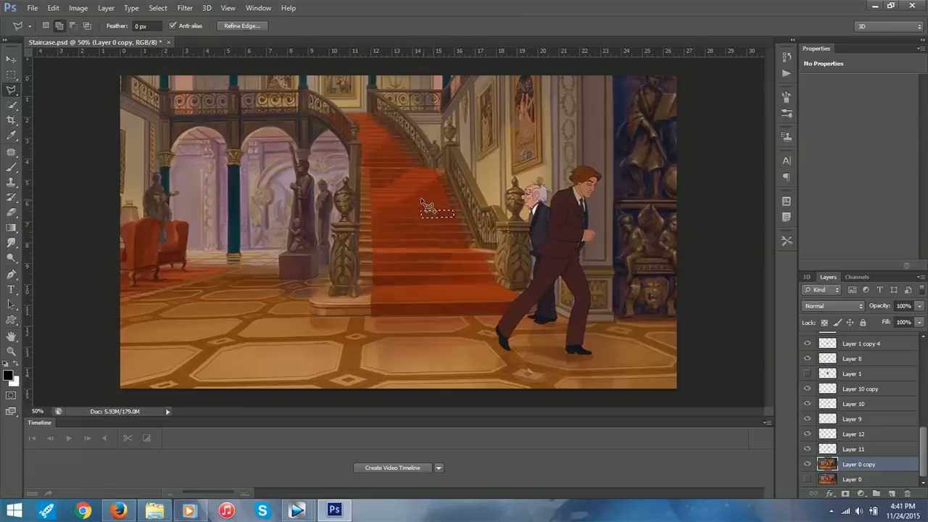
click(11, 59)
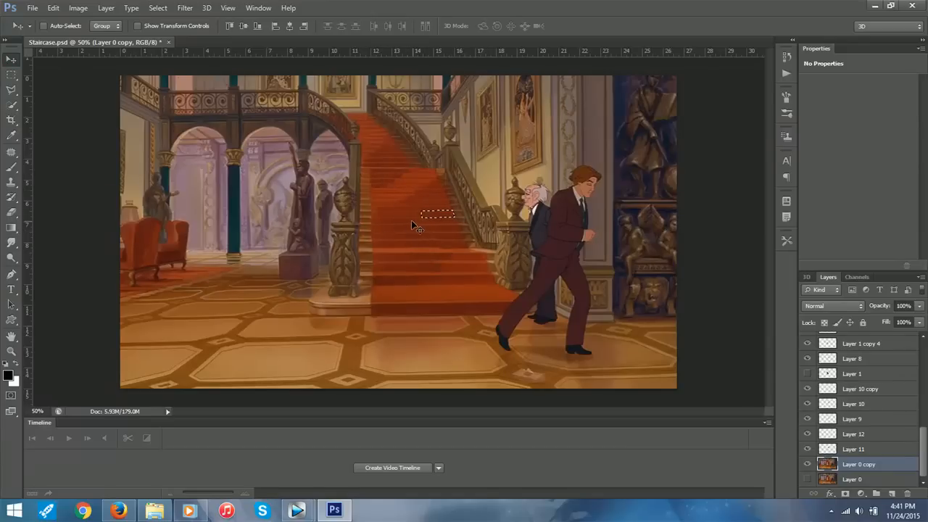
click(53, 8)
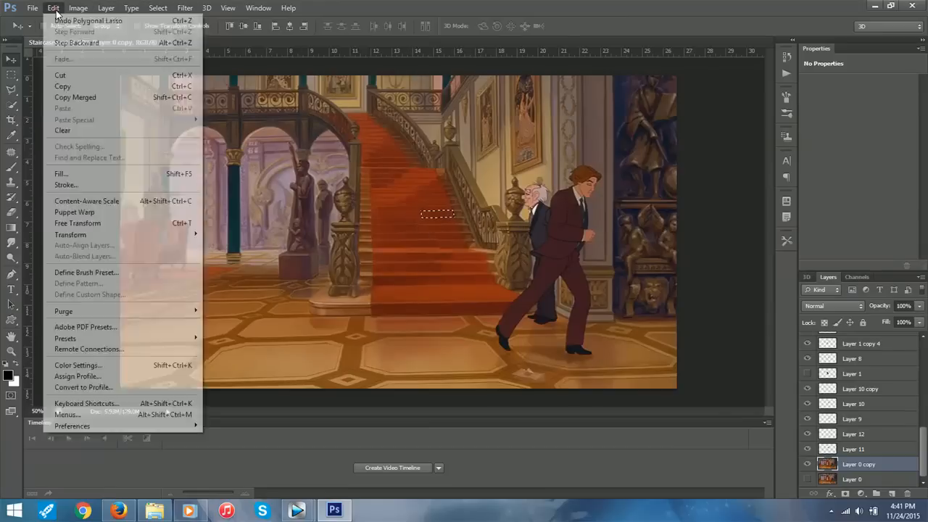
mouse_move(158, 235)
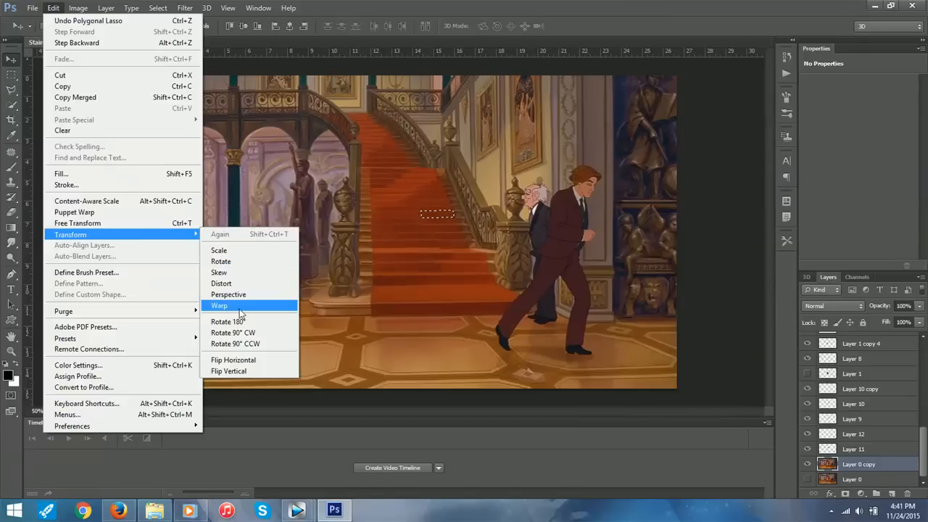
click(399, 5)
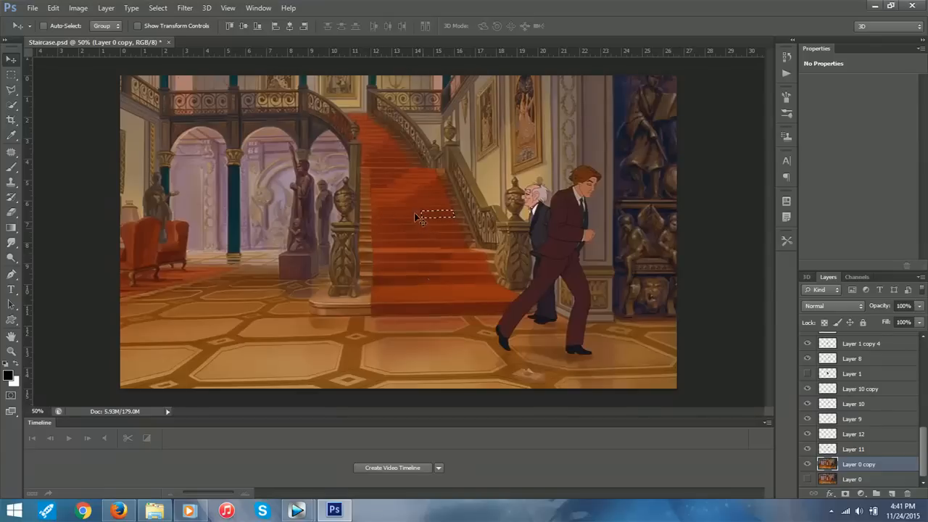
Step: Switch to the untitled Vegas Pro project and unmute track 2 with the playhead at the start of the staircase clip
drag(926, 441, 918, 469)
mouse_move(919, 461)
mouse_down()
mouse_move(922, 356)
mouse_move(924, 469)
mouse_up()
mouse_move(297, 511)
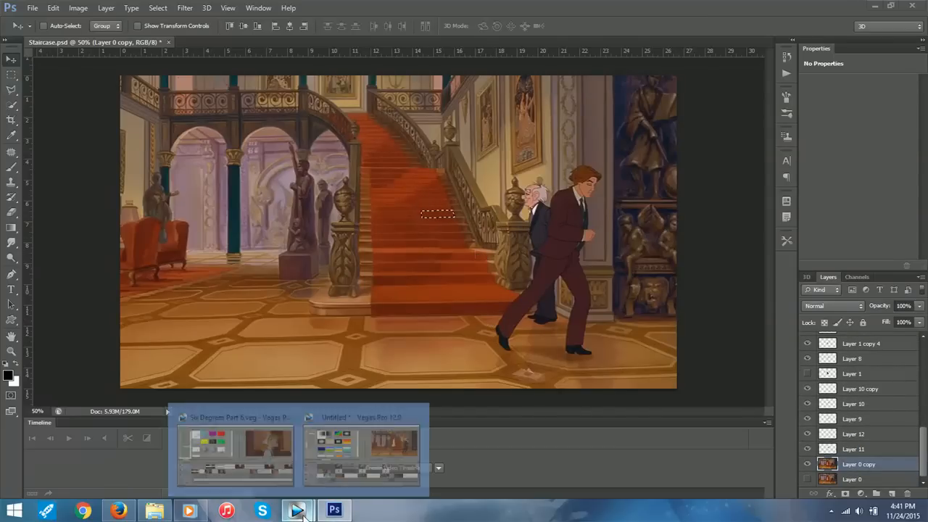
click(337, 448)
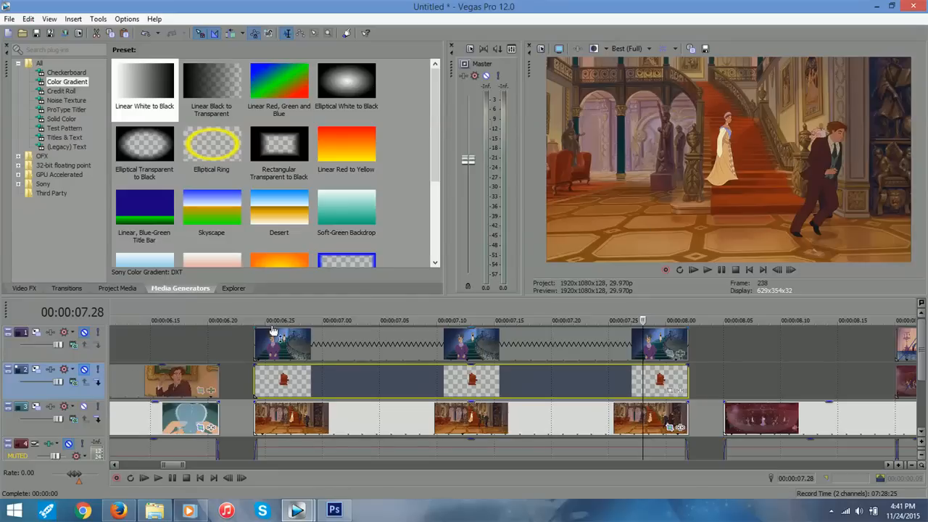
click(255, 348)
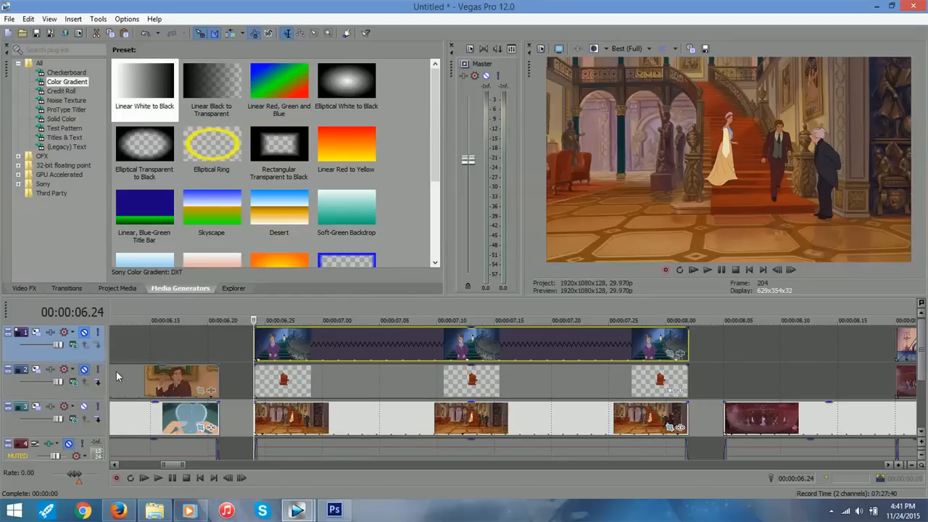
click(85, 371)
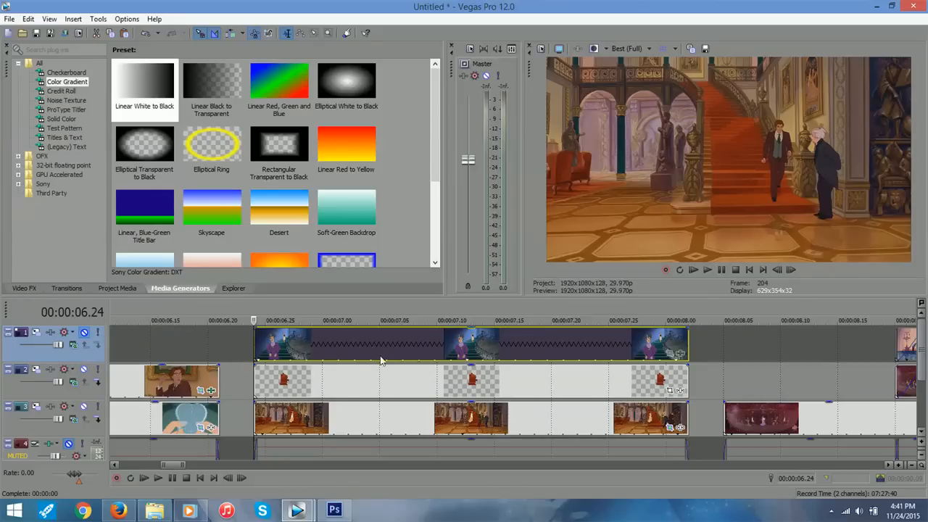
Step: Review the staircase clip frame by frame with the red stair patch from track 2 covering the original woman
click(300, 378)
click(358, 375)
key(space)
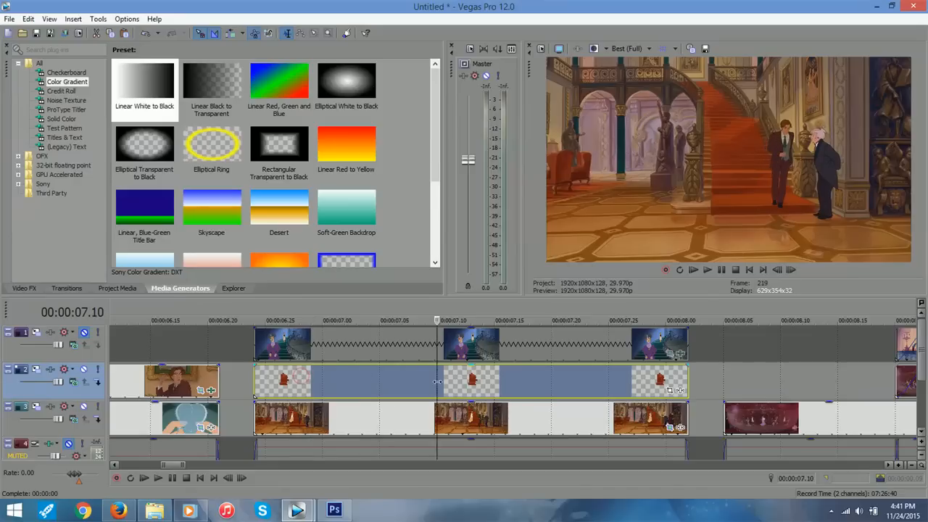
key(Left)
key(Left)
key(Left)
key(Left)
key(Left)
key(Left)
key(Left)
key(Left)
key(Left)
key(Left)
key(Left)
key(Left)
key(Left)
key(Left)
key(Left)
key(Left)
key(Left)
key(Left)
key(Left)
key(Left)
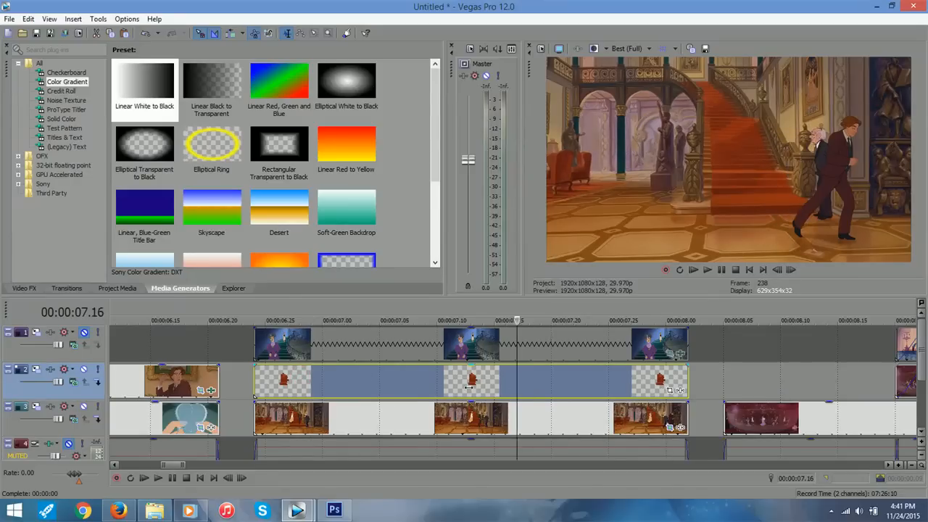
key(Right)
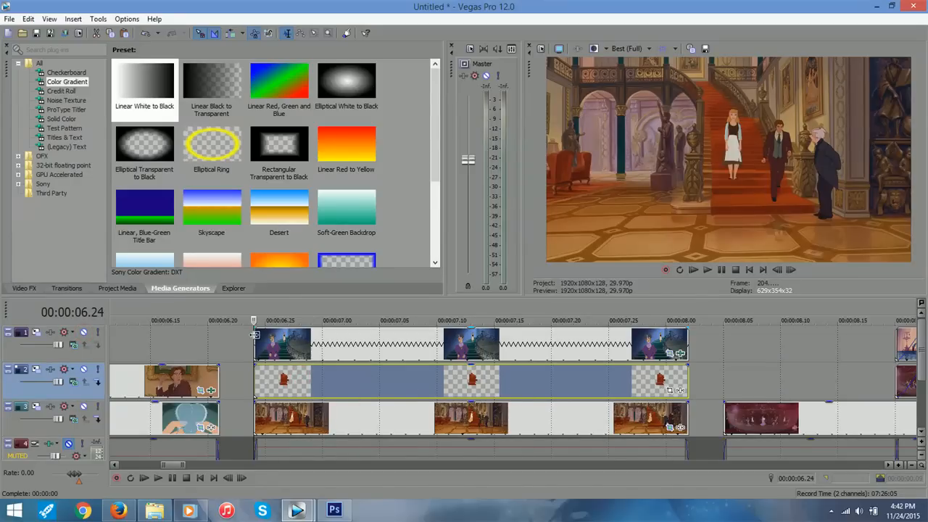
Step: Scrub through the staircase clip with the masked character from track 1 composited onto the stairs
click(265, 344)
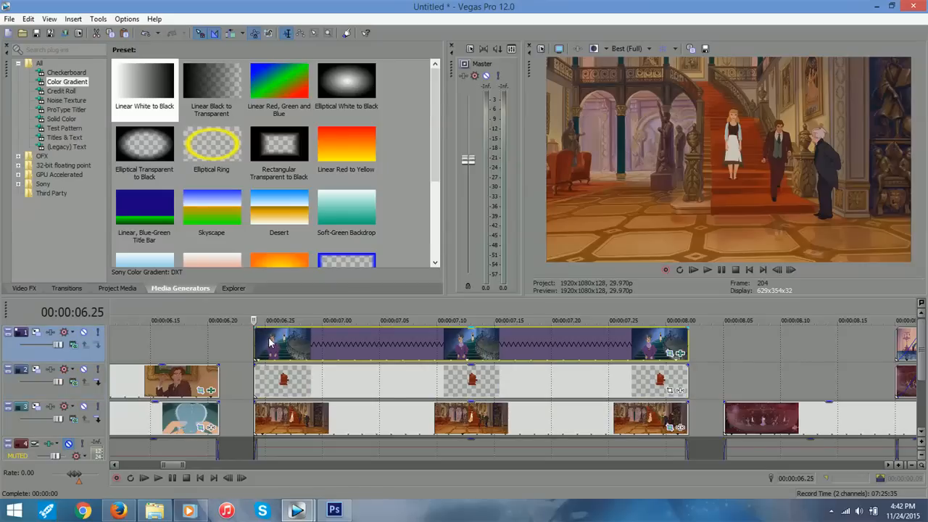
mouse_move(266, 345)
mouse_down()
mouse_move(393, 345)
mouse_move(253, 348)
mouse_up()
click(276, 337)
drag(276, 338, 666, 346)
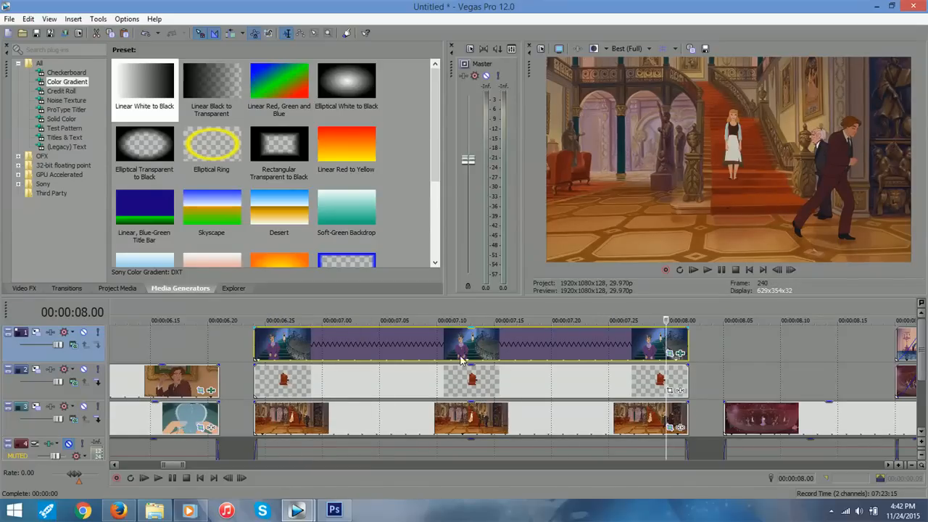
click(277, 348)
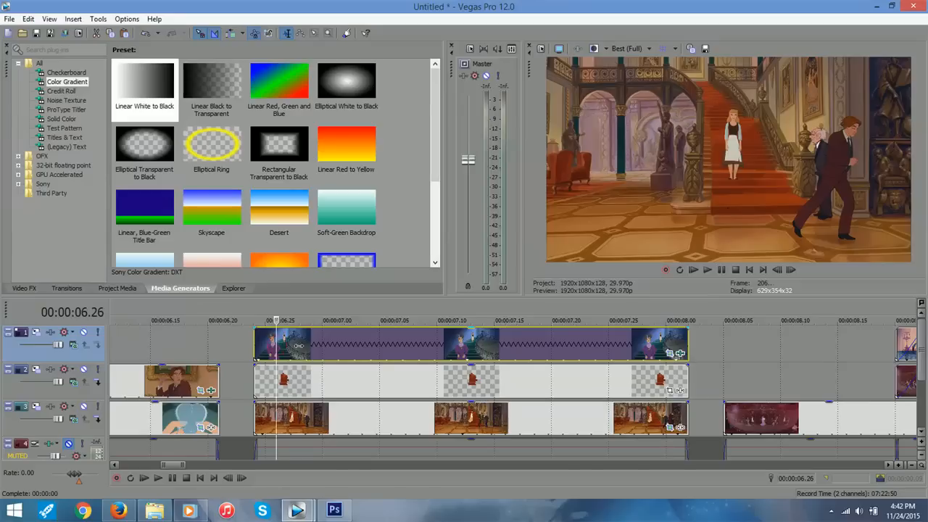
Step: Scrub through the ballroom clip on track 3 up to the fade-in of the Cinderella clip on track 1
click(889, 465)
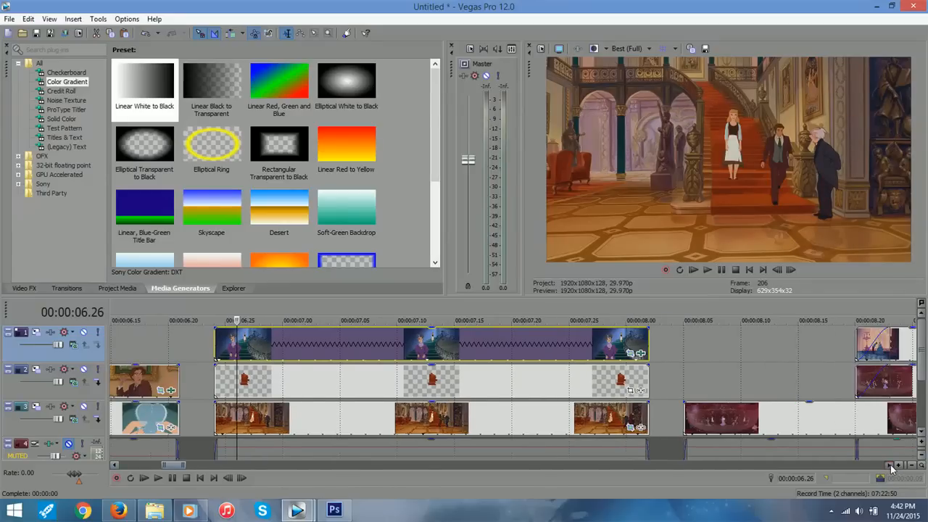
click(308, 370)
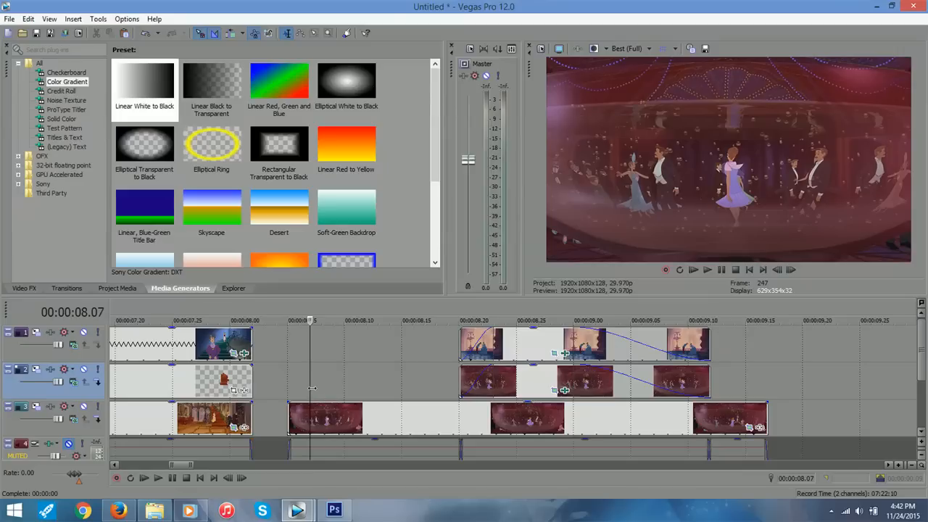
drag(311, 388, 413, 388)
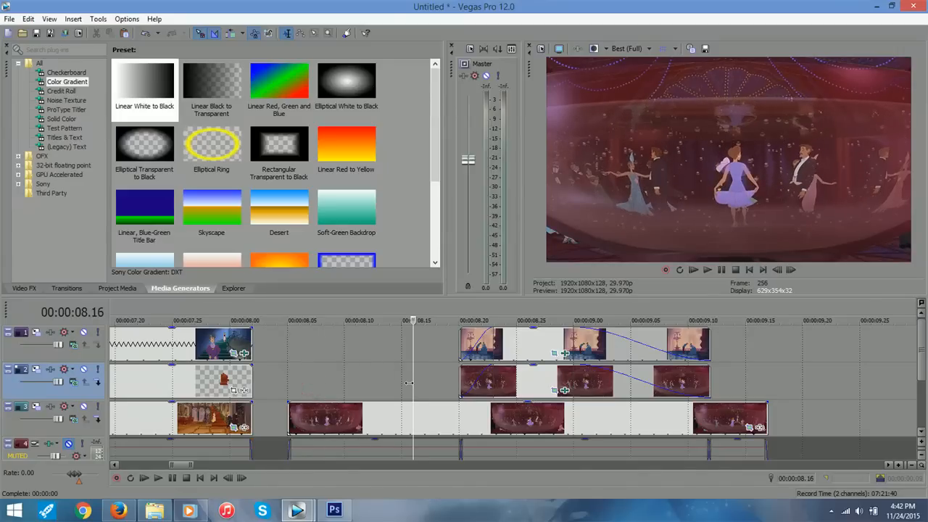
click(448, 389)
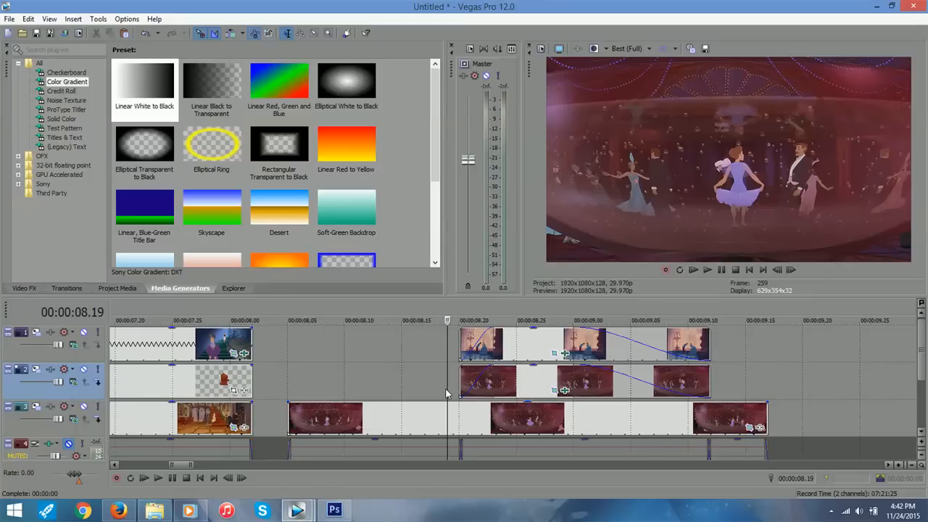
click(480, 347)
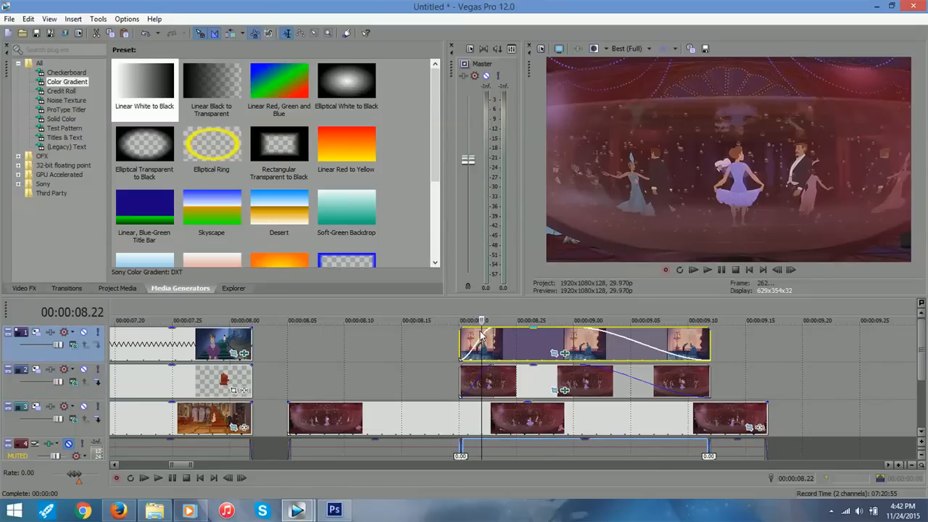
click(491, 332)
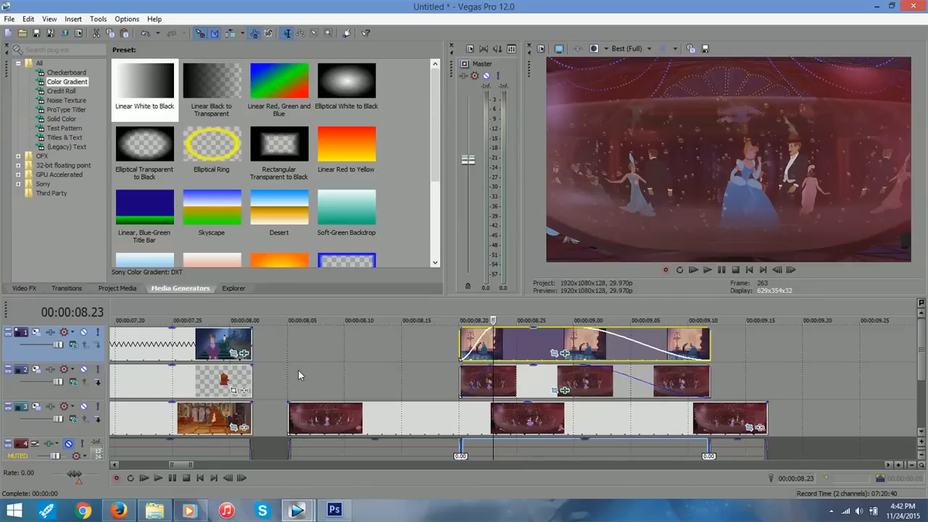
Step: Review the change from the original ballroom dancer to Cinderella again, scrubbing forward to 00:00:08.28
click(298, 371)
drag(298, 344, 435, 344)
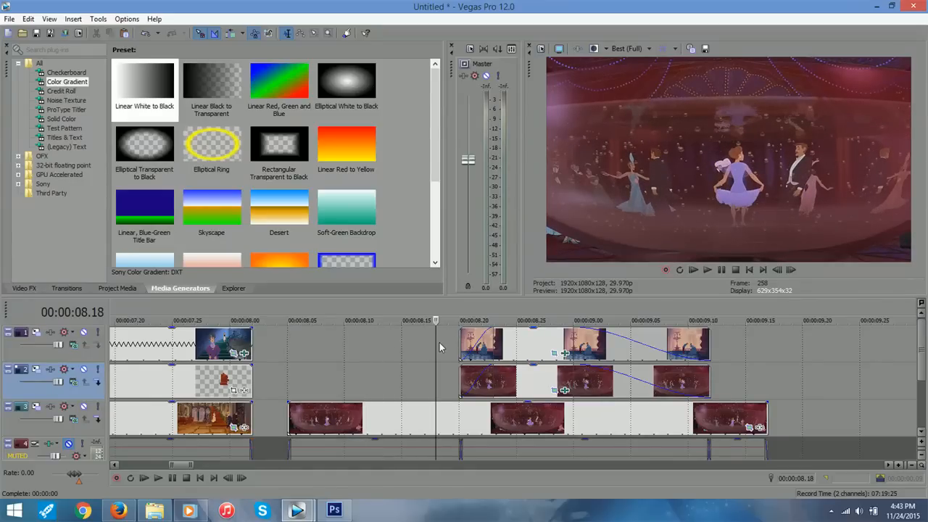
click(446, 346)
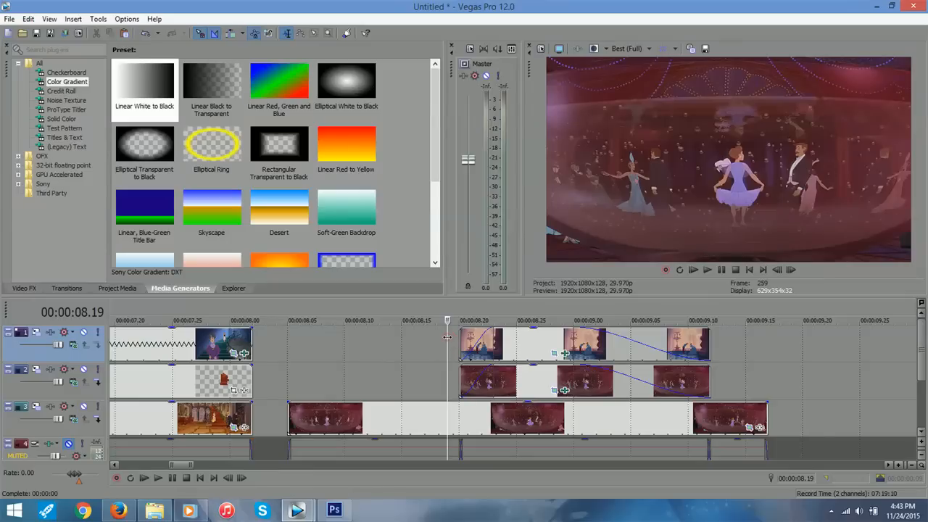
click(483, 338)
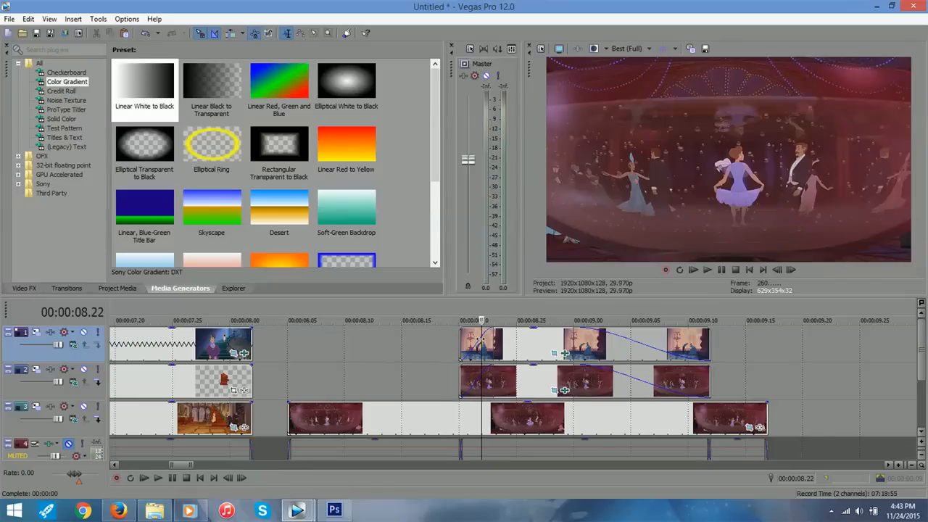
click(493, 339)
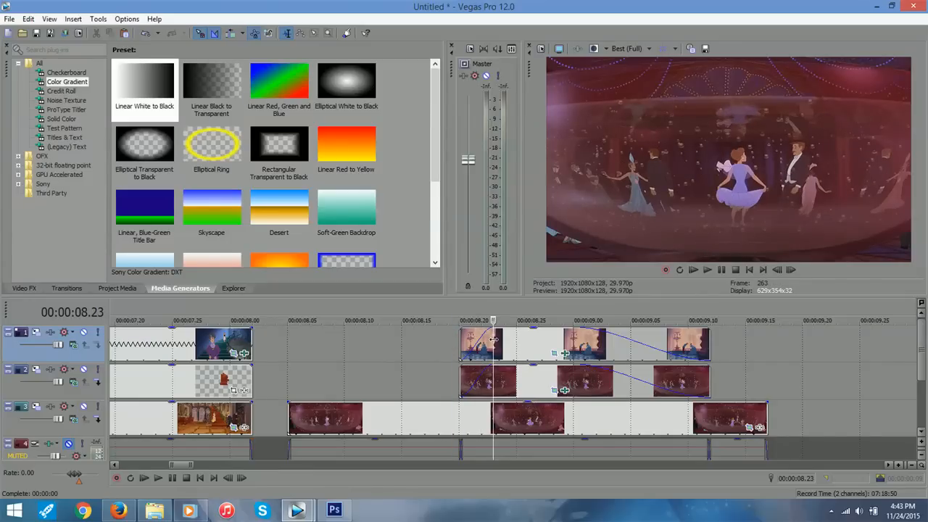
click(505, 339)
drag(505, 340, 551, 339)
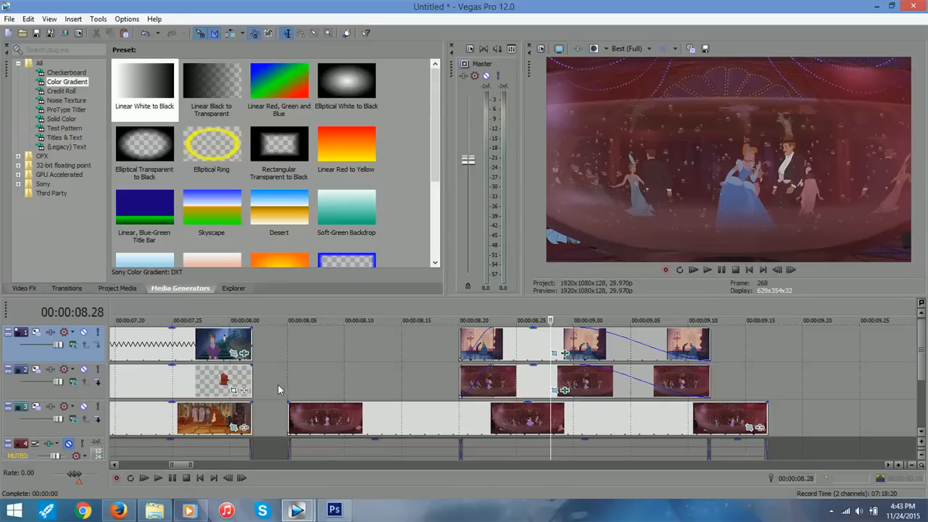
Step: Compare the ballroom footage before and after the overlay clips, ending at 00:00:09.13
click(296, 380)
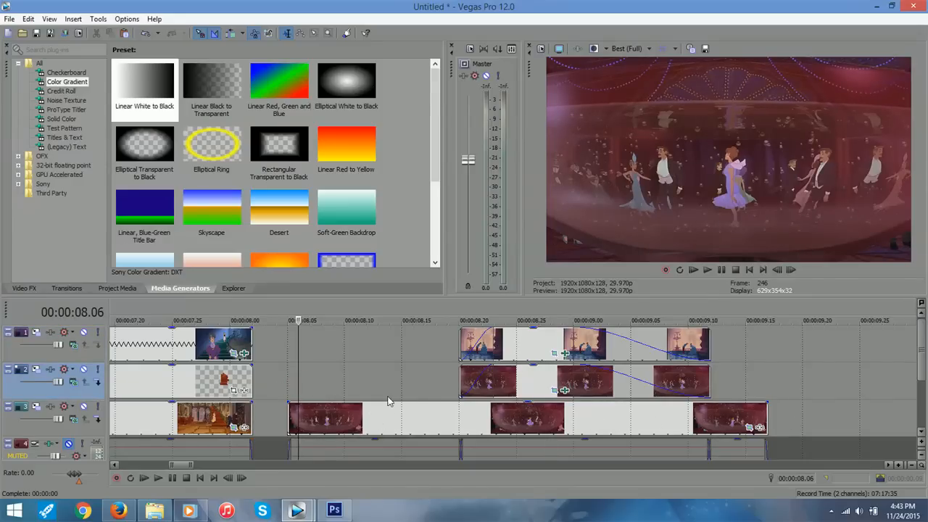
click(417, 362)
click(424, 376)
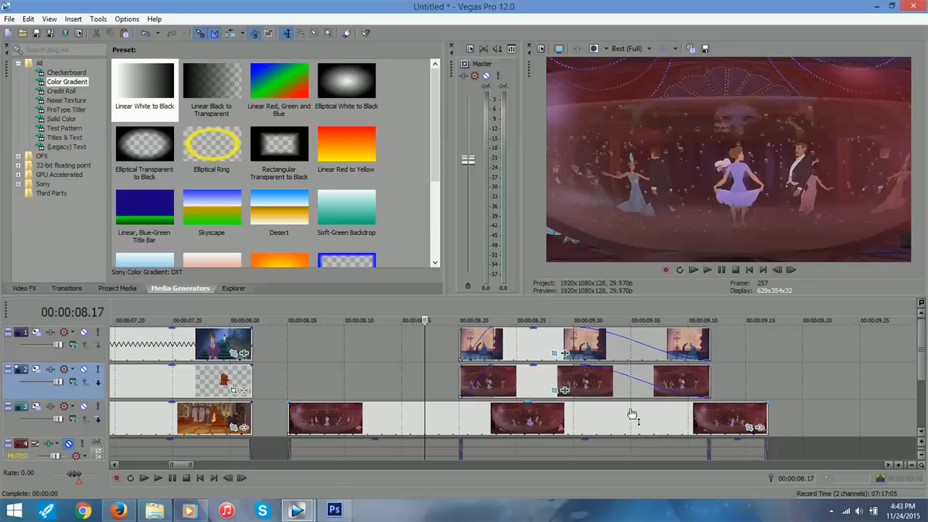
click(717, 370)
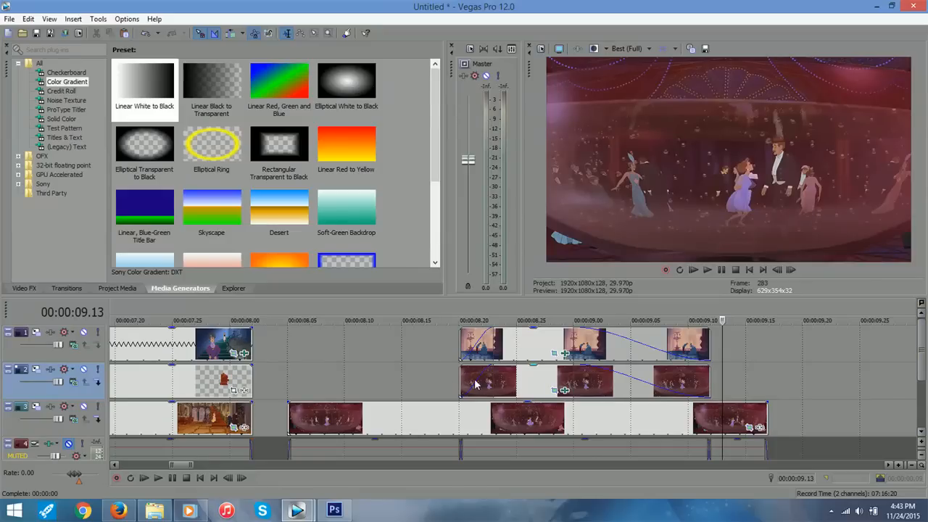
Step: Inspect the Pan/Crop and Cookie Cutter settings of the ballroom patch image on track 2
click(516, 382)
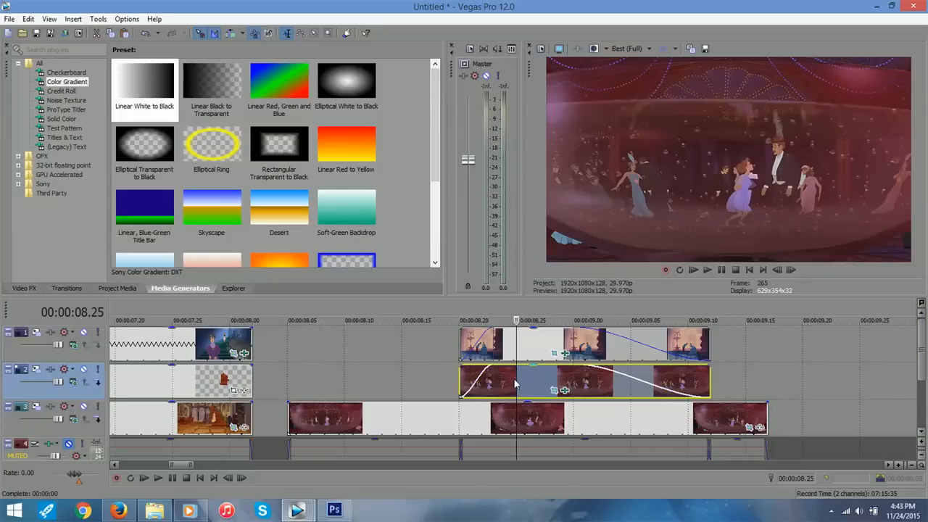
click(562, 390)
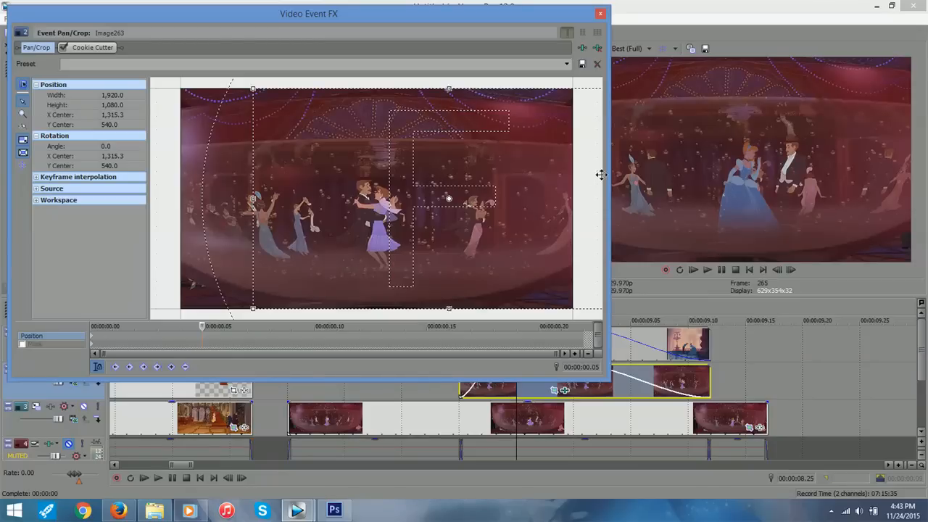
click(600, 13)
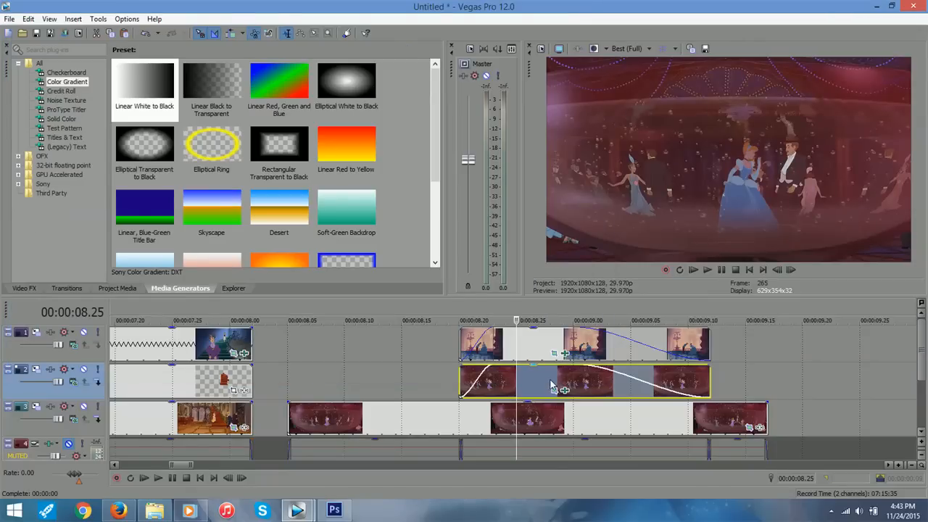
click(565, 390)
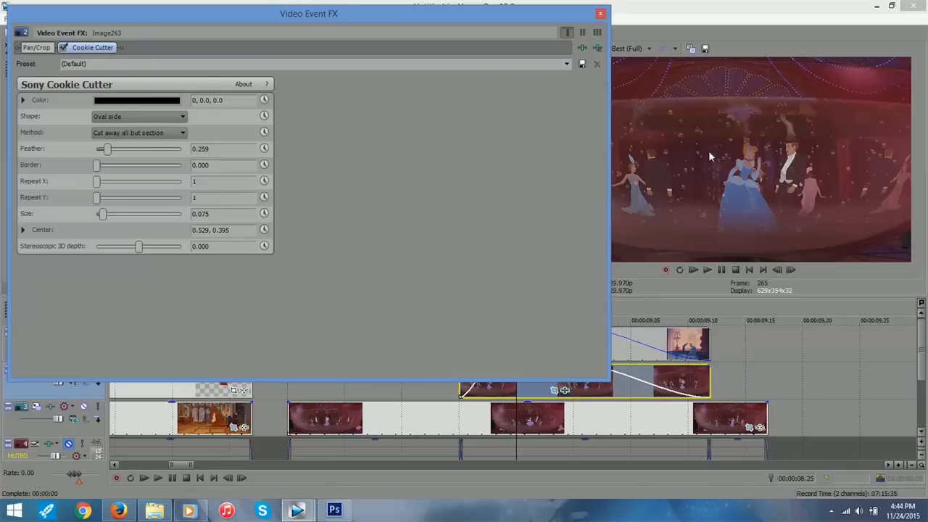
click(600, 13)
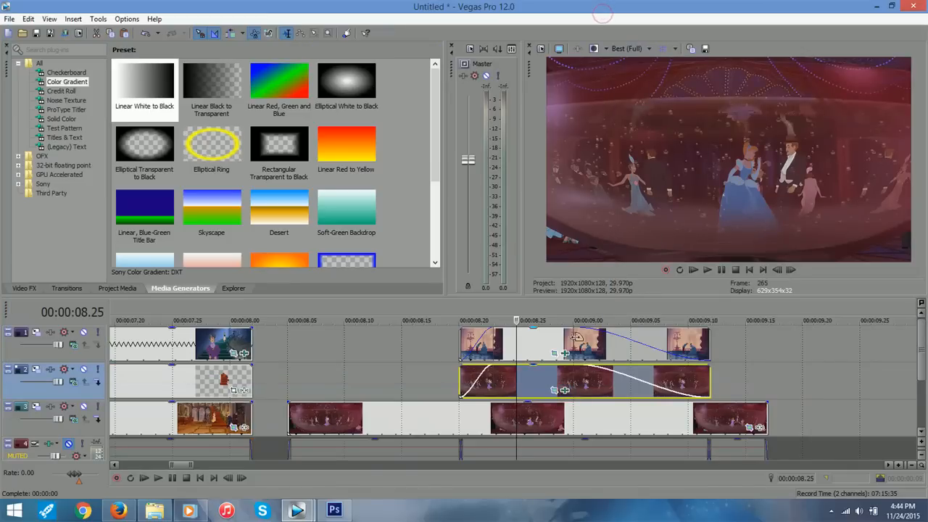
Step: Turn off the Cookie Cutter, Color Corrector, and Brightness and Contrast effects on the Cinderella clip at 00:00:08.23
click(493, 347)
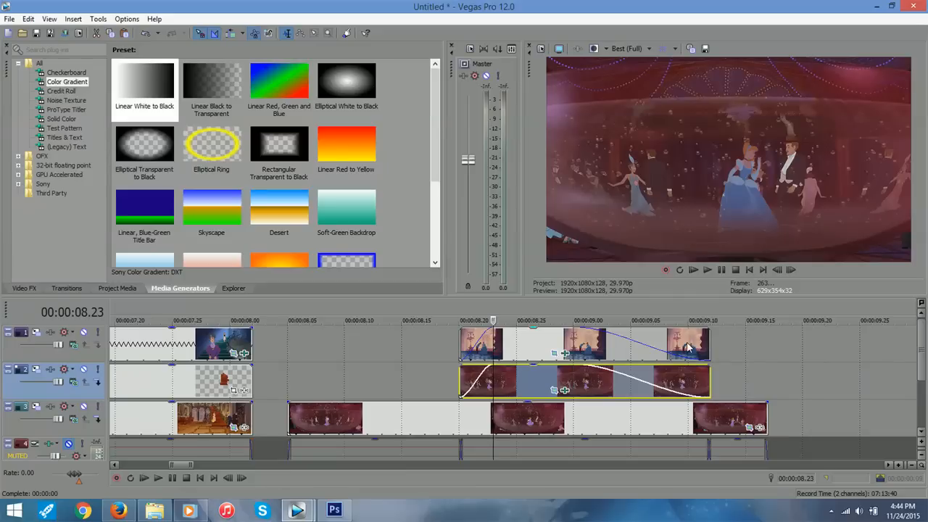
click(562, 353)
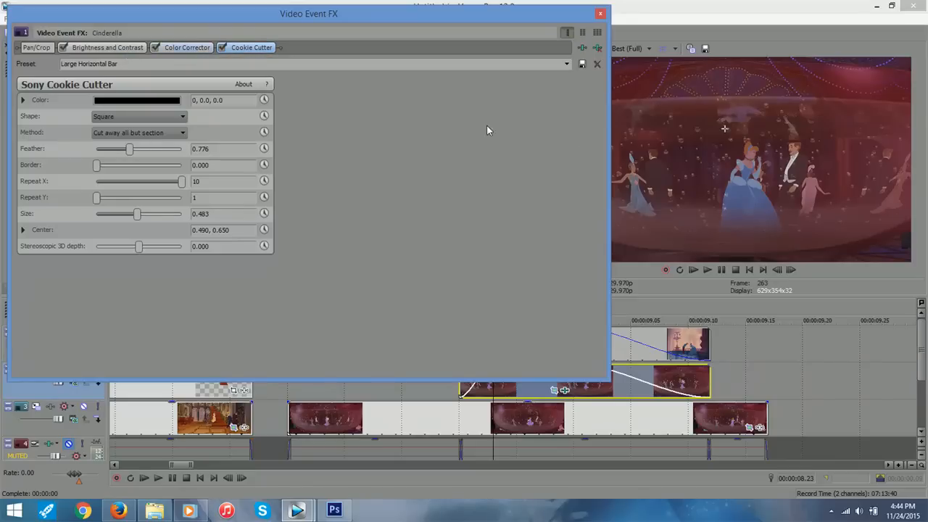
click(221, 48)
click(155, 47)
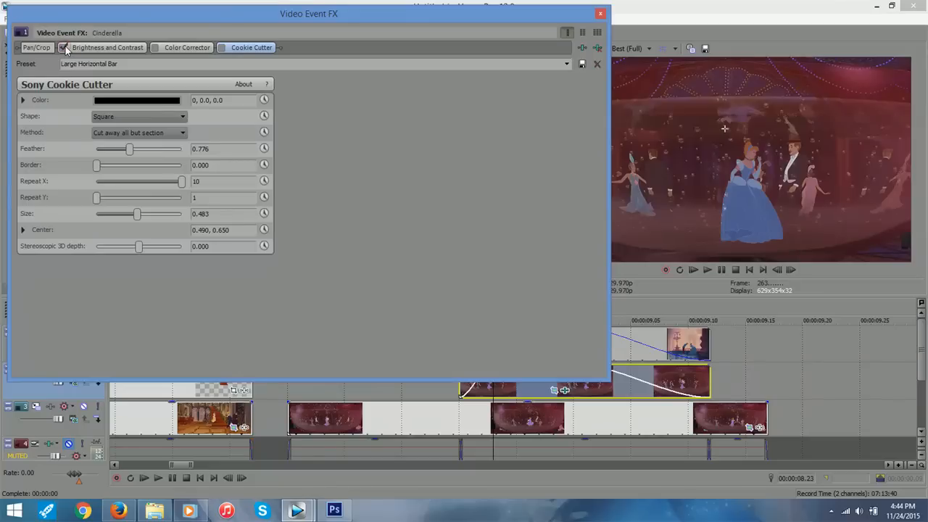
click(114, 48)
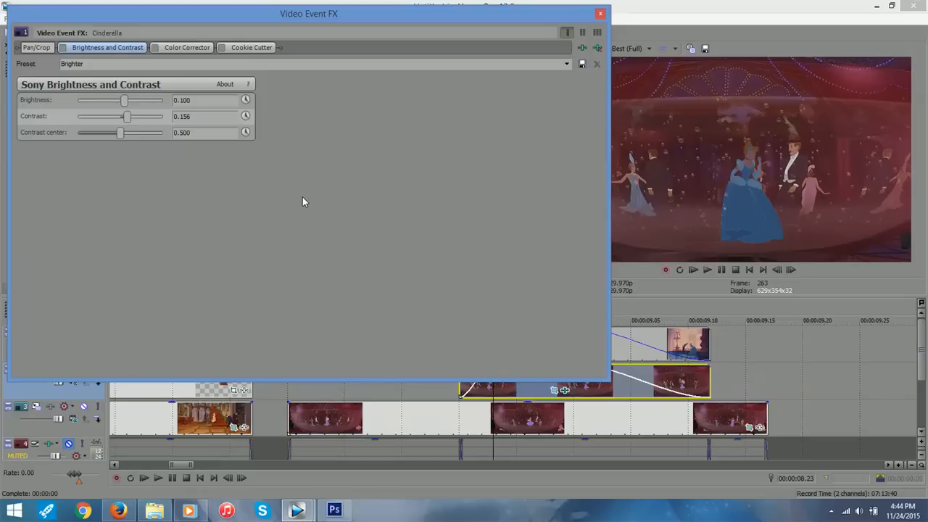
Step: Re-enable the Brightness and Contrast, Color Corrector, and Cookie Cutter effects on the Cinderella clip, checking the color wheels
click(63, 48)
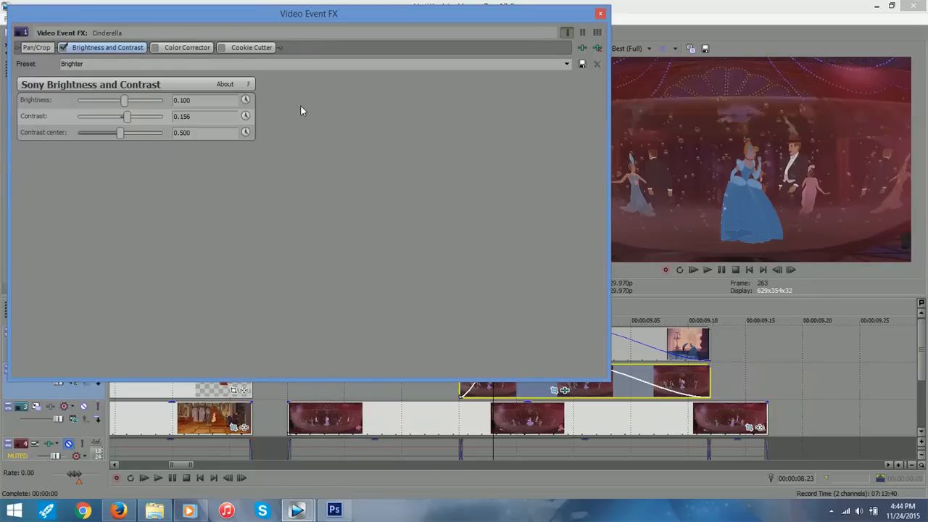
click(174, 47)
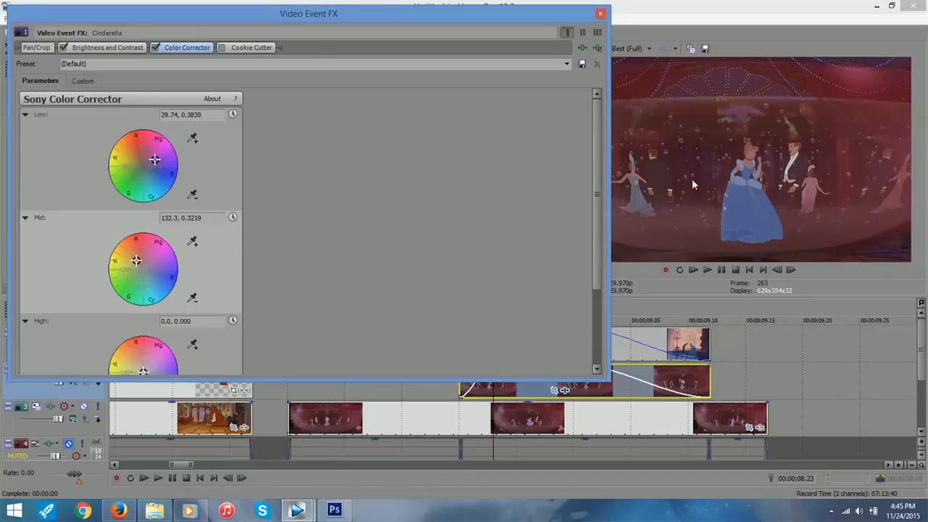
scroll(571, 280, down, 3)
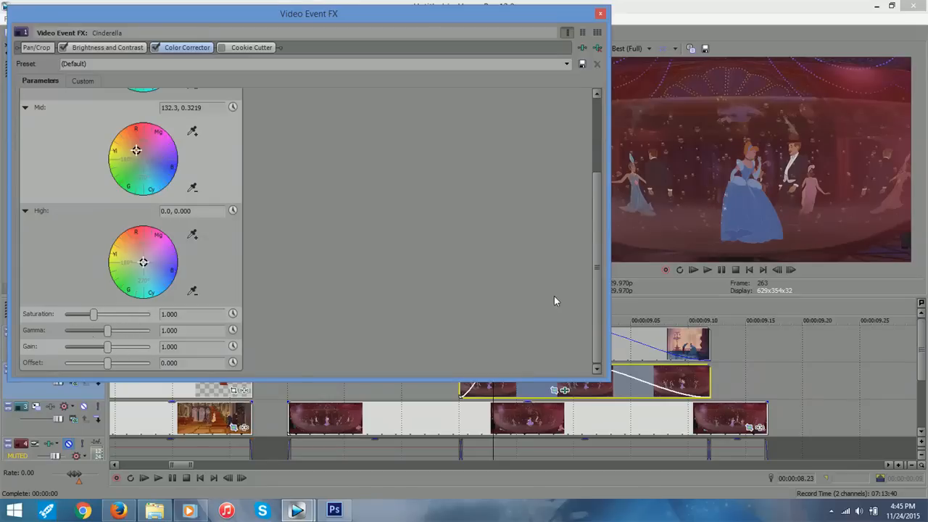
drag(599, 264, 591, 163)
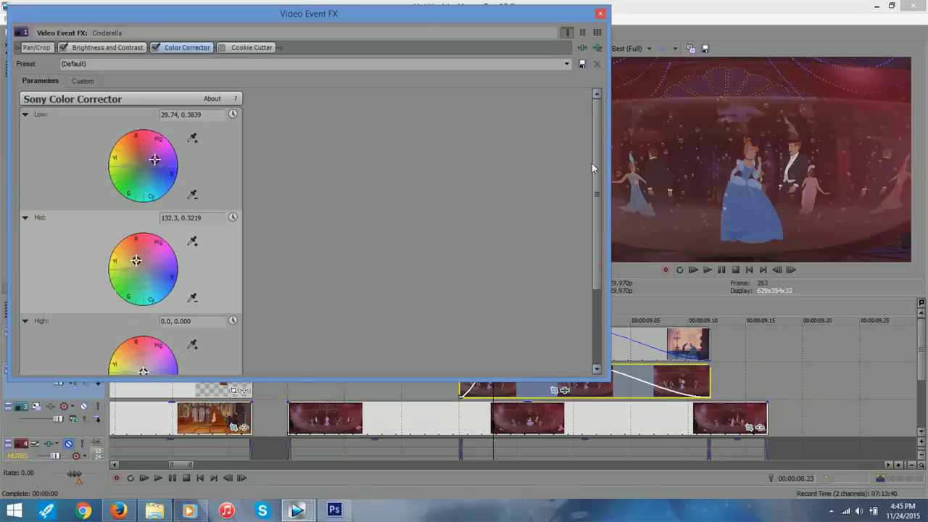
click(257, 48)
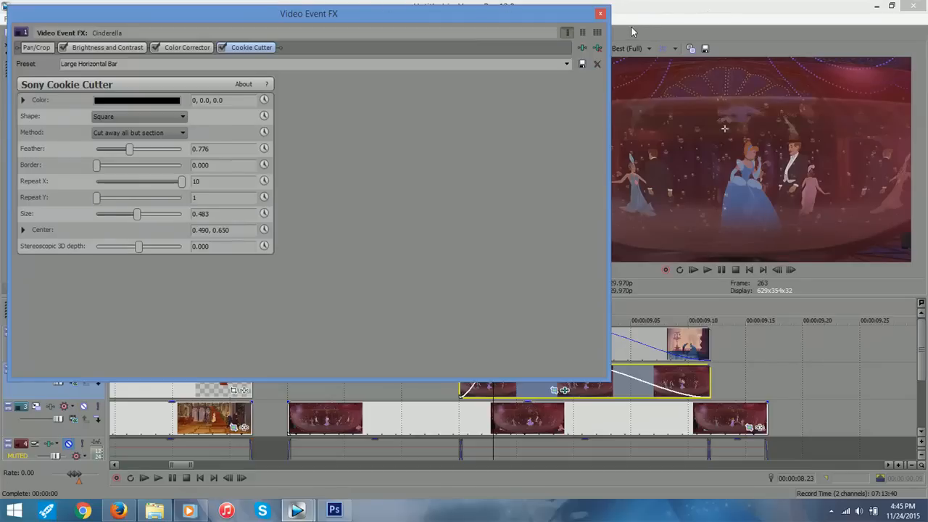
click(600, 13)
Step: Review the blended Cinderella ballroom shot from 00:00:08.24 through to 00:00:09.16
click(507, 352)
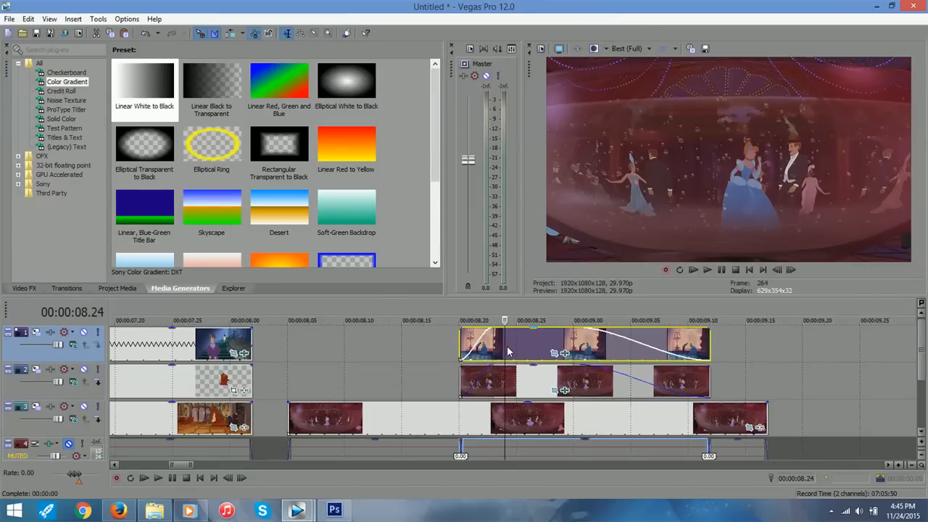
drag(506, 338, 739, 337)
click(754, 336)
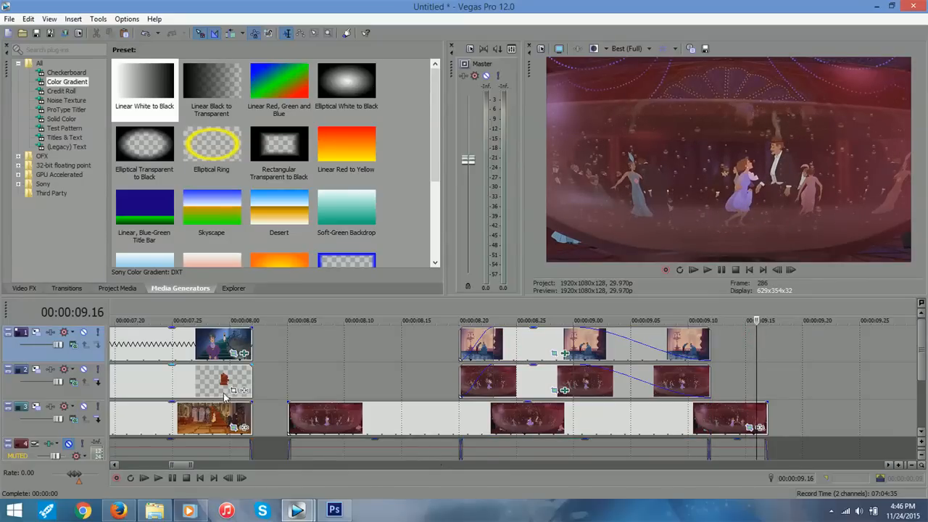
Step: Return to the first clip at 00:00:00.07 and switch to the open Six Degrees Part 6.veg project
drag(169, 466, 111, 468)
click(128, 351)
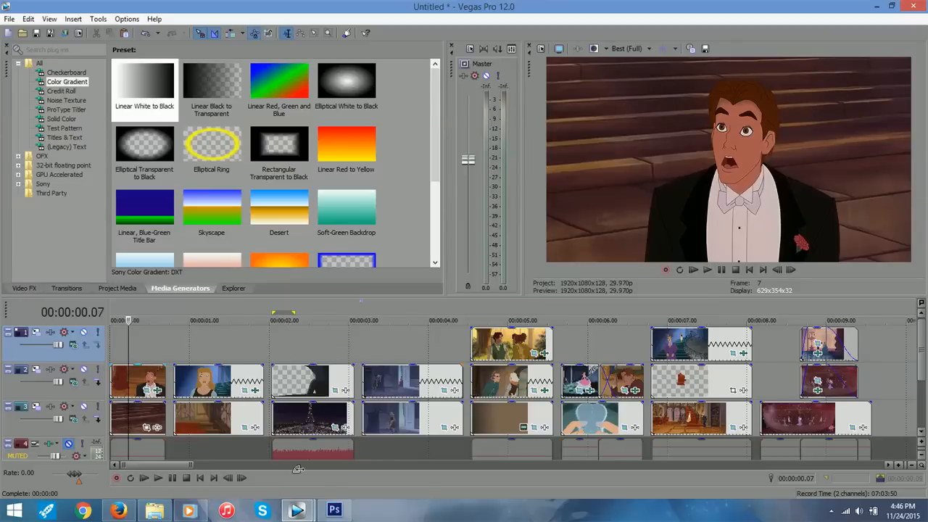
mouse_move(296, 510)
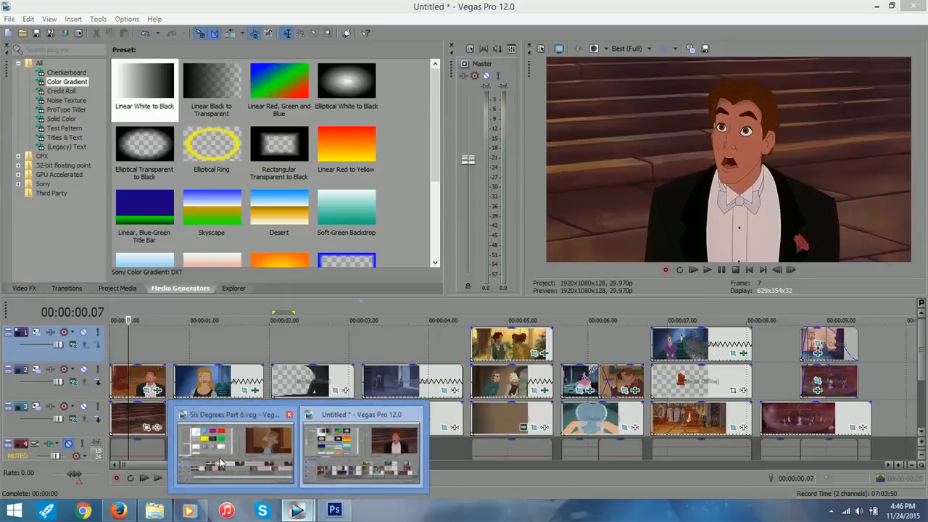
click(221, 463)
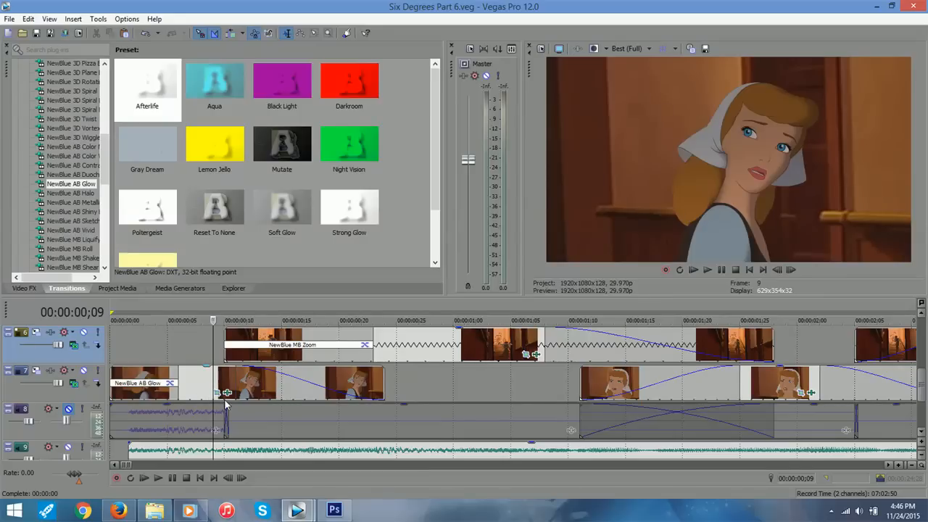
Step: Examine the Gaussian Blur keyframes on the Cindy_Ship_1 clip, previewing frames from 00:00:00;10 to 00:00:00;14
click(226, 394)
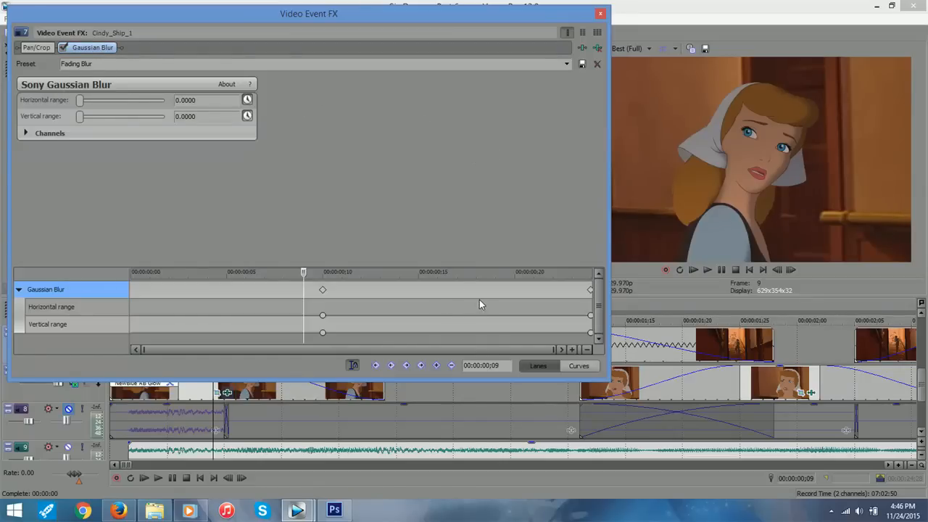
click(323, 290)
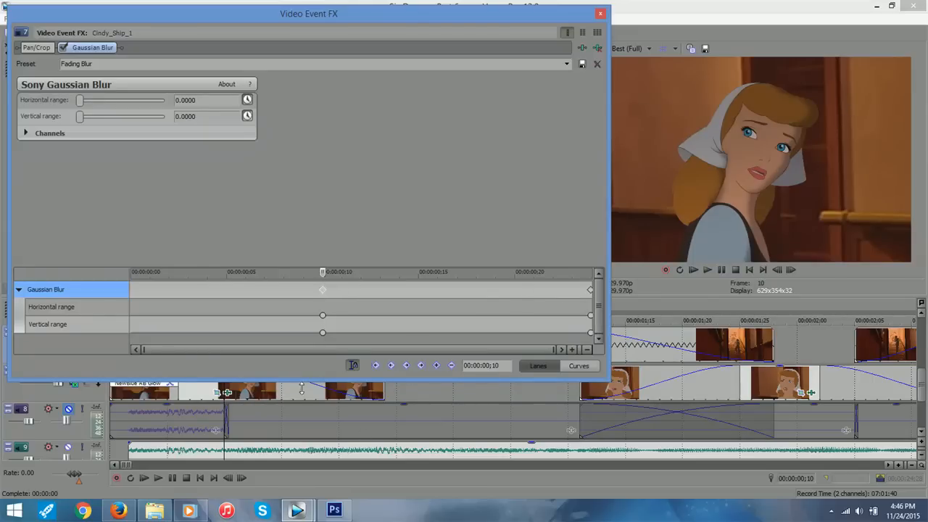
click(247, 394)
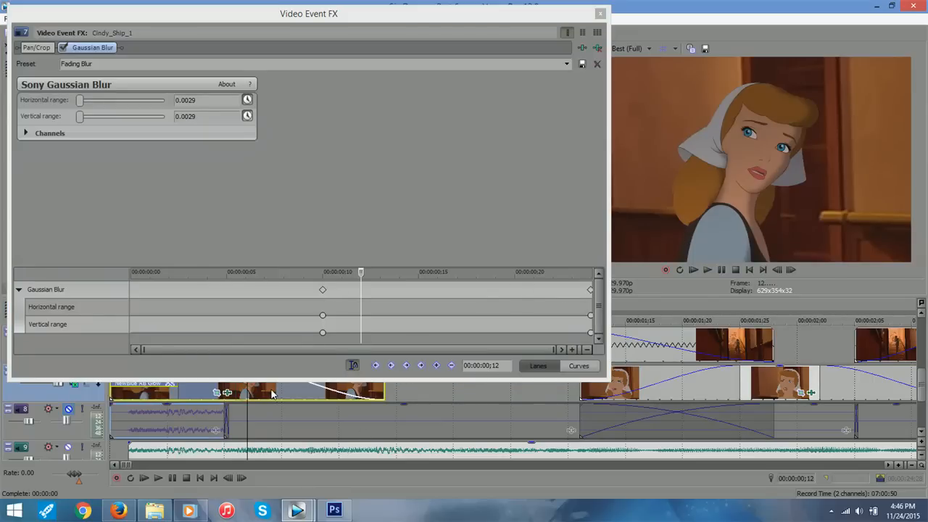
click(270, 393)
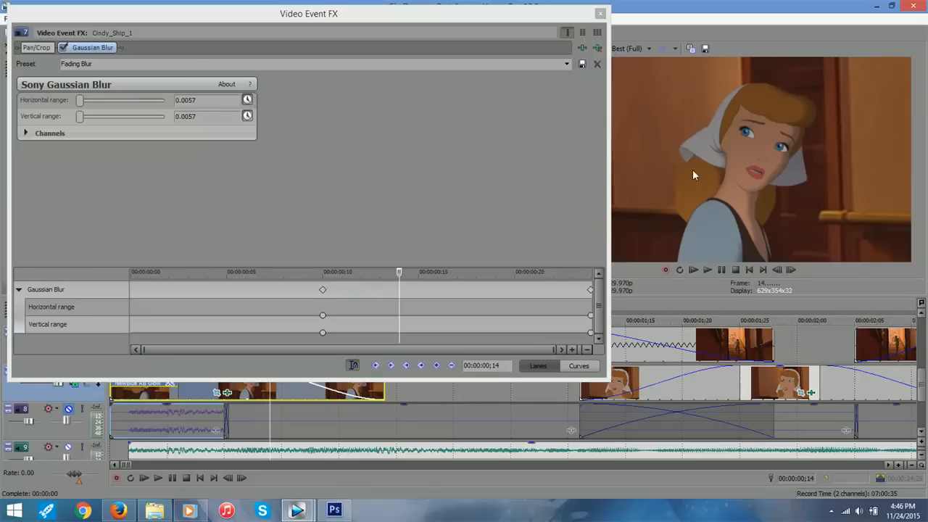
click(600, 13)
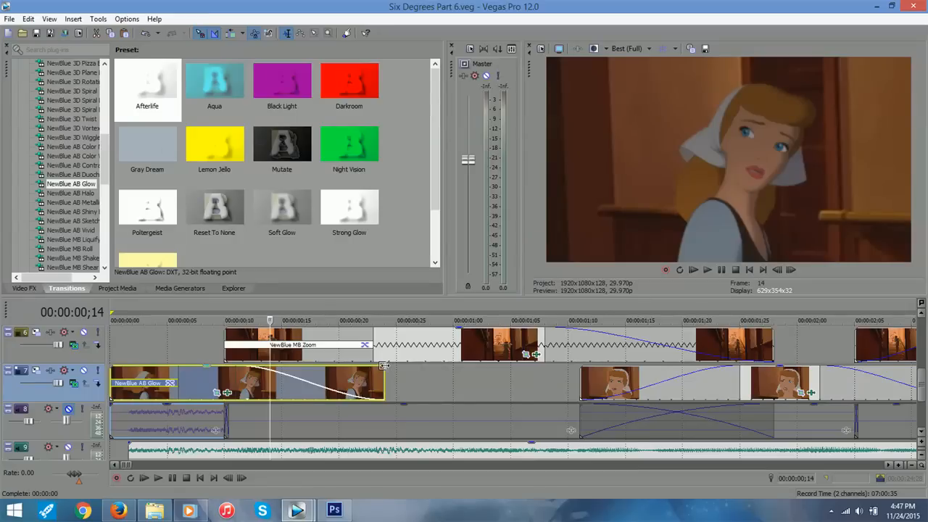
Step: Preview the fade from the Cindy_Ship_1 clip into the Anastasia staircase clip, ending at 00:00:01;02
click(282, 380)
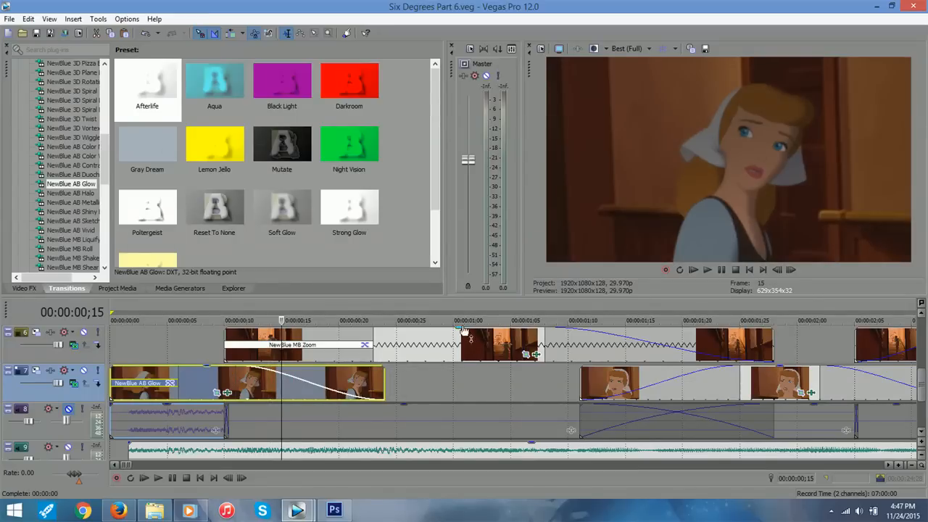
click(414, 347)
click(414, 350)
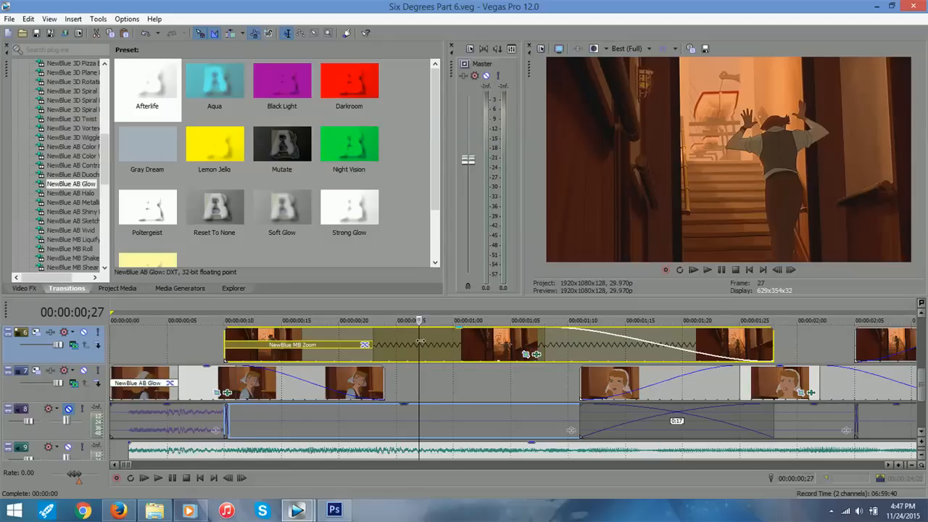
drag(419, 341, 477, 339)
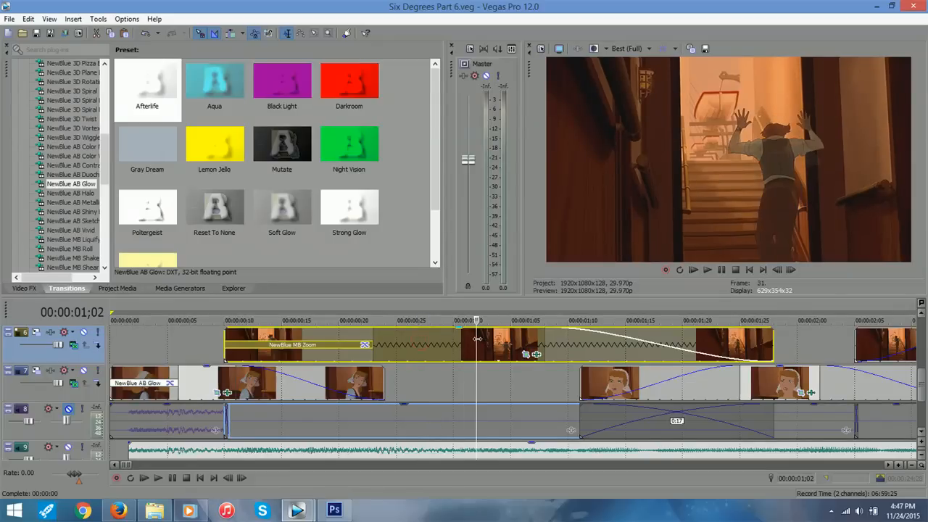
Step: Examine the Anastasia clip's Gaussian Blur progression between its keyframes at 00:00:00;25 and 00:00:01;16
click(537, 355)
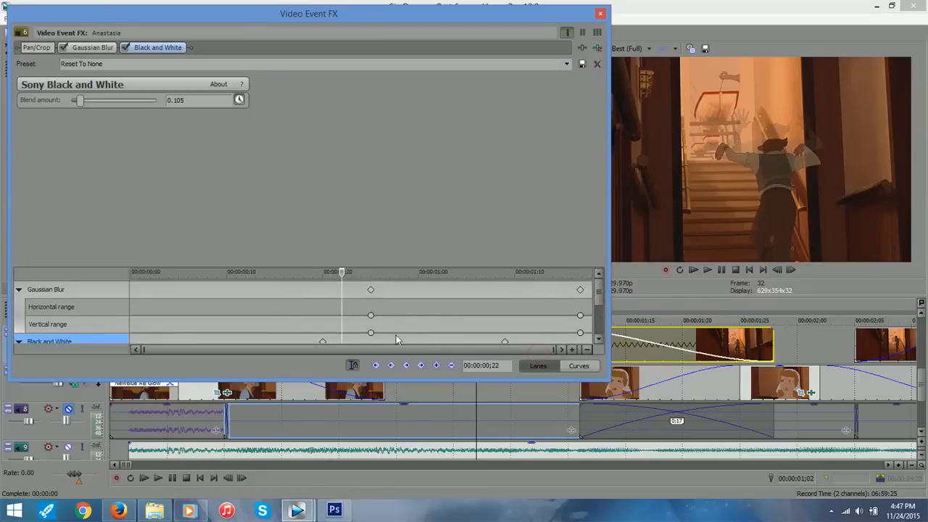
click(372, 290)
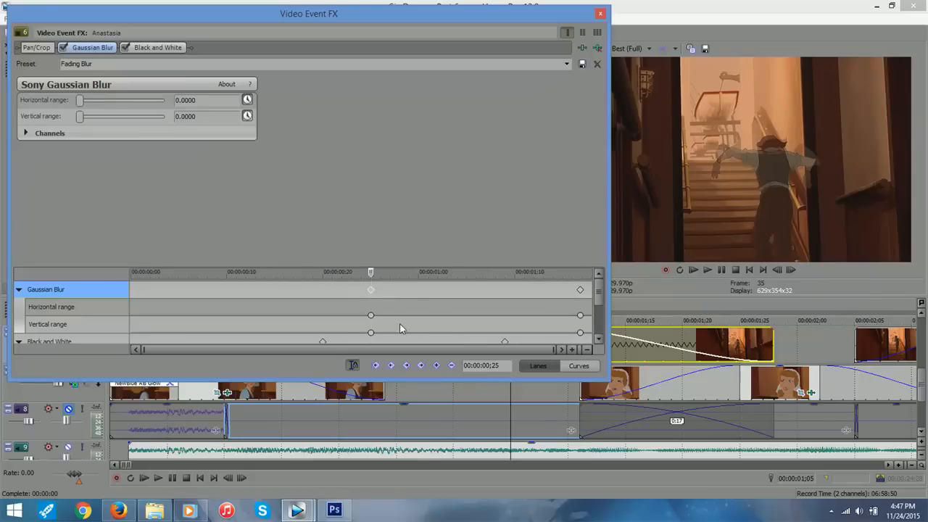
click(406, 290)
click(446, 289)
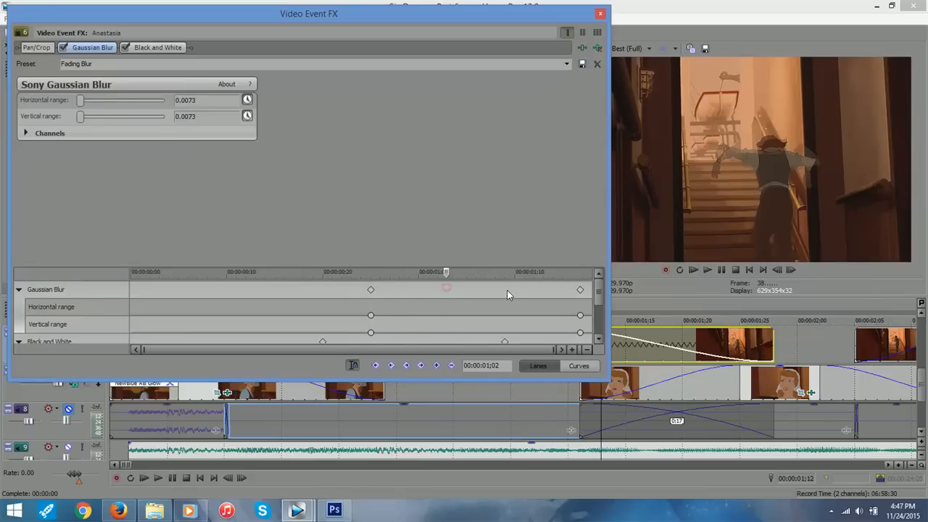
click(508, 290)
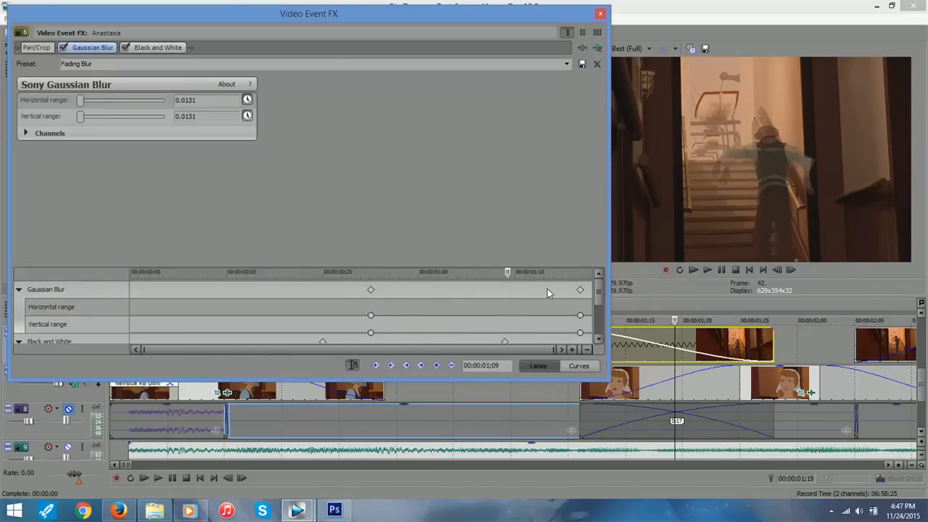
click(579, 289)
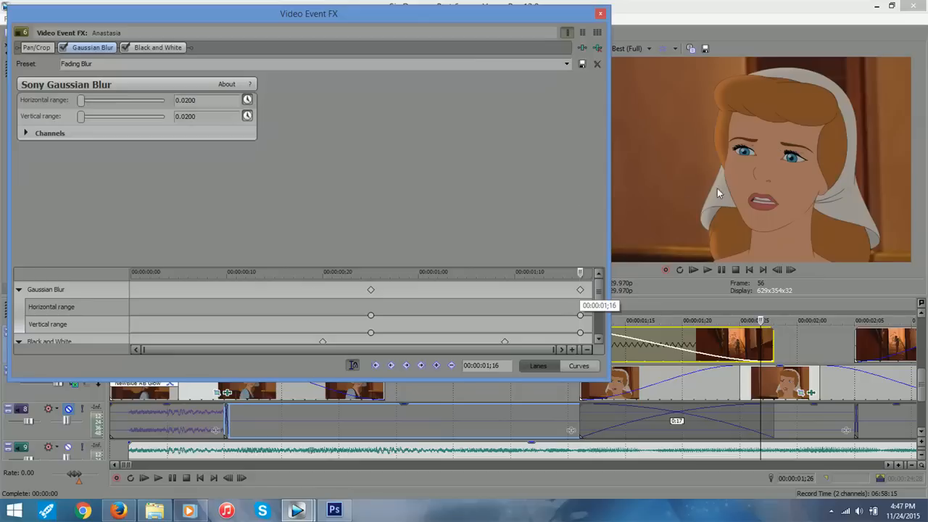
click(580, 290)
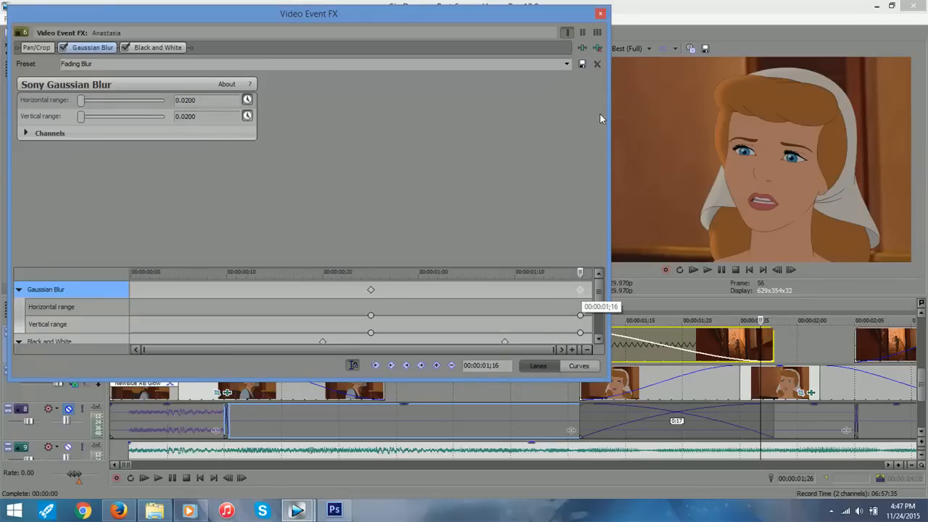
Step: Try a Gaussian Blur keyframe with 0.0200 horizontal and vertical ranges at 00:00:00;19 on the Anastasia clip, and delete it
click(312, 287)
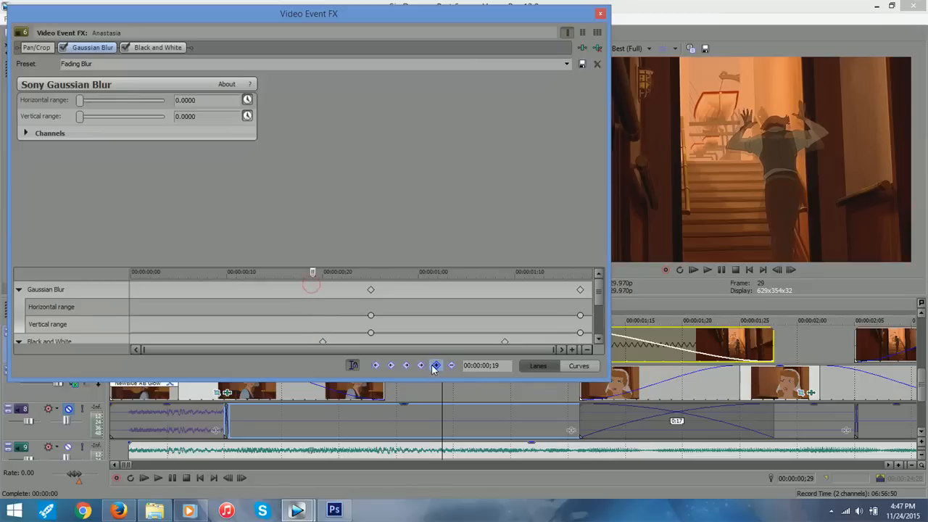
double_click(313, 289)
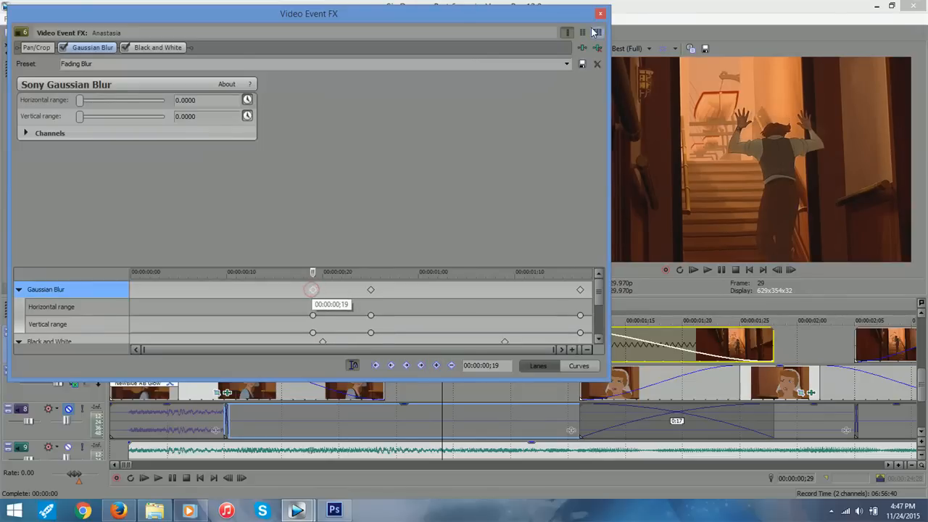
click(567, 63)
click(555, 121)
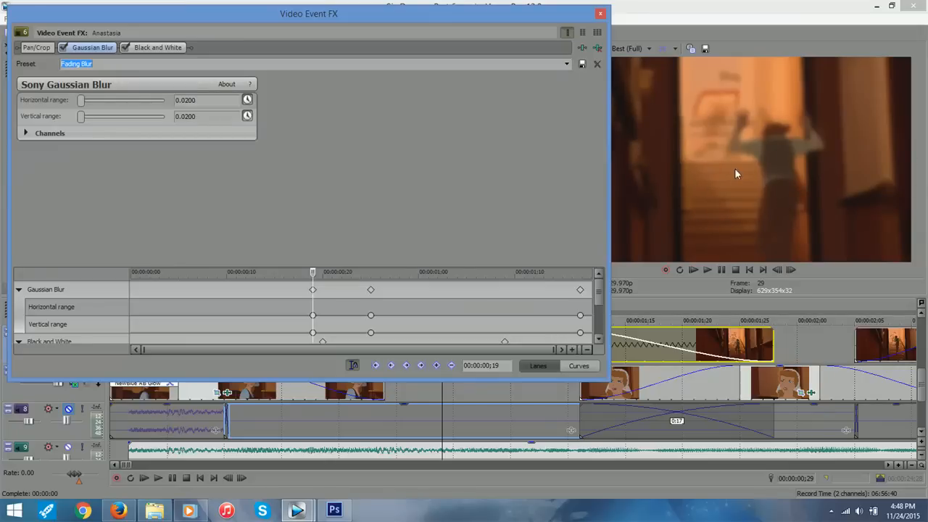
click(312, 290)
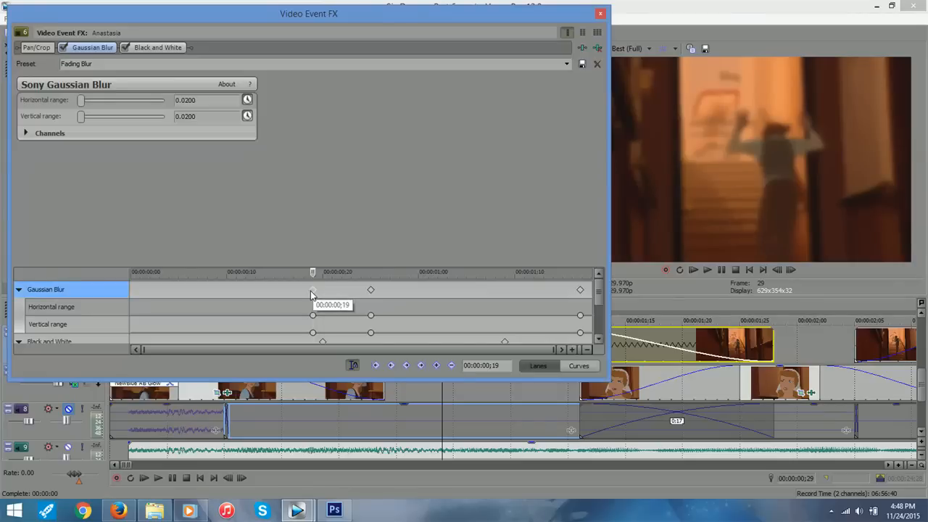
click(450, 366)
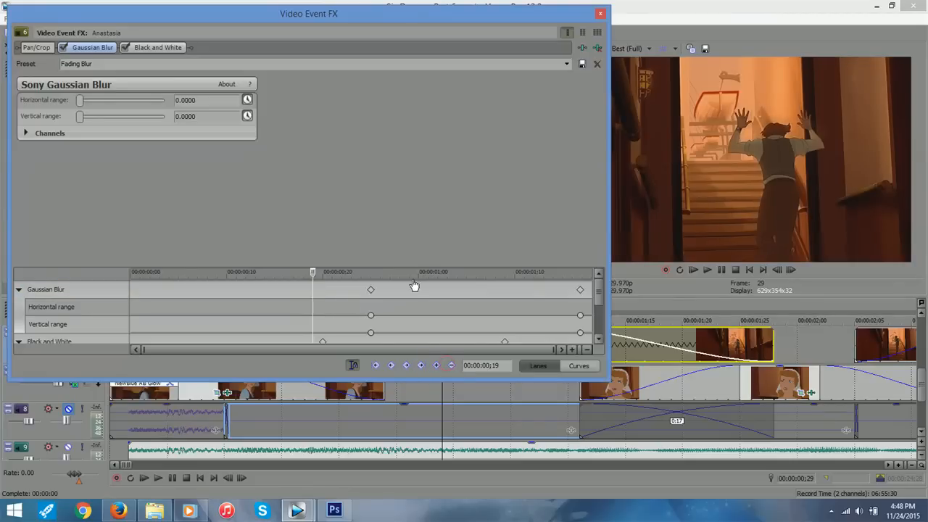
Step: Check the Anastasia clip's blur keyframe at 00:00:00;25 and preview its fade-out up to 00:00:01;21
click(370, 290)
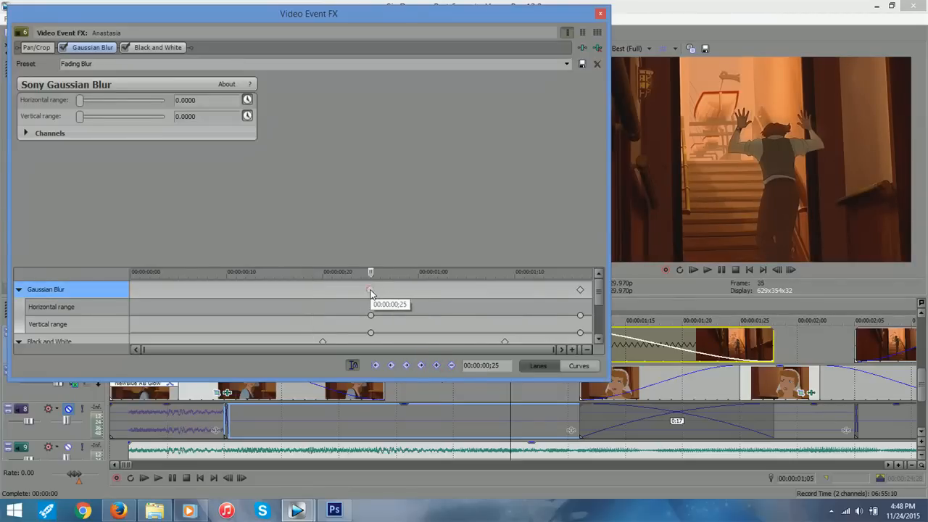
click(602, 12)
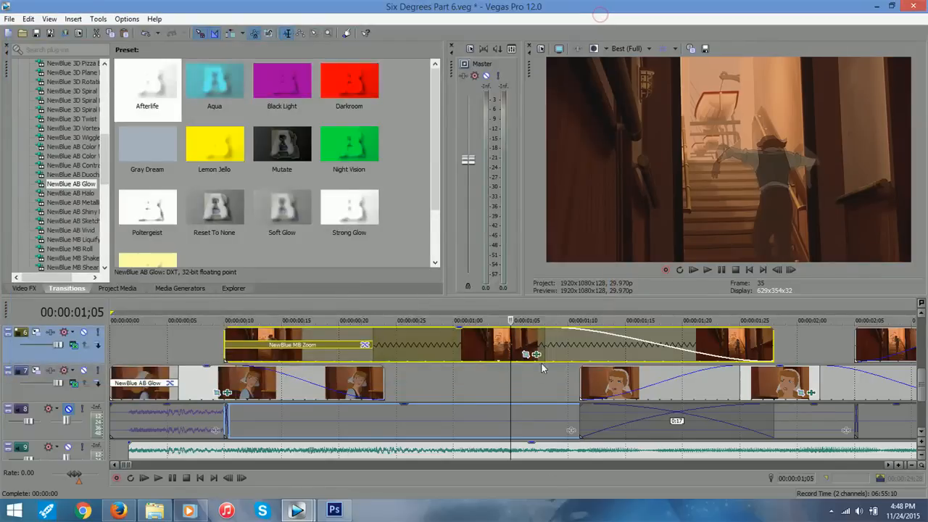
drag(510, 339, 694, 335)
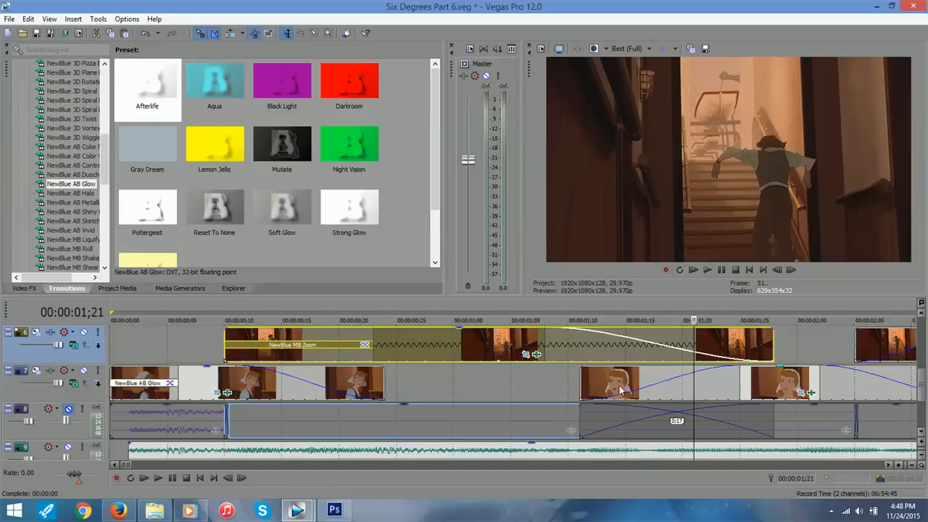
Step: Check the Cindy_Cabin_4 clip's Gaussian Blur keyframes at 00:00:00;00, 00:00:00;15 and 00:00:00;23
click(762, 388)
click(811, 391)
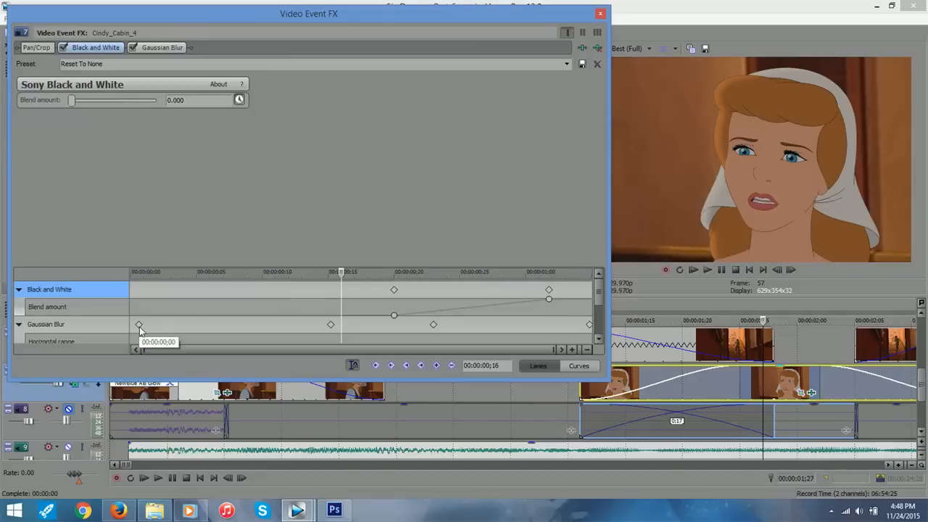
click(139, 326)
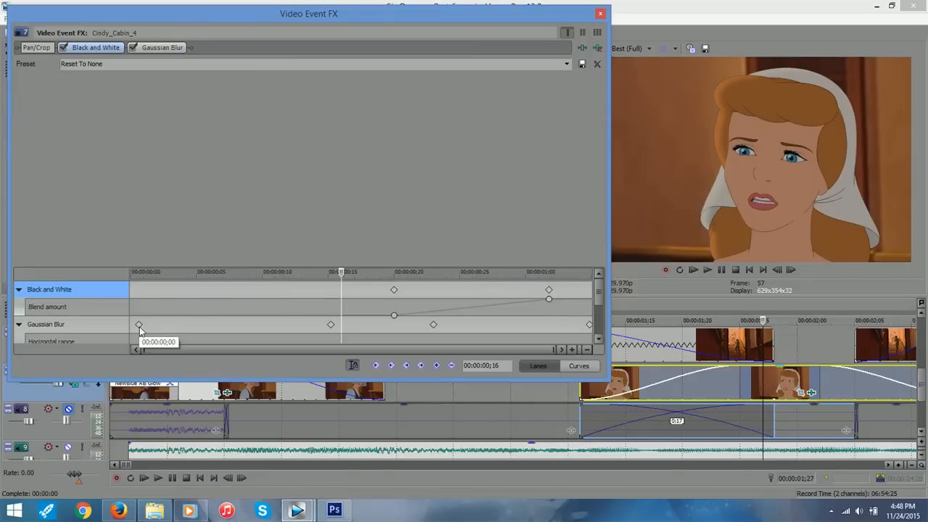
click(331, 325)
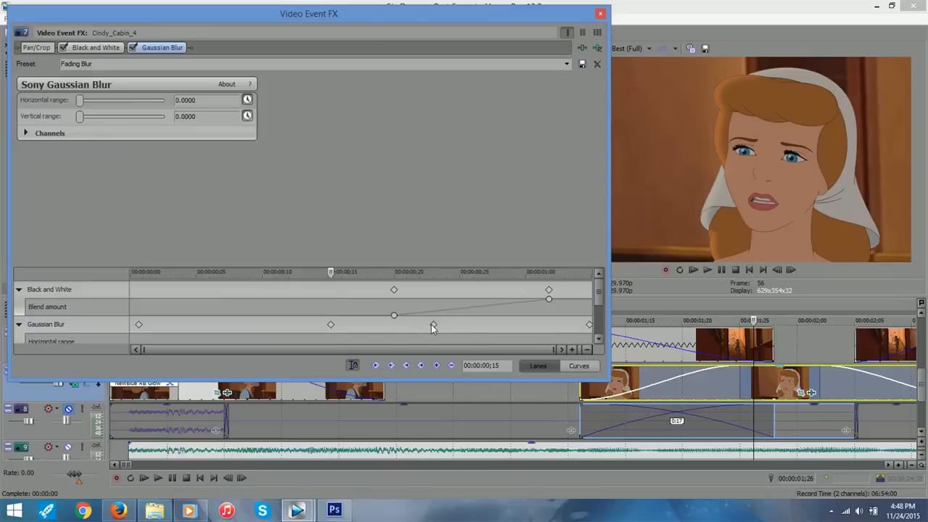
click(432, 326)
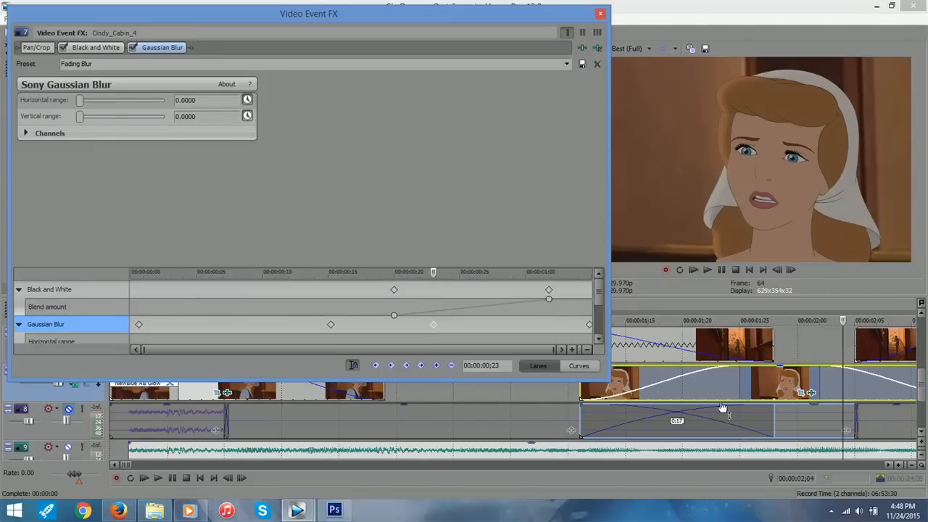
click(911, 465)
click(911, 465)
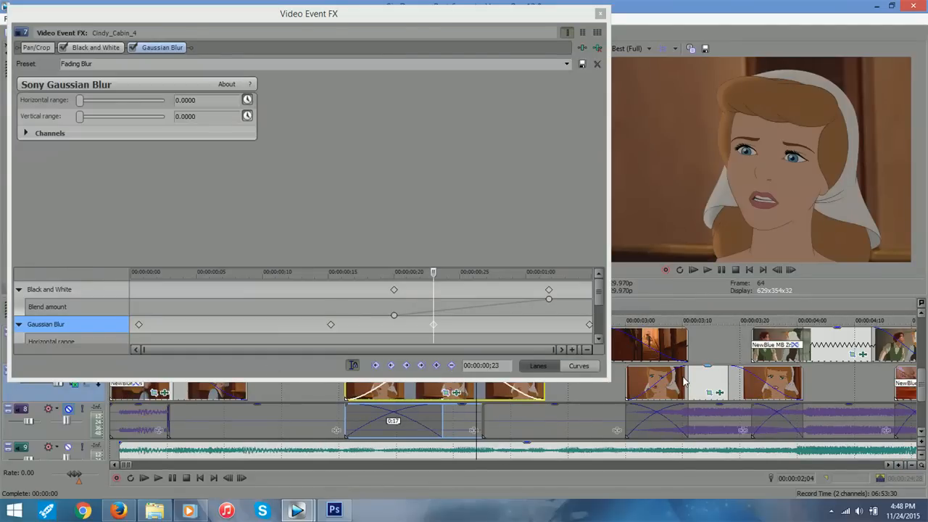
Step: Check the Cindy_Cabin_4 clip's Black and White keyframes at 00:00:00;20 and 00:00:01;01, and close its effects window
click(394, 289)
click(394, 290)
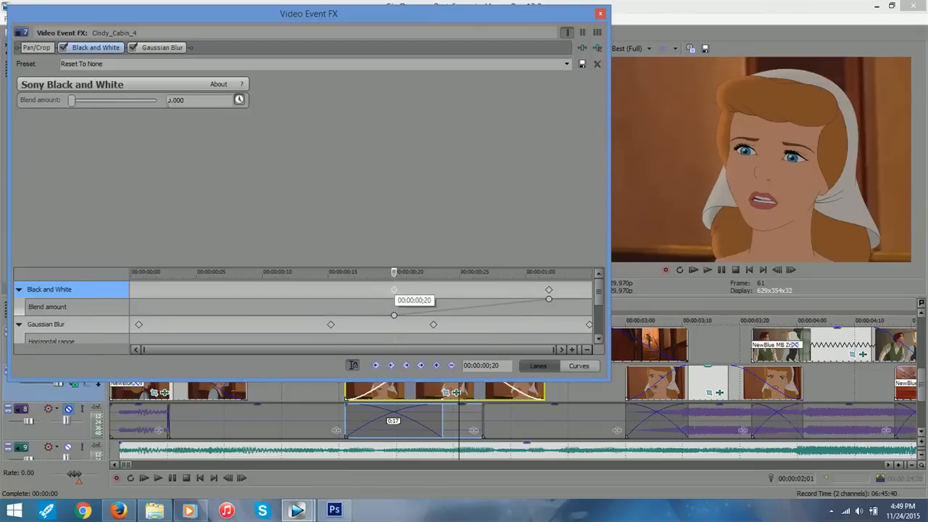
click(548, 291)
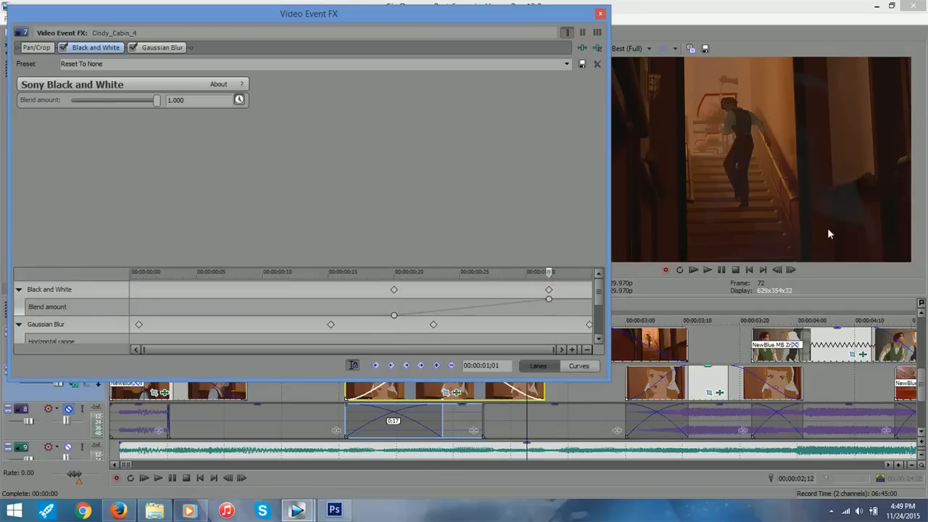
click(601, 13)
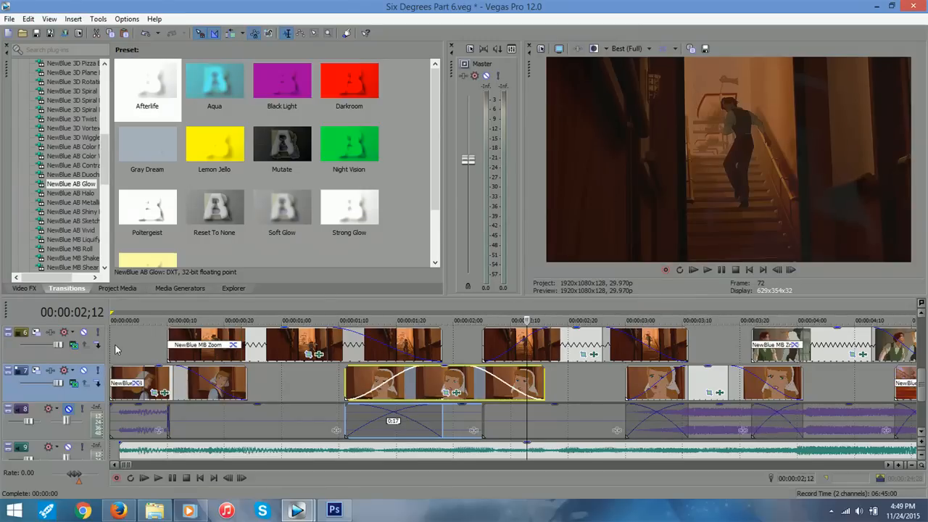
Step: Try Source Alpha as the compositing mode of track 6, and return it to Lighten
click(74, 346)
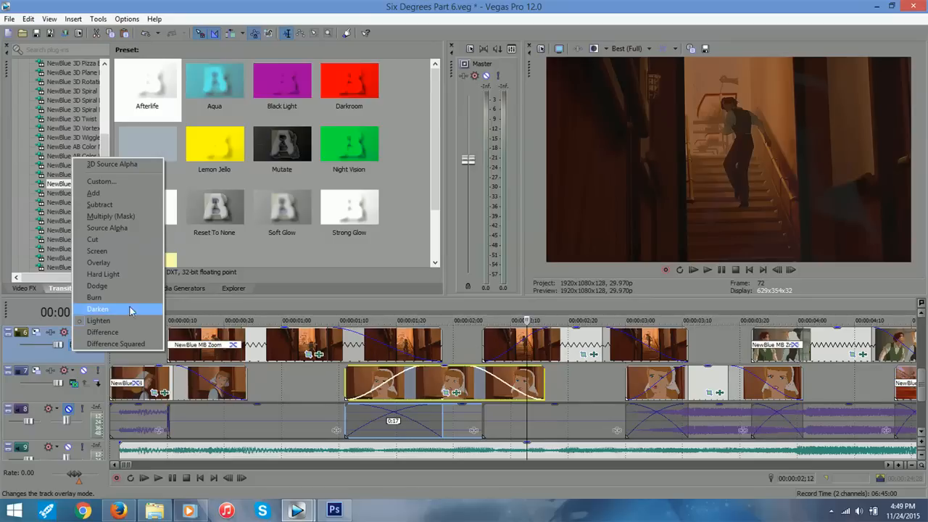
click(120, 228)
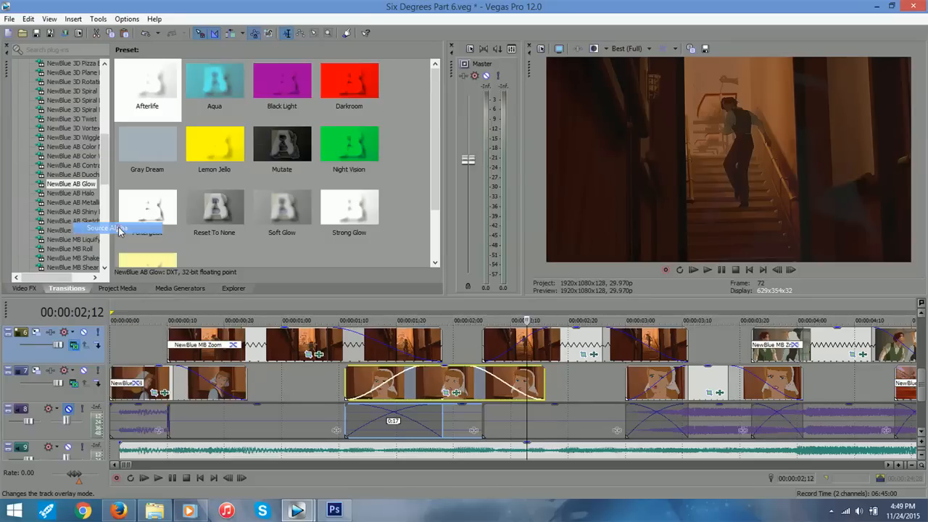
click(81, 345)
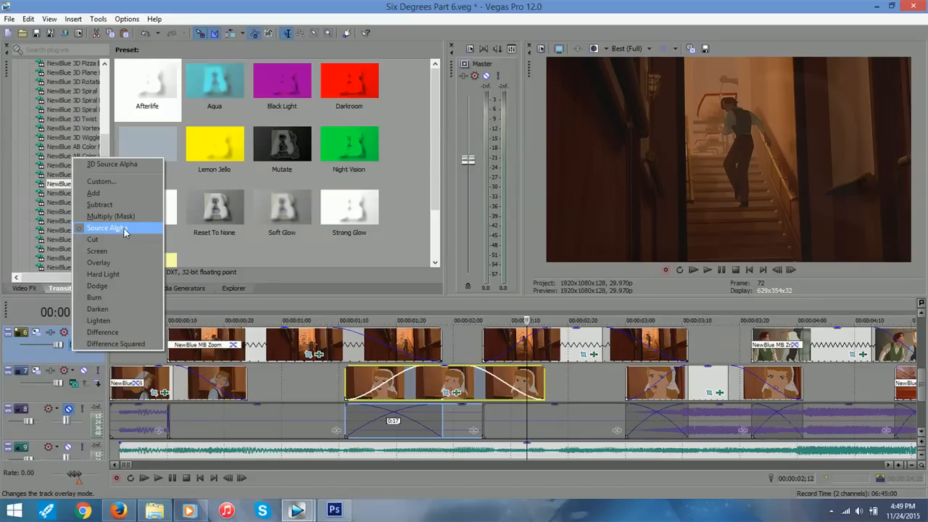
click(106, 332)
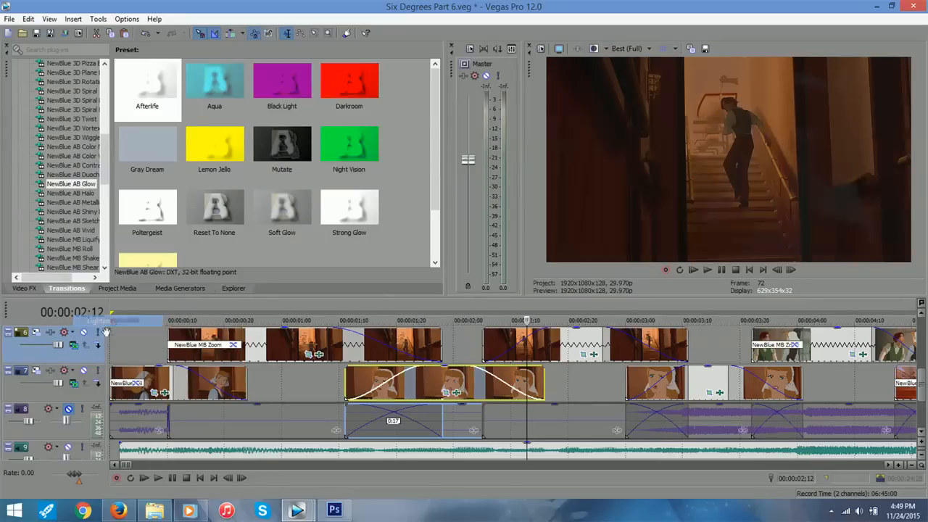
click(72, 346)
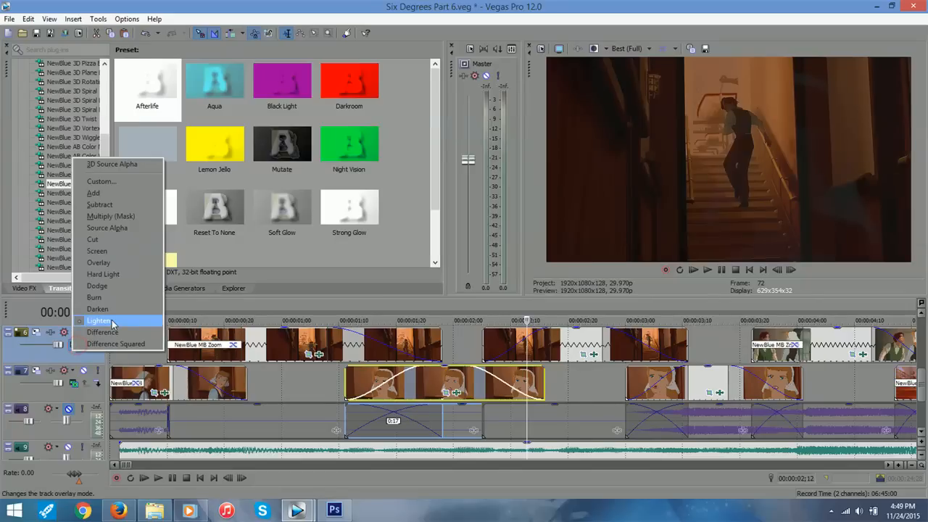
click(111, 321)
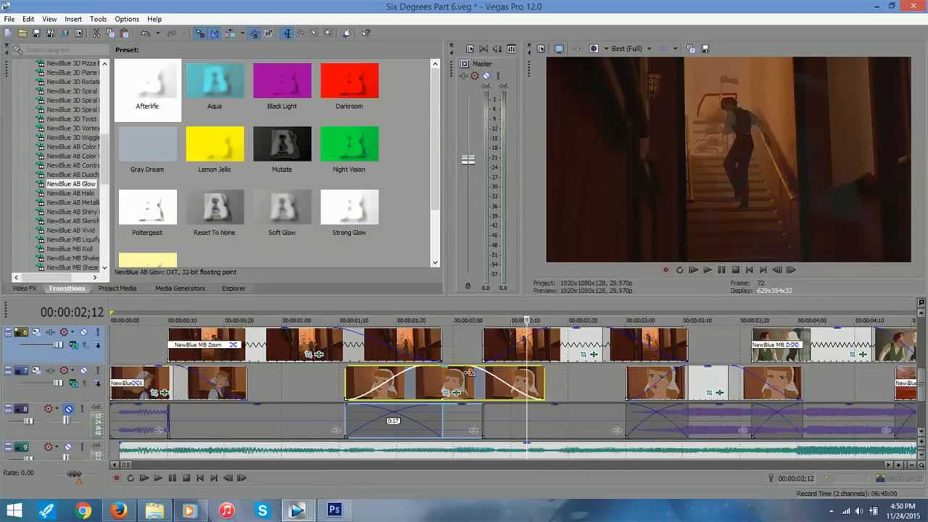
Step: Try removing the Cindy_Cabin_4 clip's fade-out, and restore the fade over its end
drag(455, 372, 553, 371)
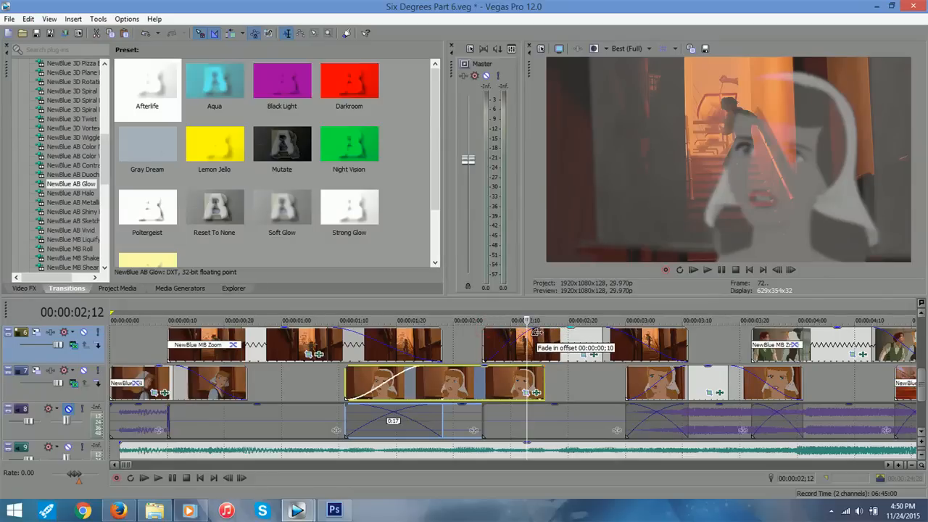
drag(542, 368, 462, 372)
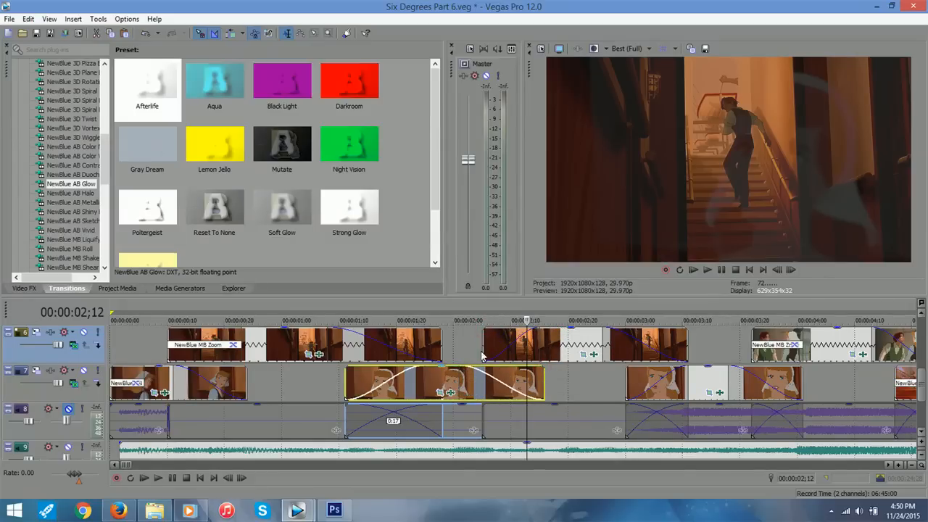
Step: Preview the fade from the second staircase clip into the following Cinderella close-up, from 00:00:02;17 to 00:00:03;11
click(552, 337)
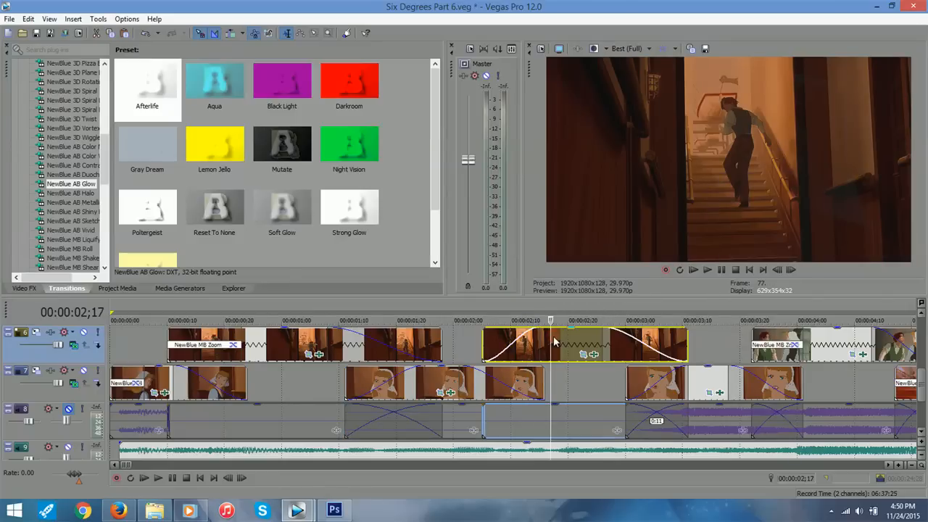
drag(552, 337, 654, 337)
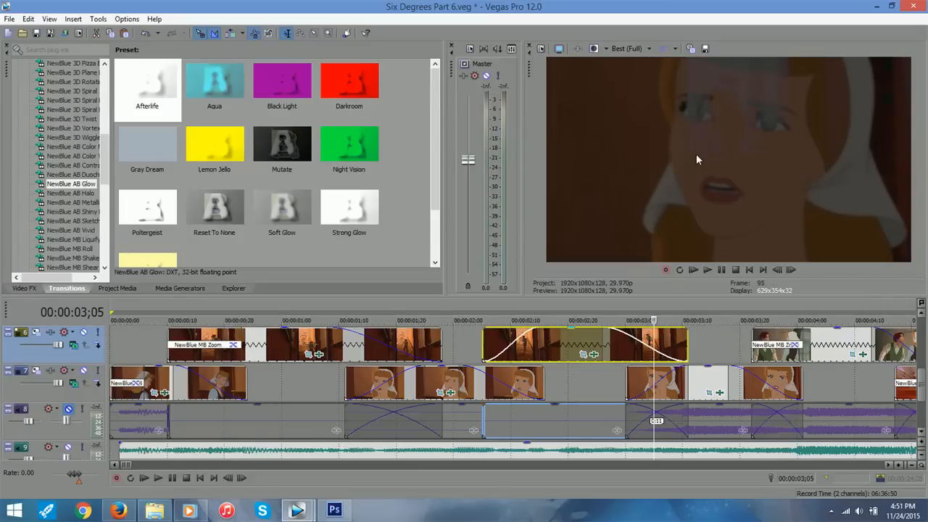
click(642, 350)
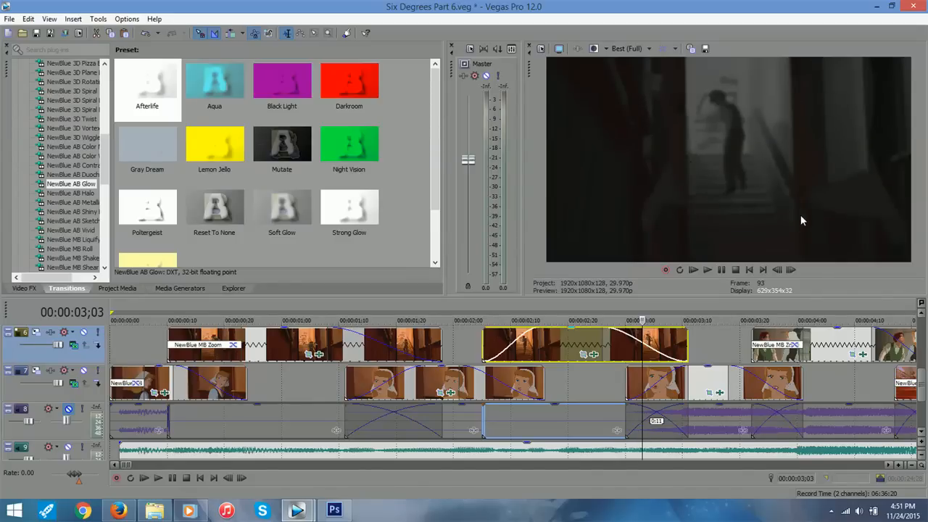
click(659, 355)
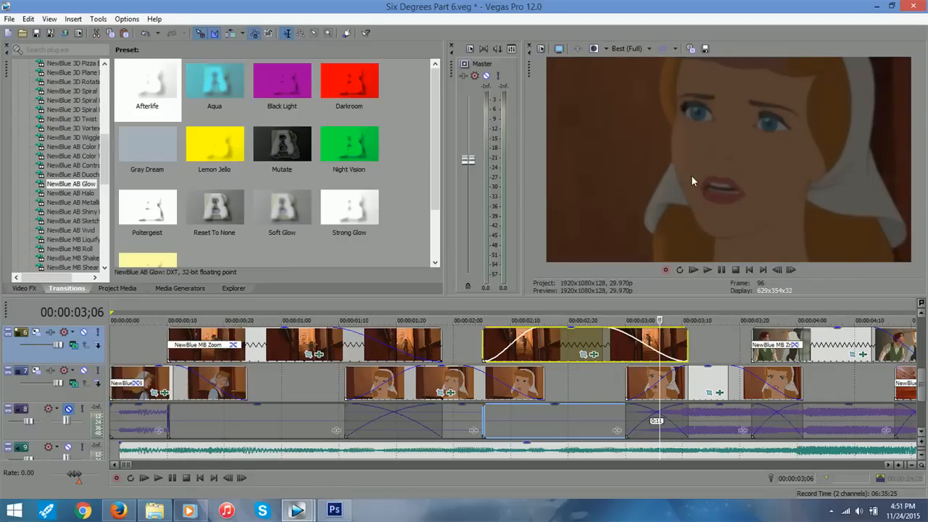
click(686, 350)
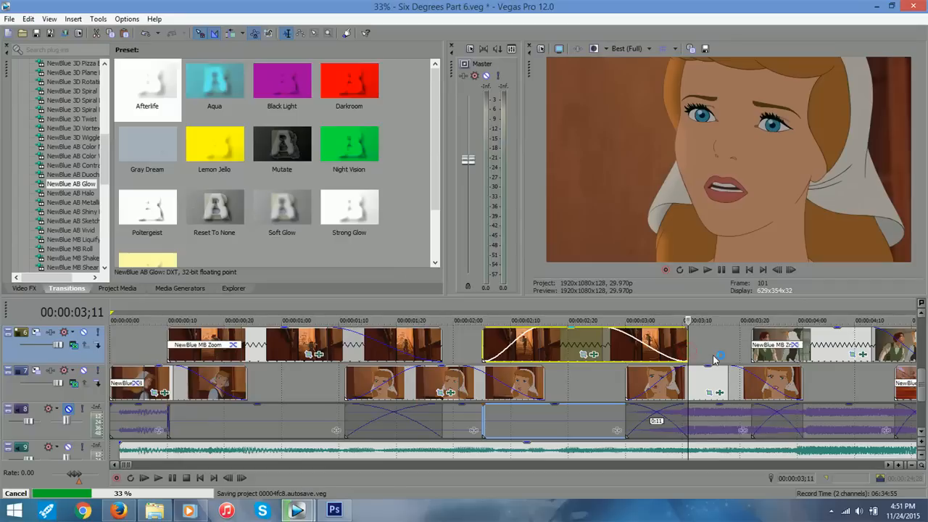
Step: Examine the last Cinderella close-up frame by frame on track 7, ending at 00:00:03;27 in its fade-out
click(715, 350)
click(723, 351)
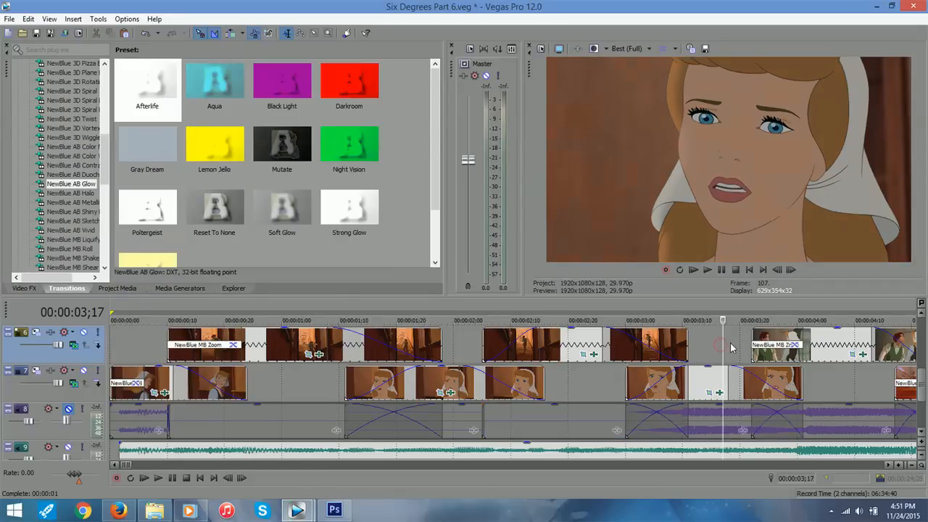
click(729, 351)
click(740, 346)
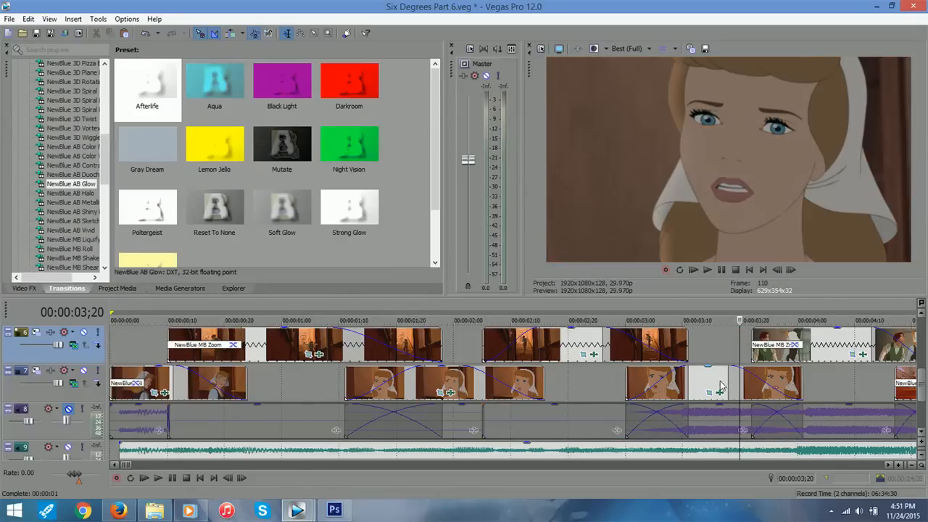
click(712, 339)
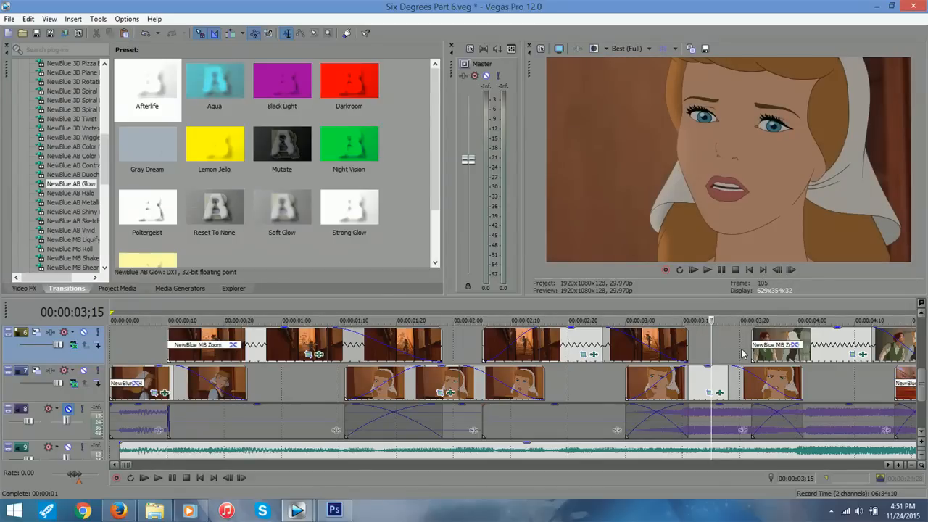
click(734, 353)
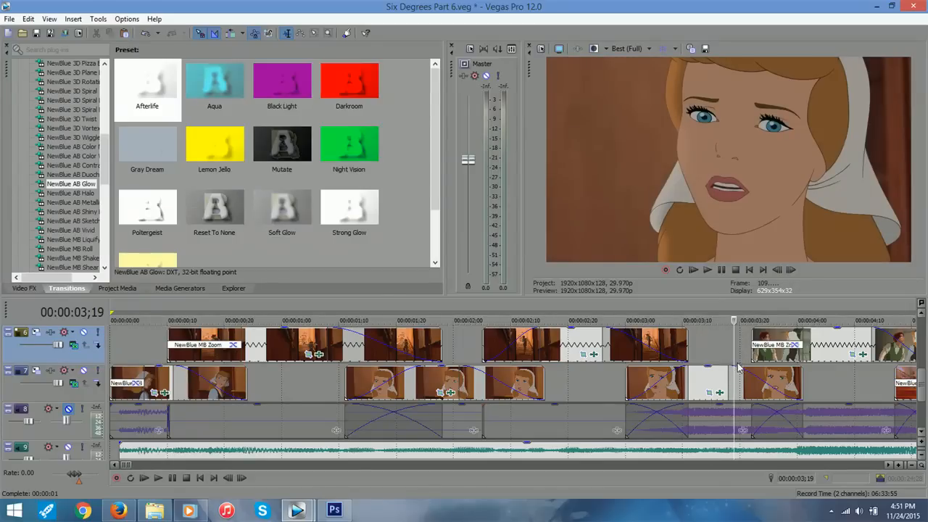
click(781, 389)
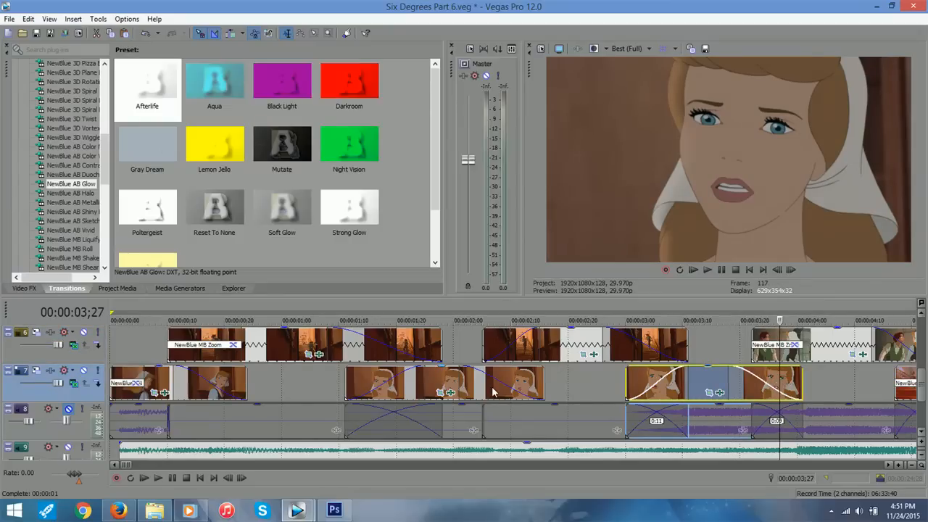
Step: Inspect the NewBlue MB Zoom transition on the black-and-white clip at 00:00:04;00, and show that transition's presets
scroll(532, 417, up, 3)
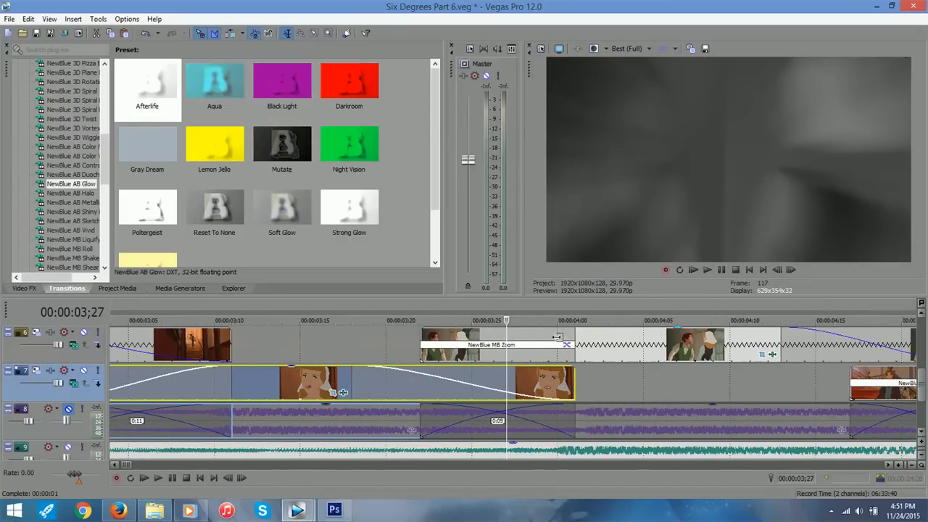
click(559, 335)
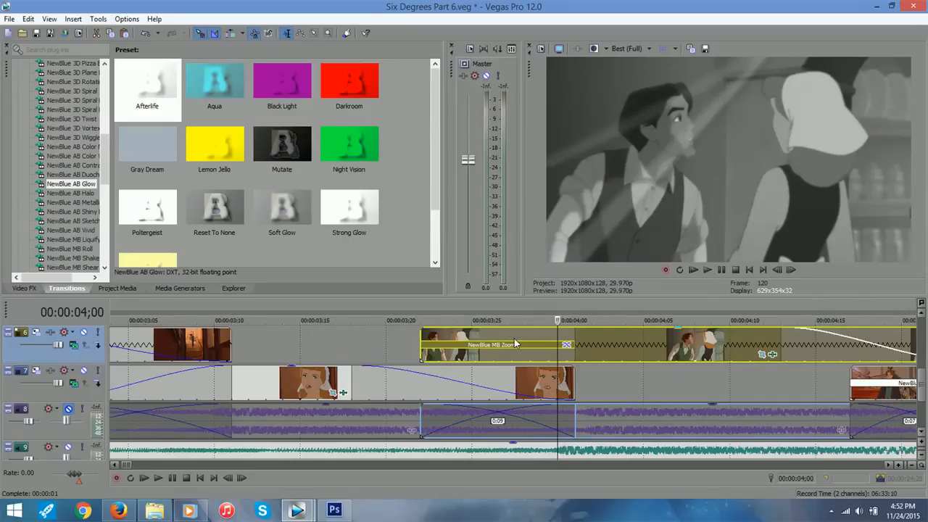
scroll(101, 166, down, 3)
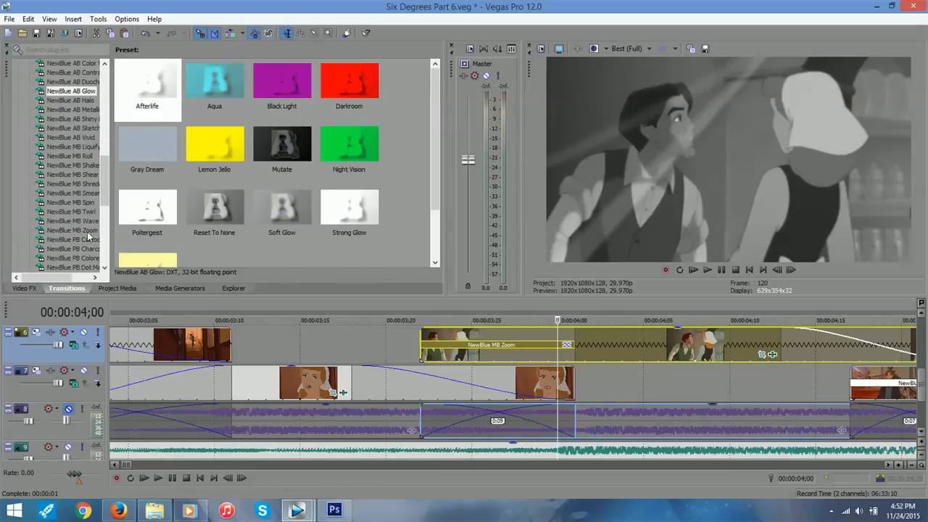
click(51, 231)
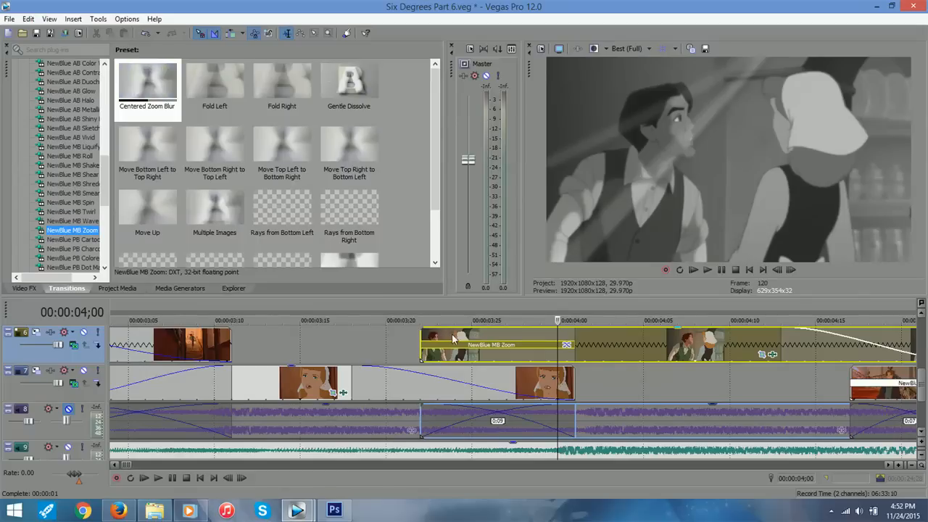
Step: Preview the Cinderella close-up blending into the black-and-white clip through the zoom transition, from 00:00:03;16 to 00:00:04;06
click(315, 337)
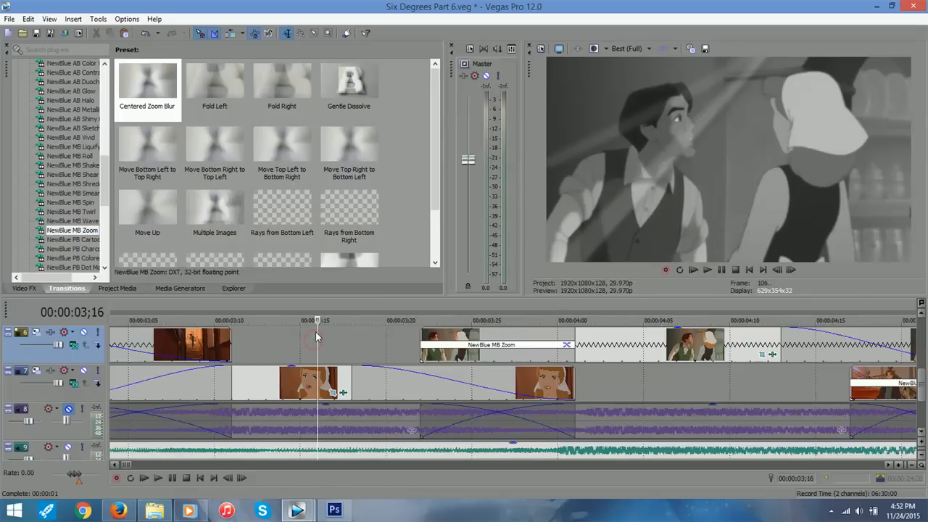
drag(315, 332, 522, 339)
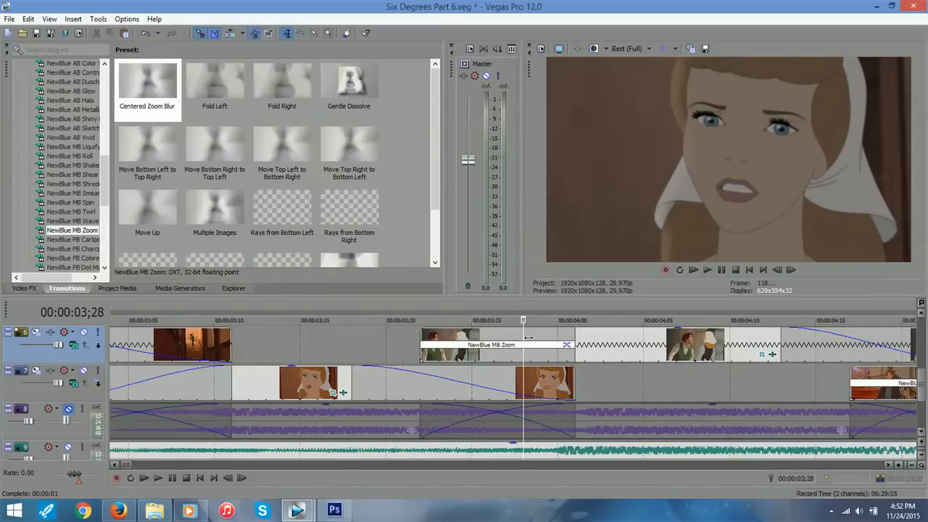
drag(522, 339, 577, 339)
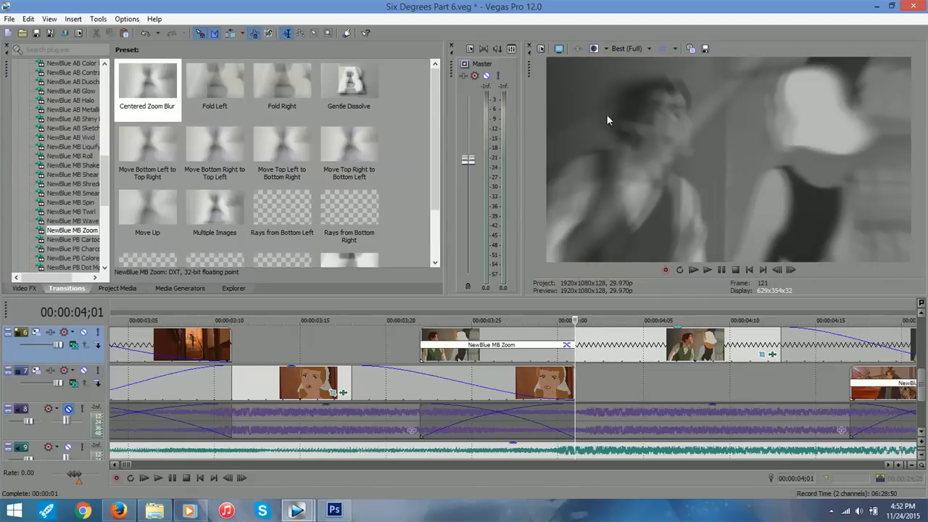
click(593, 347)
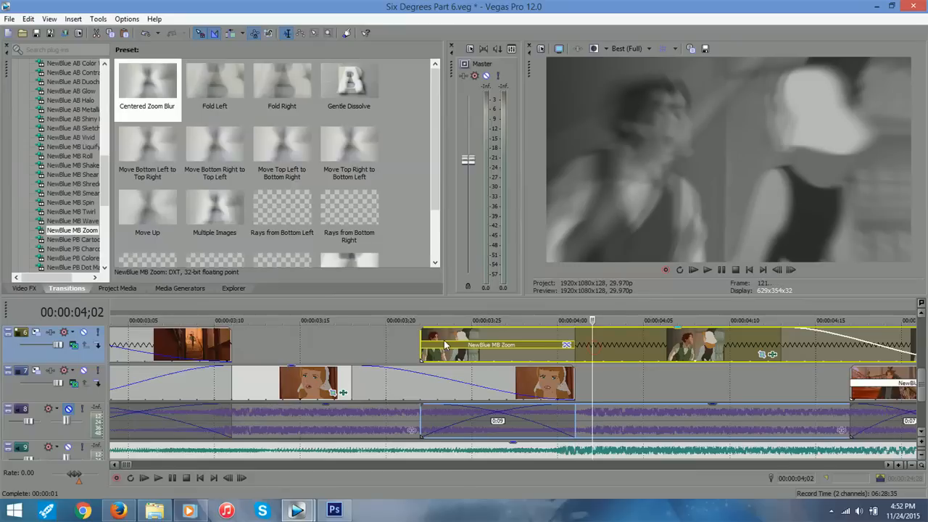
click(671, 371)
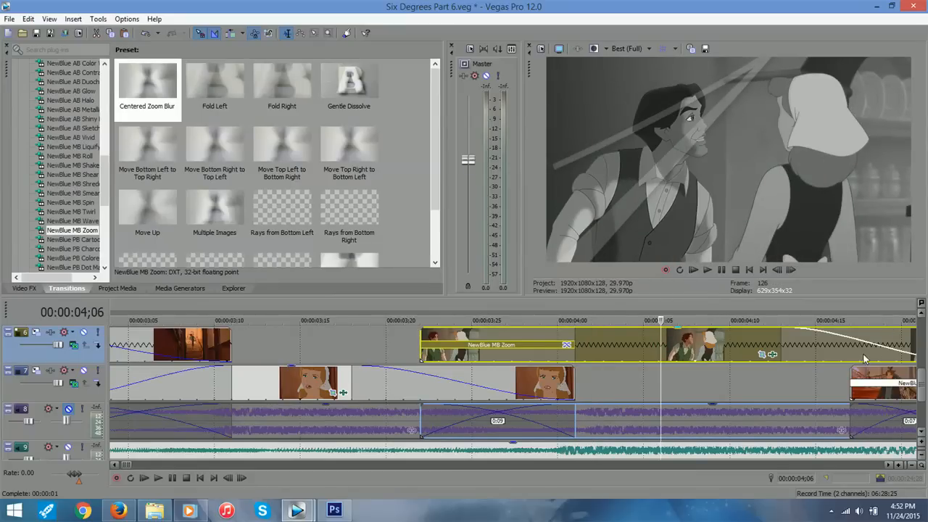
Step: Save the project and preview the black-and-white clip after its zoom transition, from 00:00:04;01 to 00:00:04;07
click(578, 345)
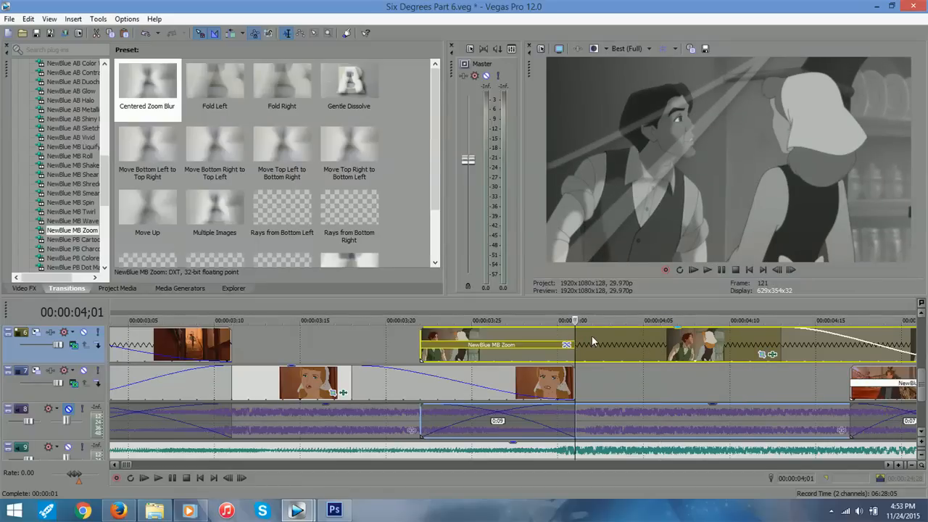
key(ctrl+s)
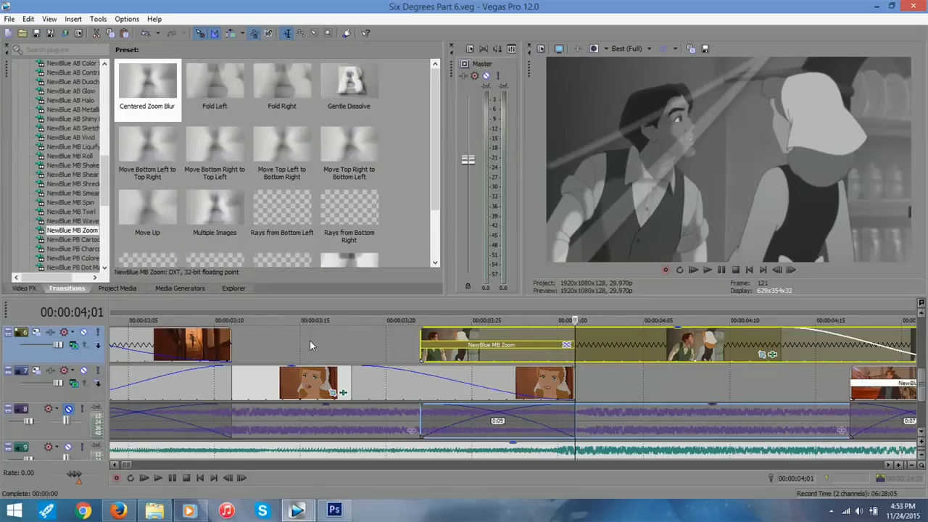
click(609, 338)
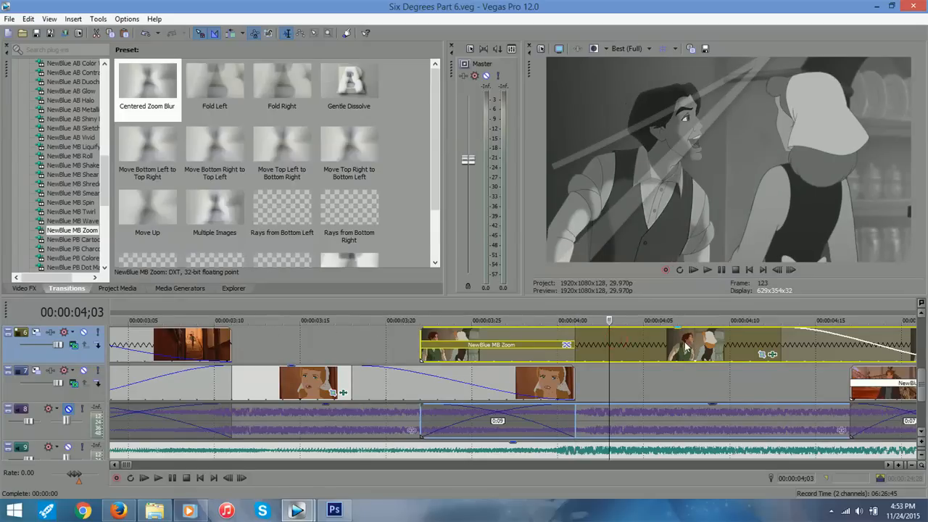
click(678, 345)
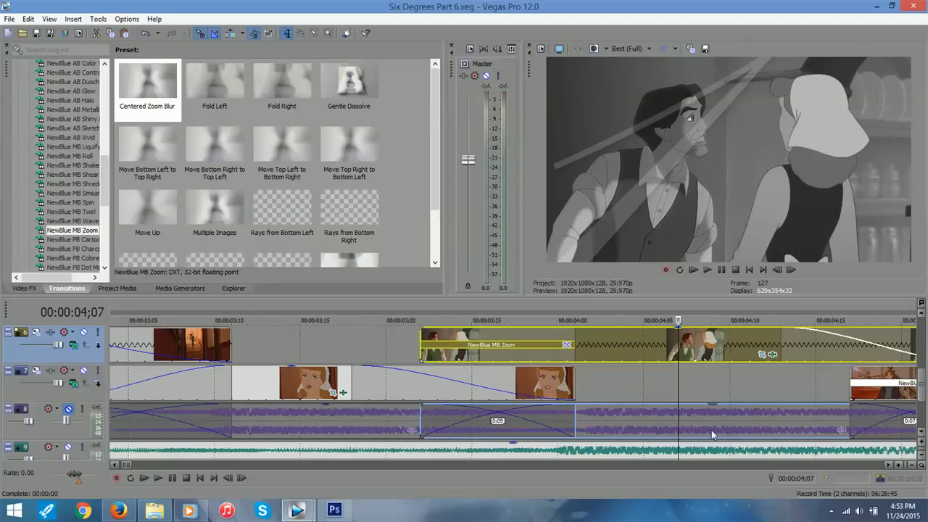
Step: Examine the NewBlue AB Glow transition into the staircase clip on track 7, from 00:00:04;22 to 00:00:05;00
click(887, 465)
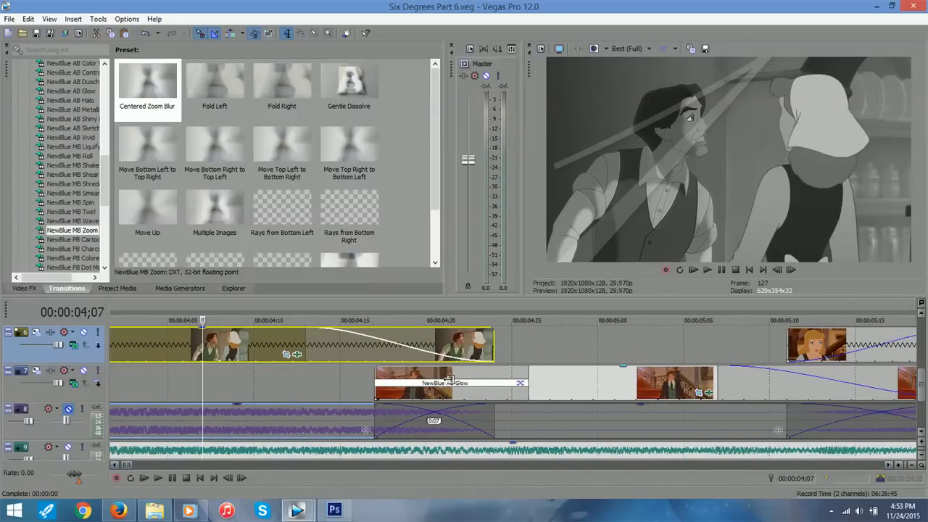
click(460, 381)
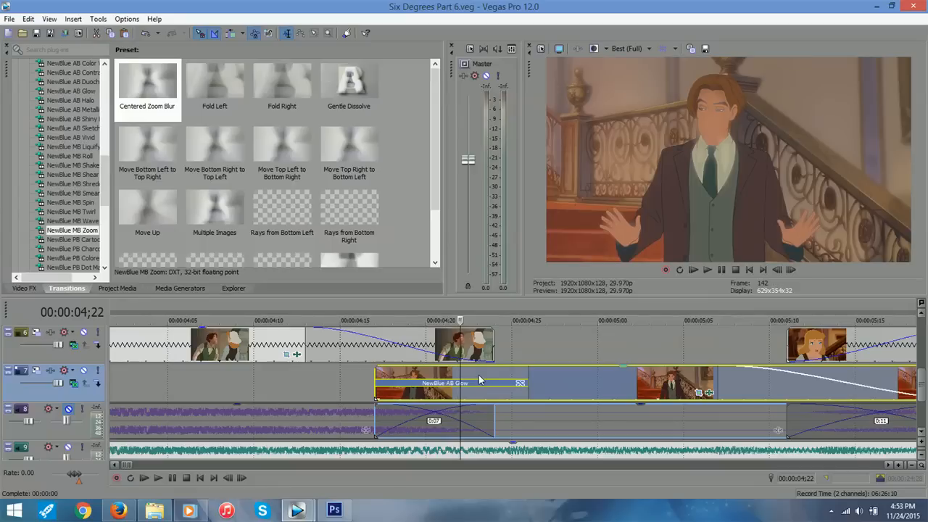
click(479, 380)
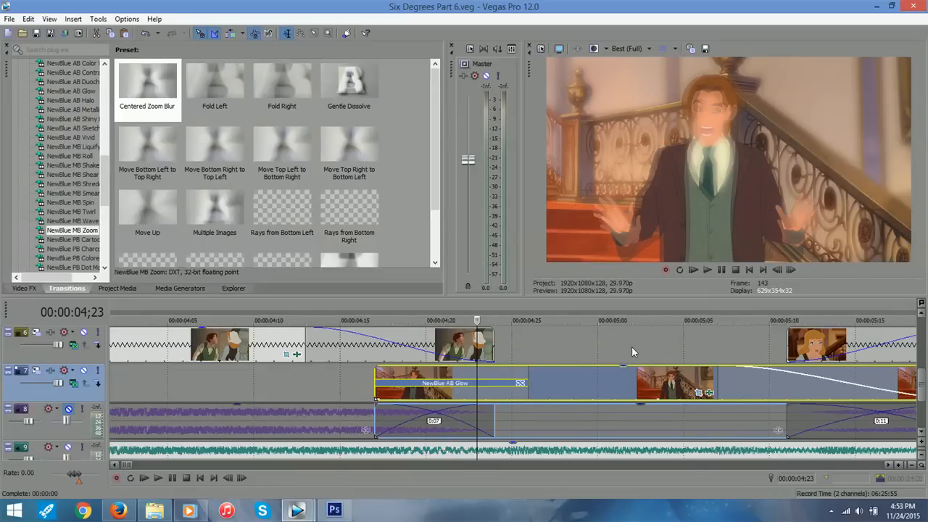
key(Right)
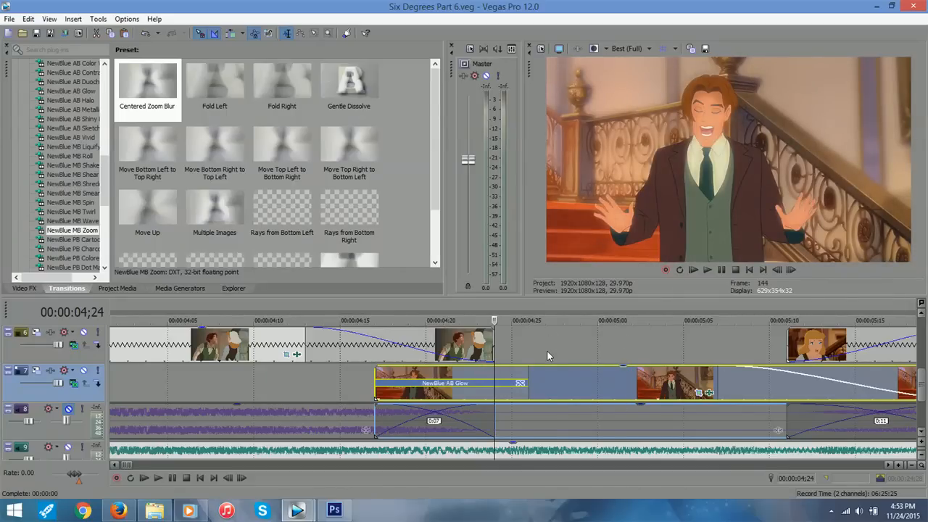
click(511, 346)
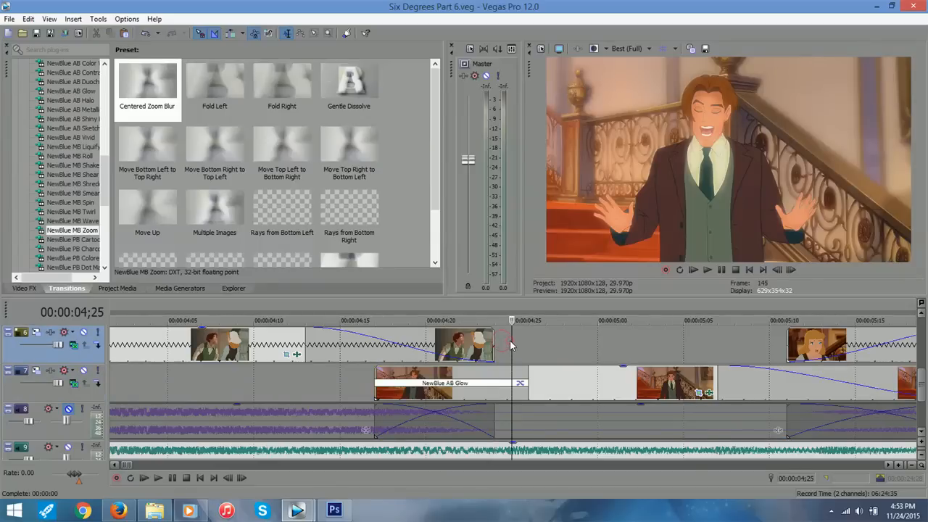
click(527, 345)
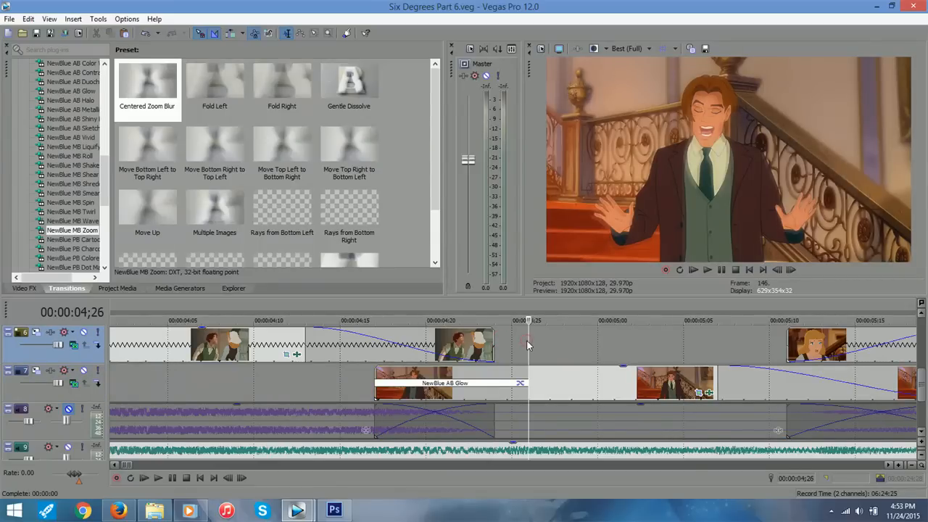
click(563, 348)
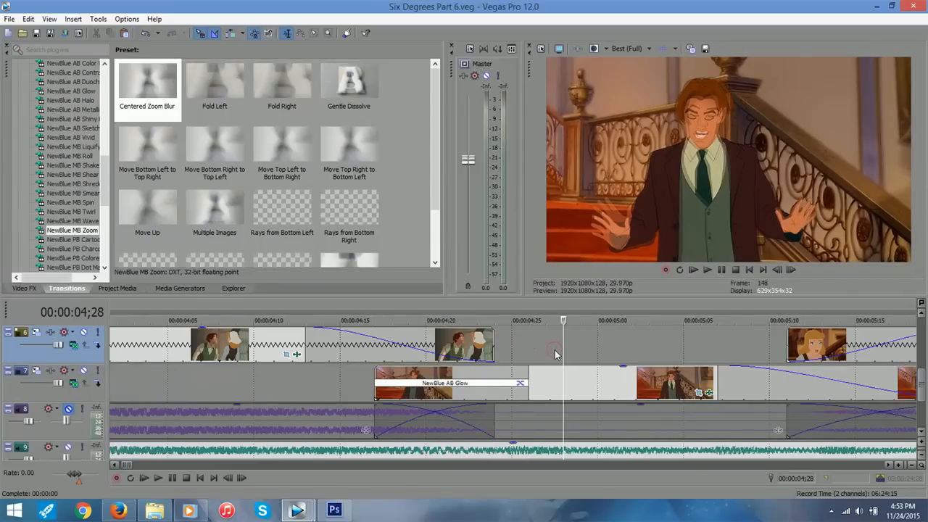
click(578, 342)
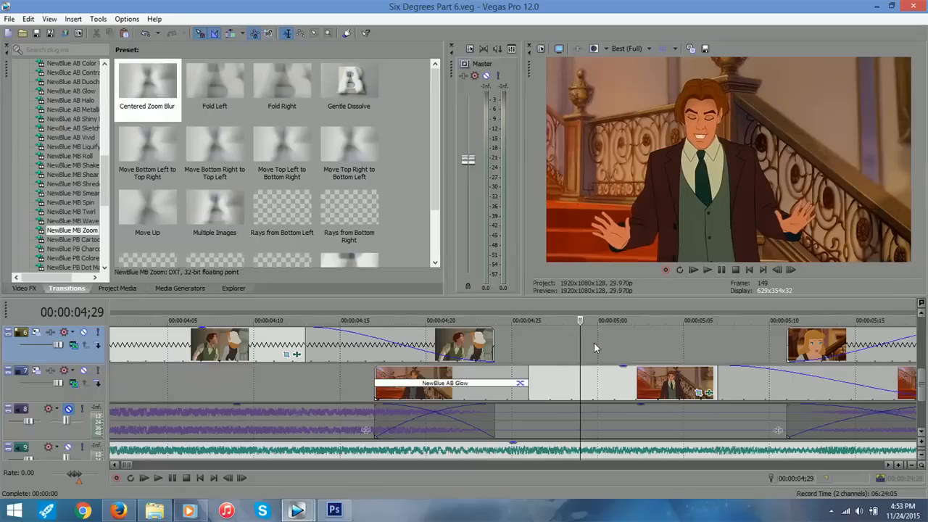
click(598, 342)
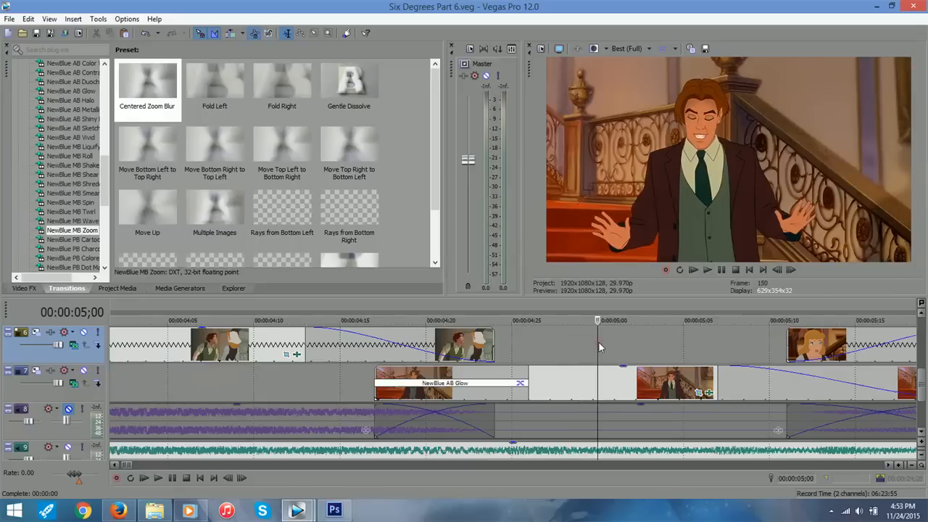
Step: Review the glow transition again from 00:00:04;22 and follow the man's staircase clip through to 00:00:05;06
click(463, 391)
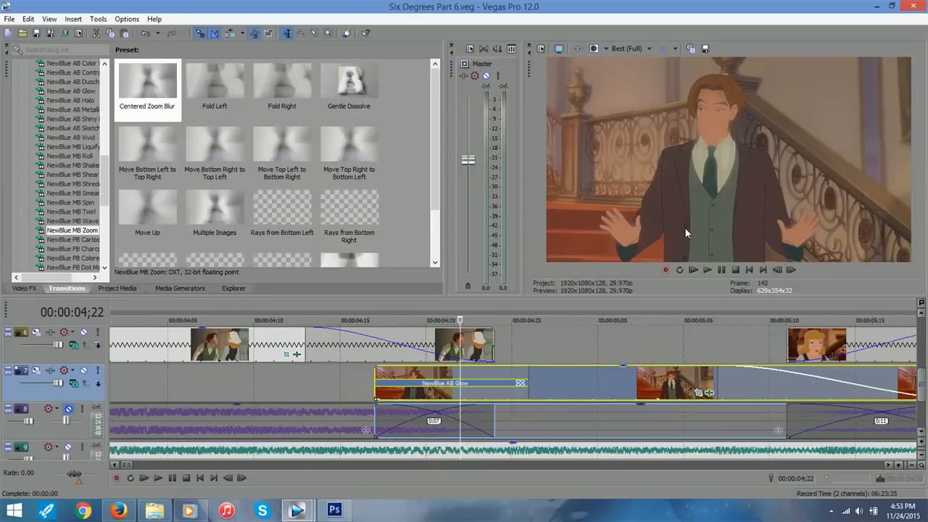
click(475, 380)
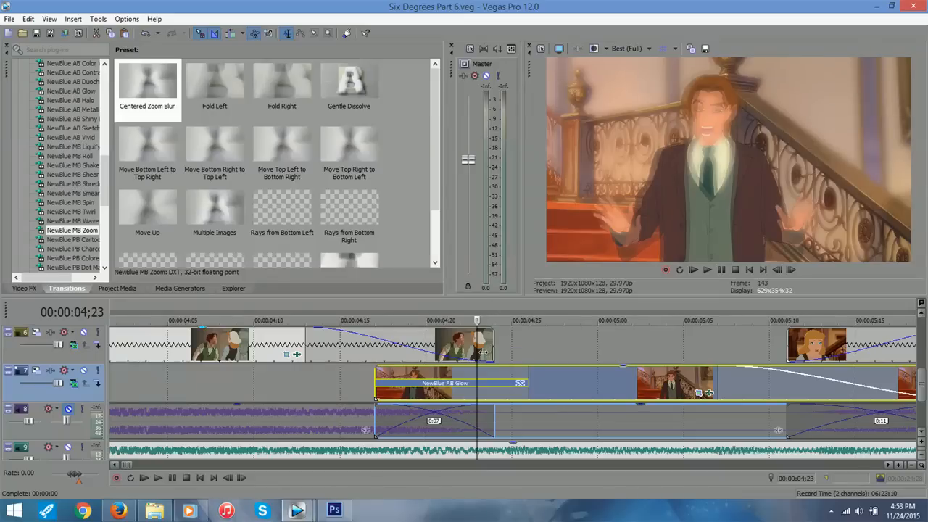
click(502, 353)
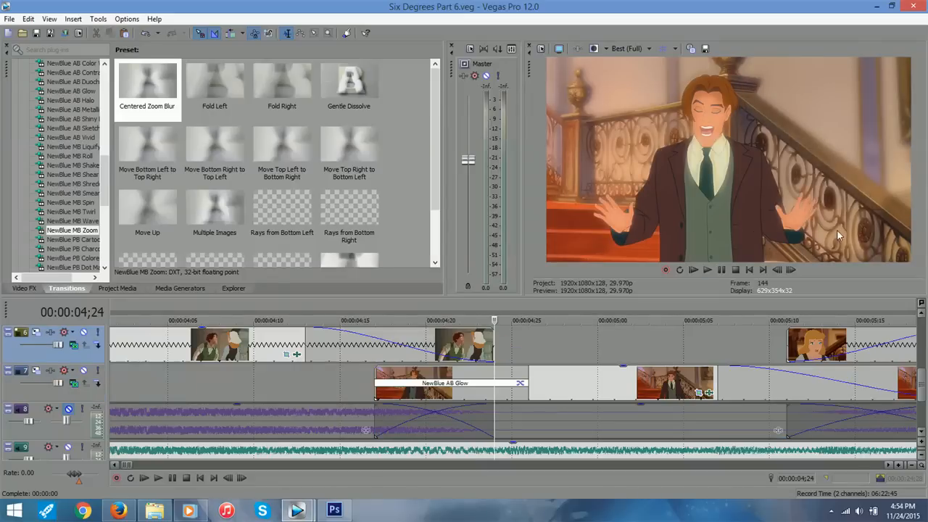
click(510, 360)
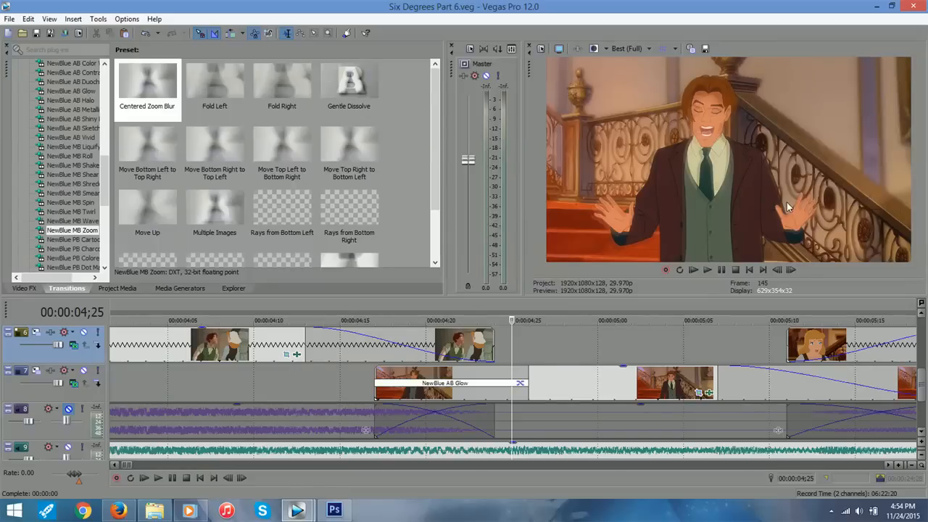
click(531, 339)
click(598, 342)
click(635, 343)
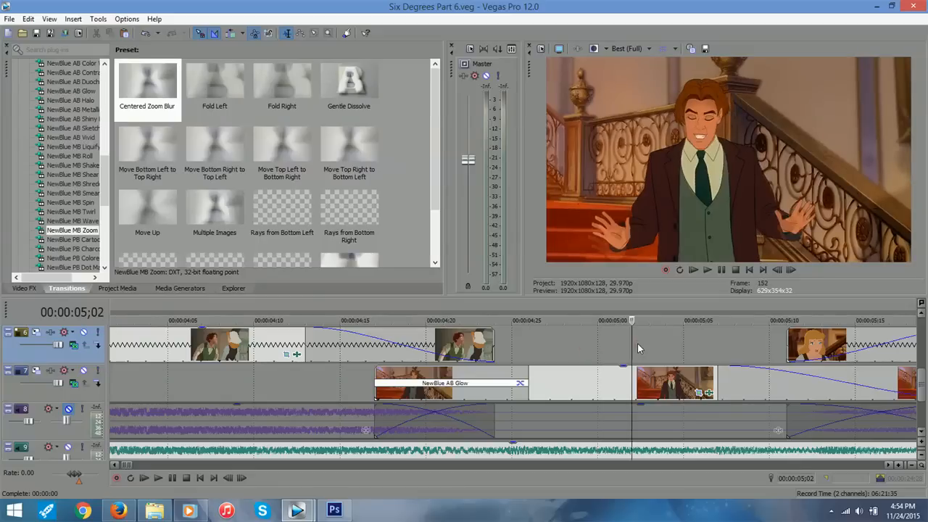
click(682, 344)
click(700, 343)
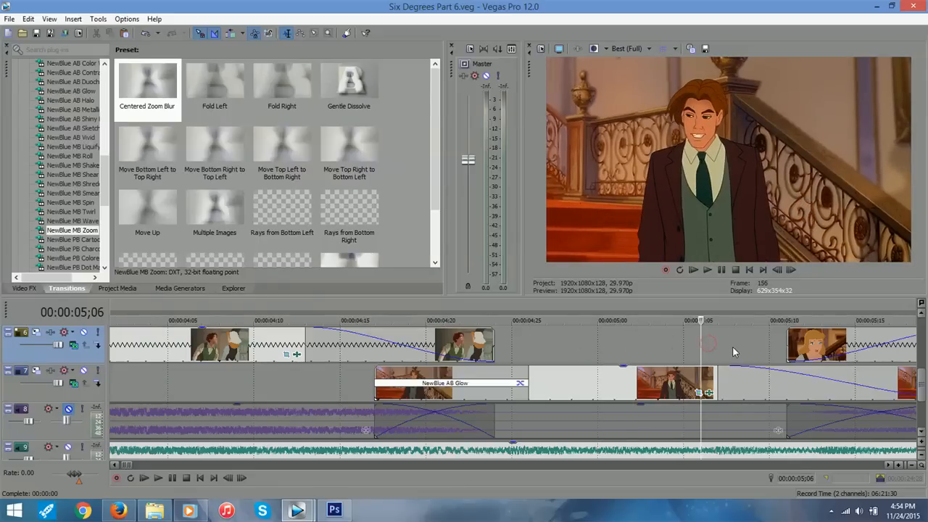
Step: Open the event effects of the next Cinderella close-up on track 6 and inspect its Brightness and Contrast keyframe at 00:00:00;20
click(888, 465)
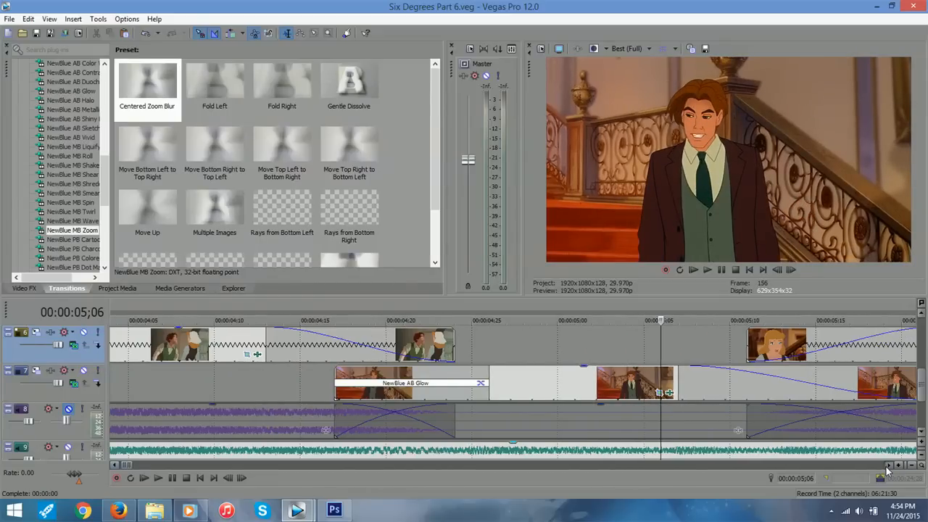
click(626, 346)
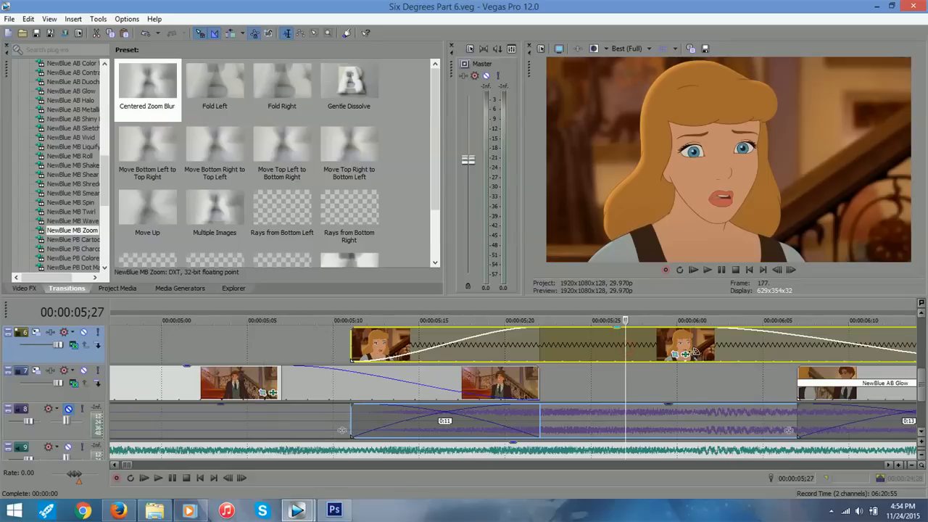
click(684, 355)
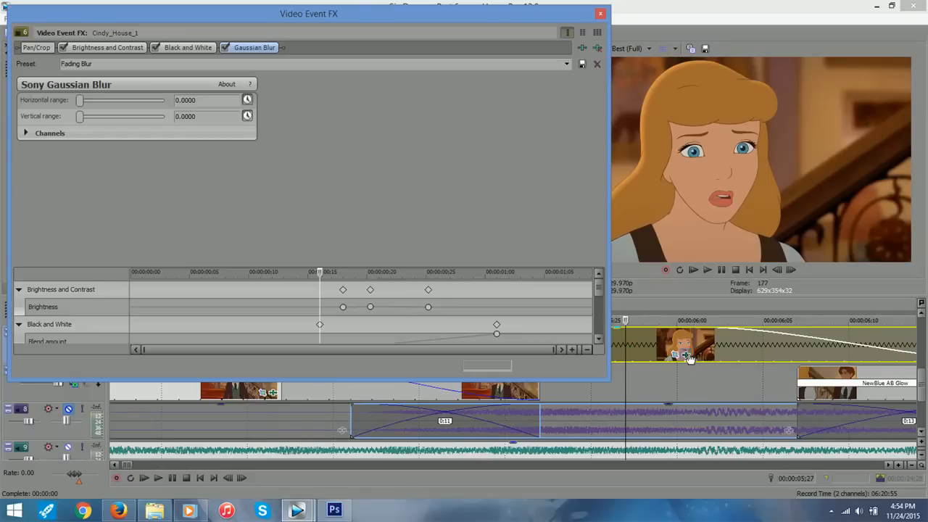
click(371, 291)
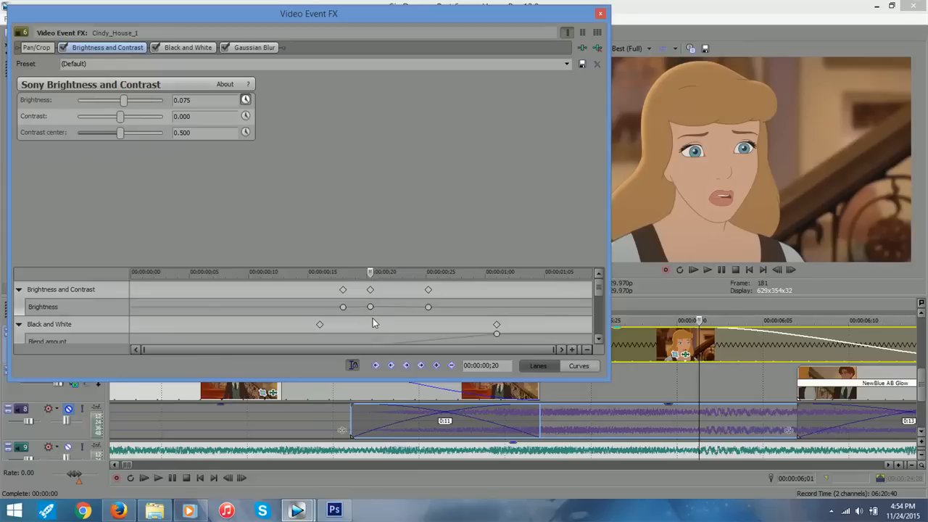
click(369, 290)
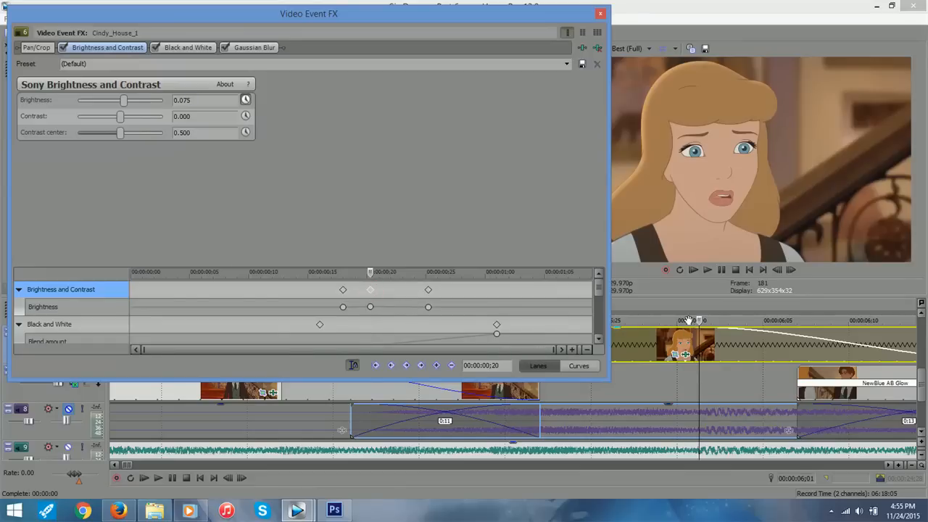
Step: Compare the close-up's brightness keyframes at 00:00:00;18, 00:00:00;20 and 00:00:00;25, and close the effects window
click(343, 290)
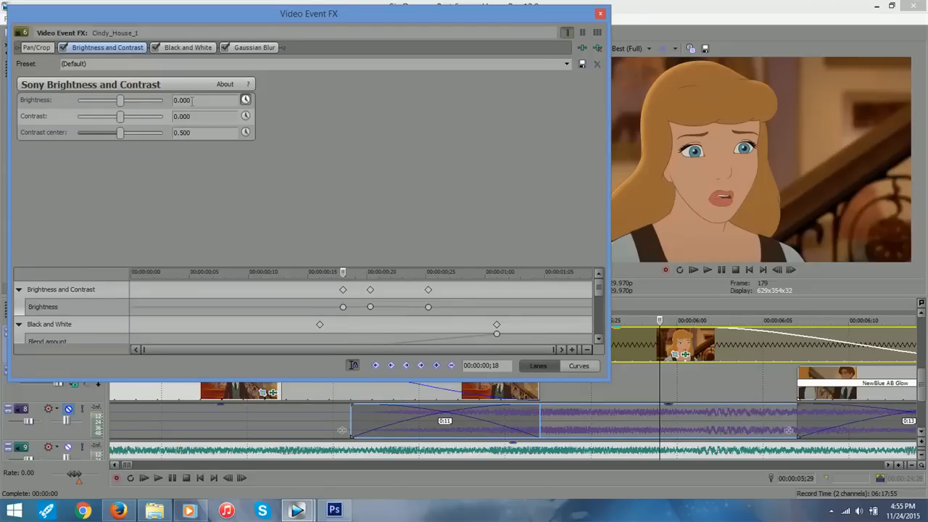
click(370, 290)
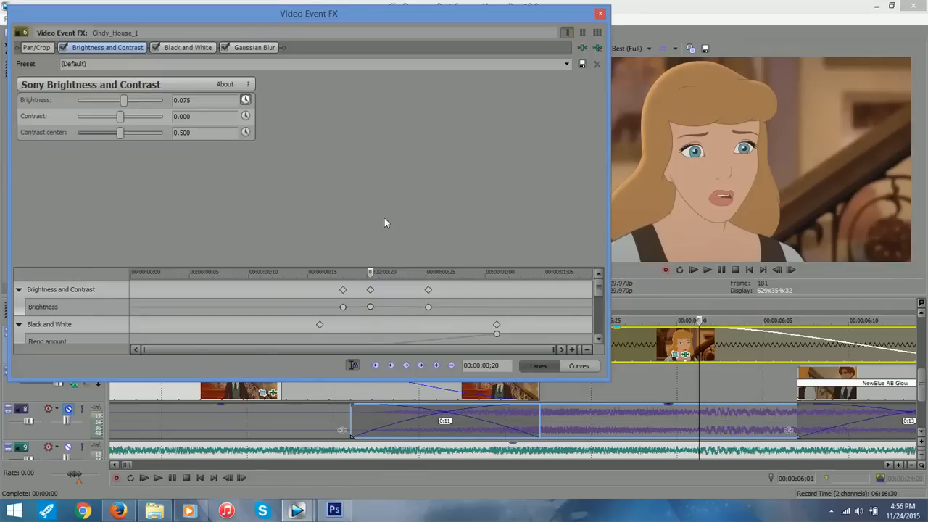
click(429, 290)
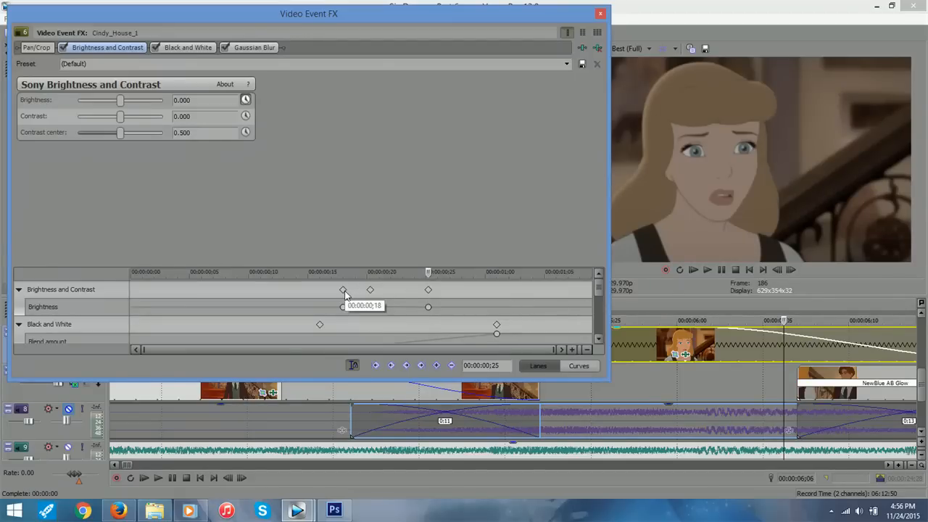
click(400, 289)
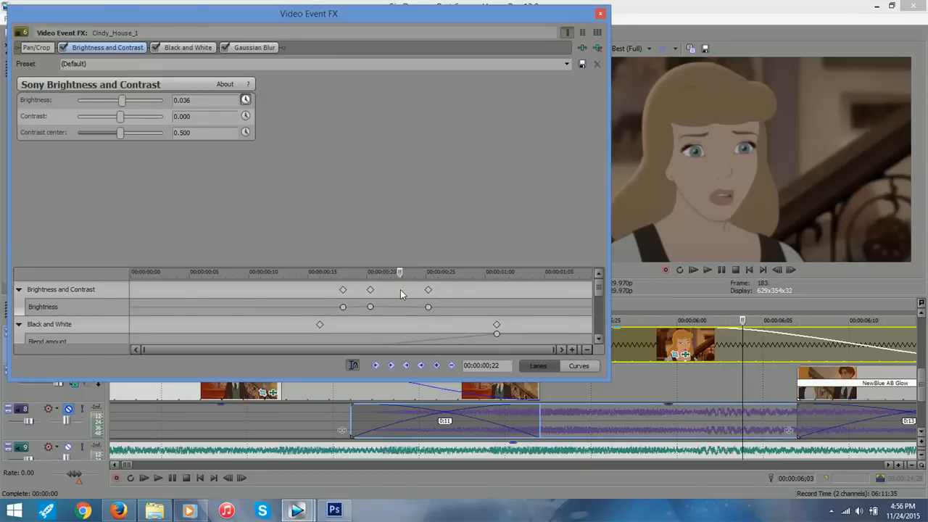
click(428, 290)
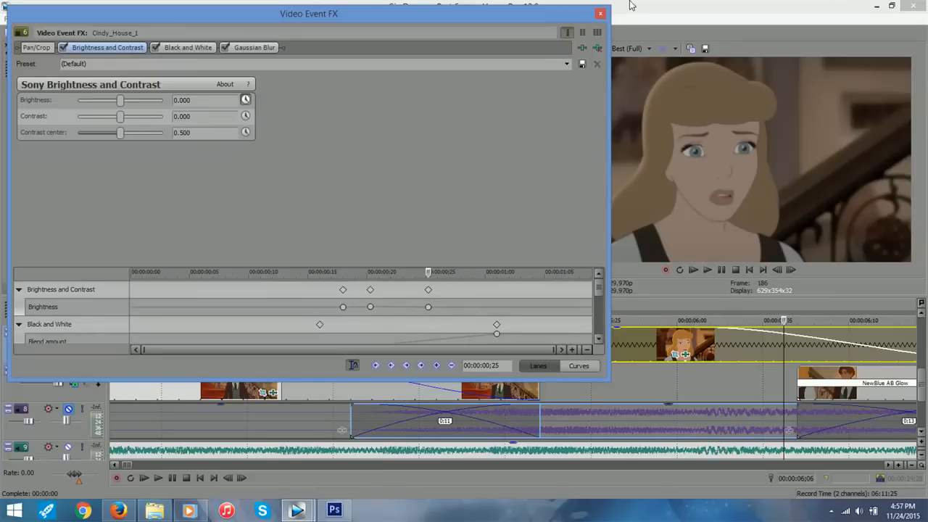
click(600, 13)
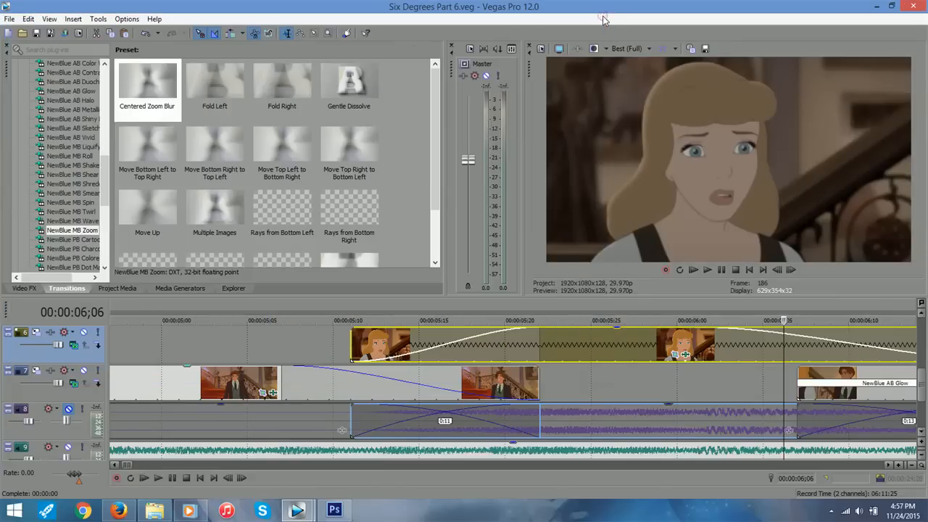
Step: Preview the Cinderella close-up fading into the NewBlue AB Glow clip on track 7, from 00:00:06;03 to 00:00:06;16
click(914, 466)
click(915, 466)
click(915, 466)
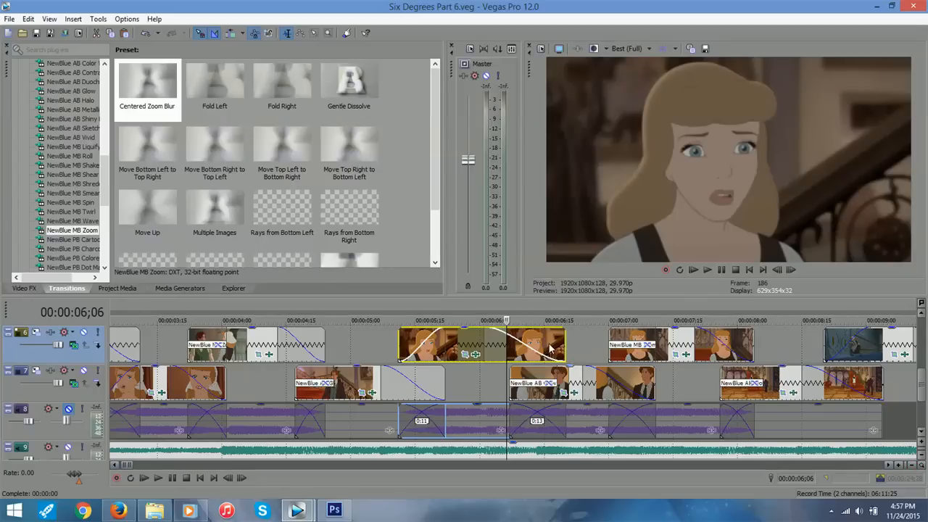
click(495, 348)
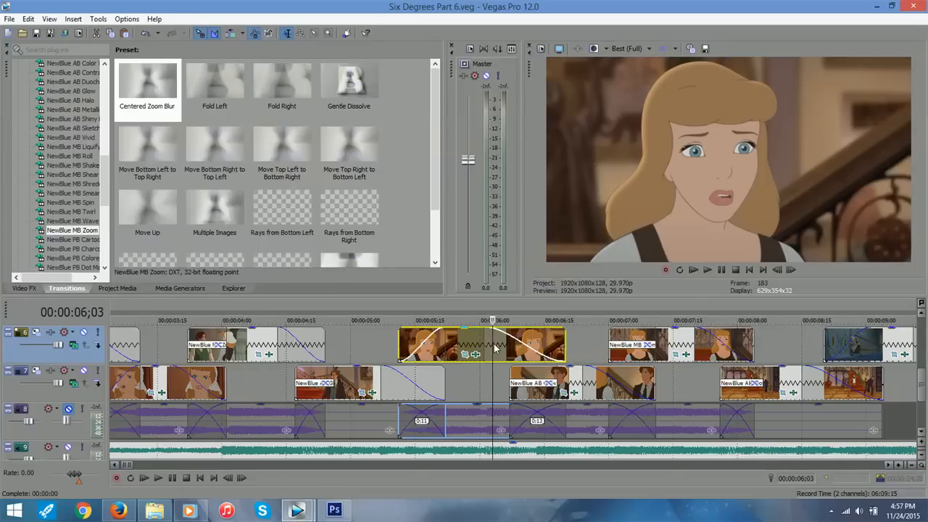
click(509, 349)
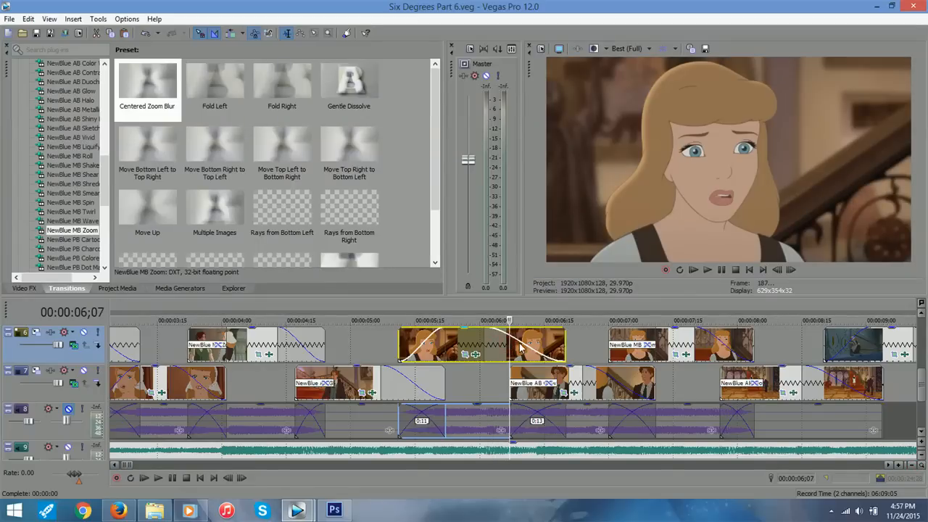
click(518, 349)
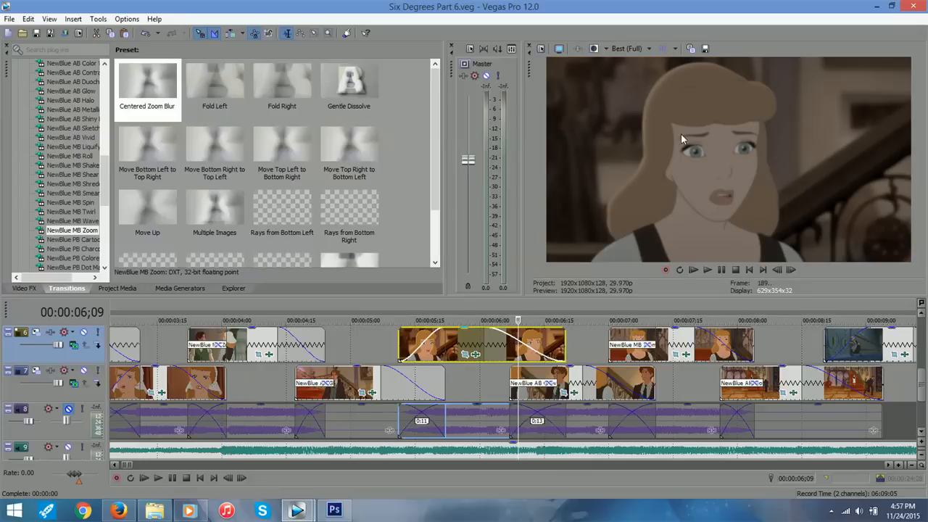
click(548, 350)
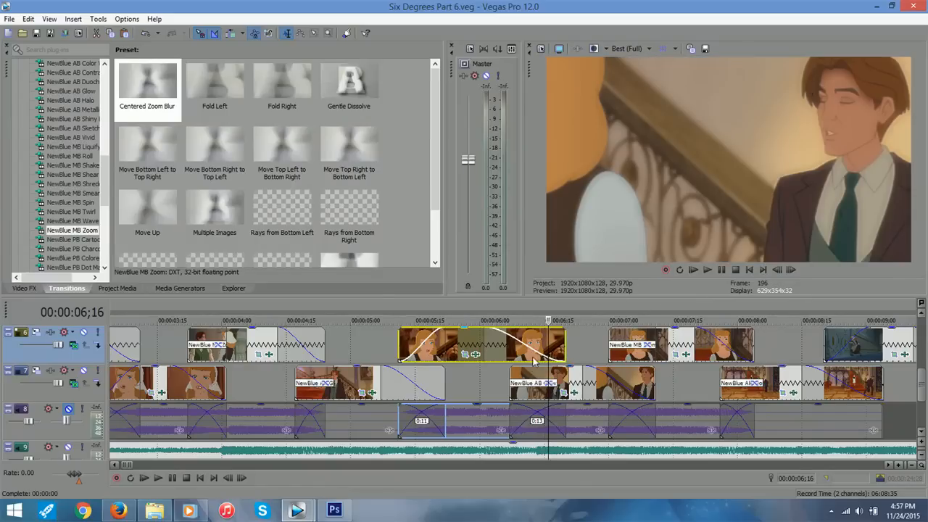
Step: Preview the Cinderella close-up fading into the man's staircase clip again, from 00:00:06;04 to 00:00:06;19
click(497, 344)
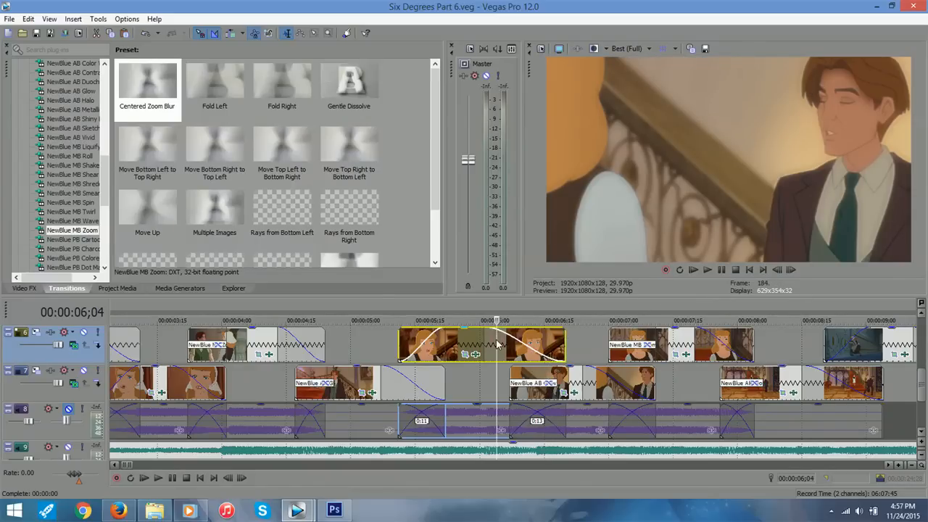
drag(495, 331, 536, 333)
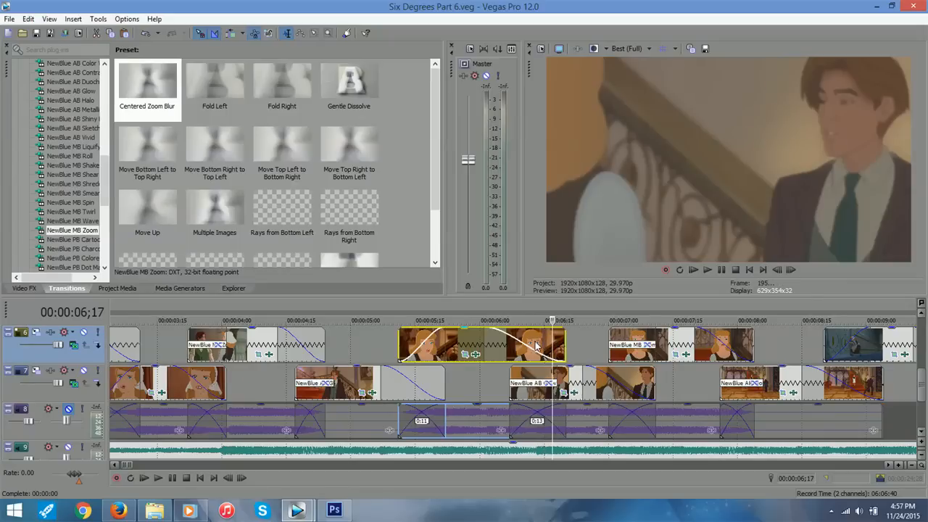
click(535, 346)
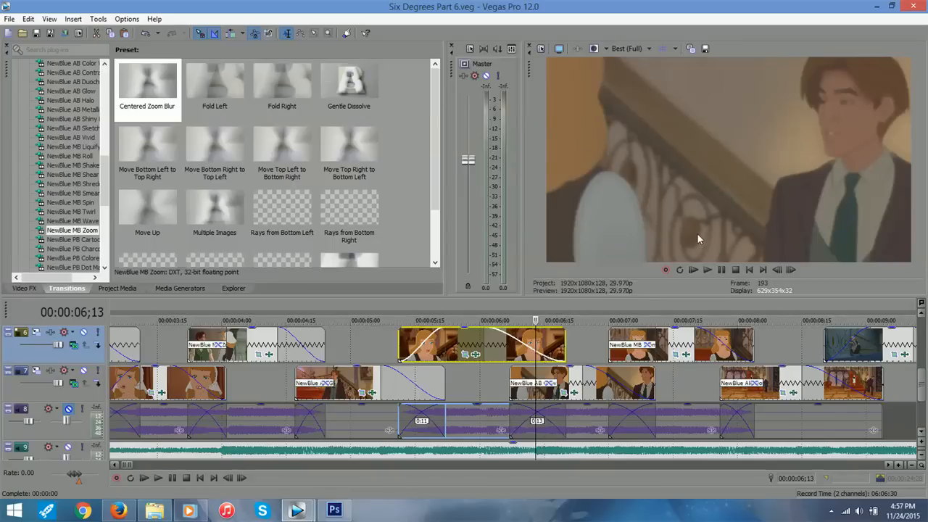
click(562, 382)
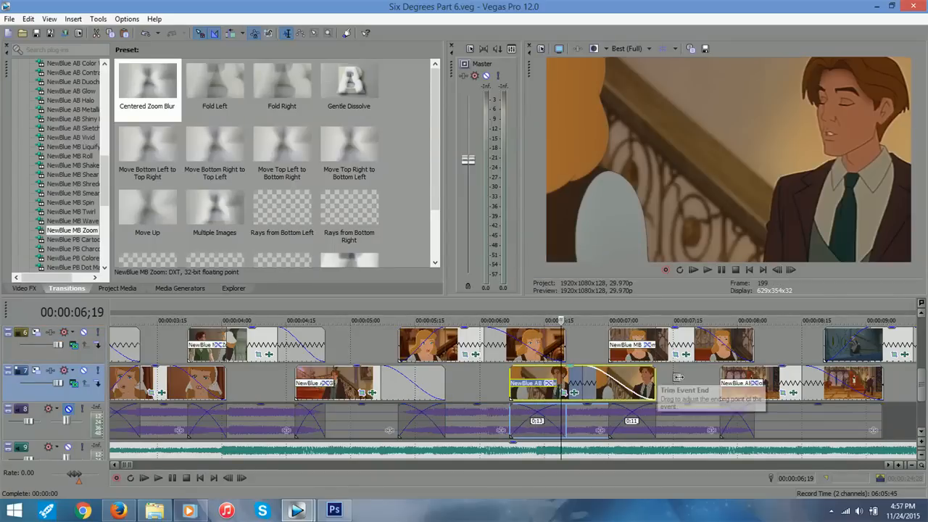
Step: Examine closely how the track 7 staircase clip blends into the blue door clip on track 6, from 00:00:08;13 to 00:00:08;26
click(841, 353)
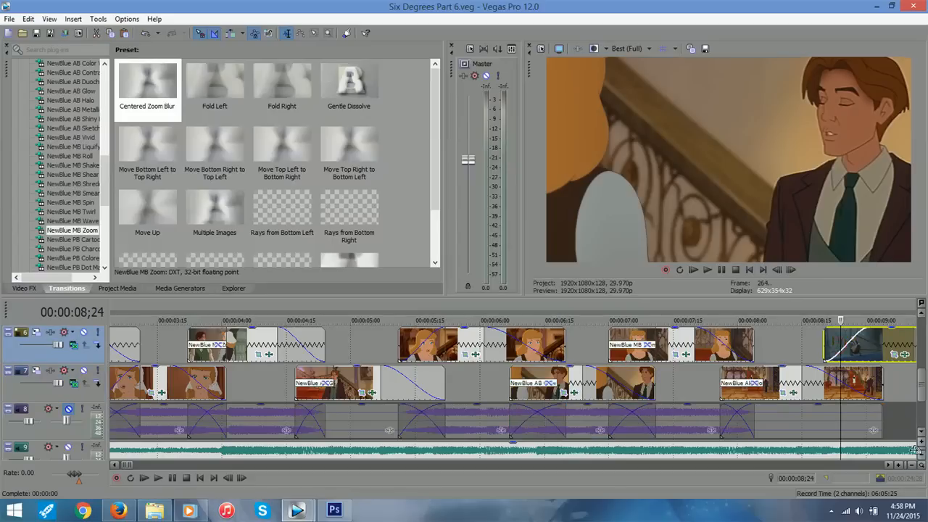
click(898, 465)
click(898, 465)
click(898, 465)
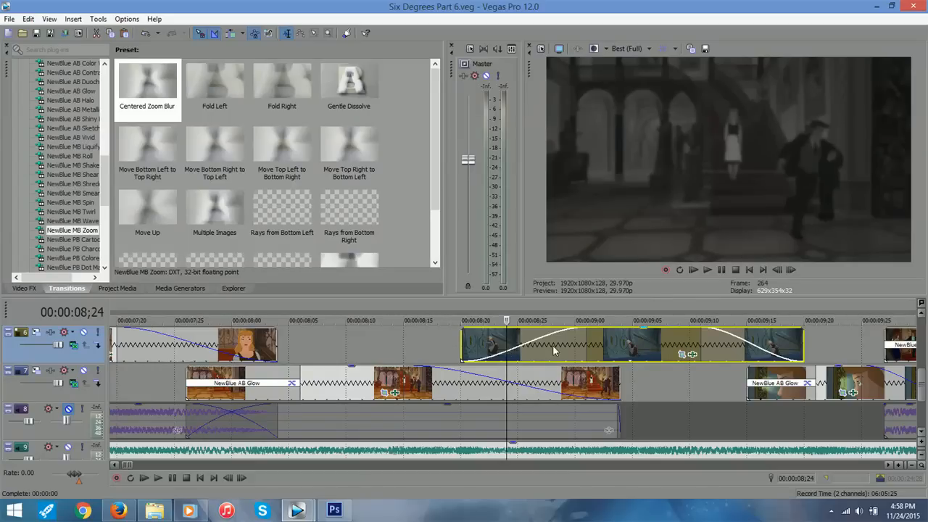
click(381, 354)
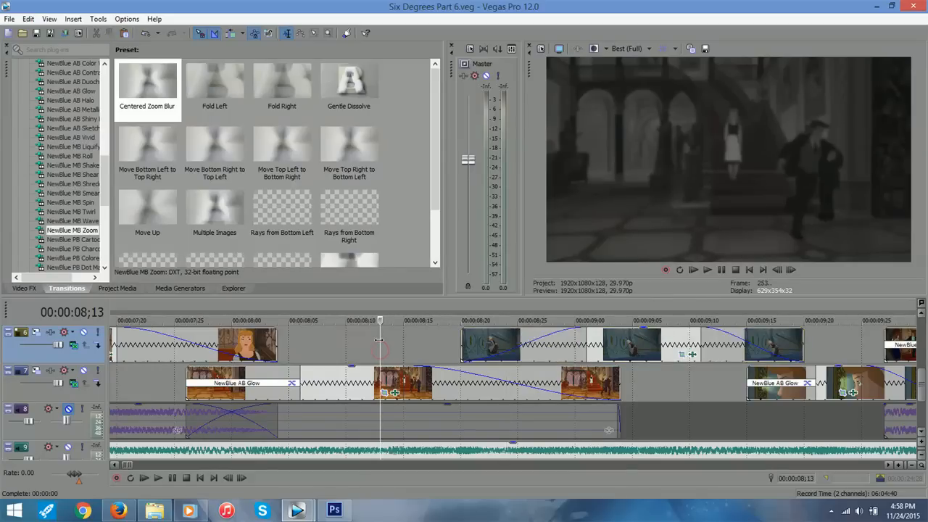
drag(379, 341, 515, 345)
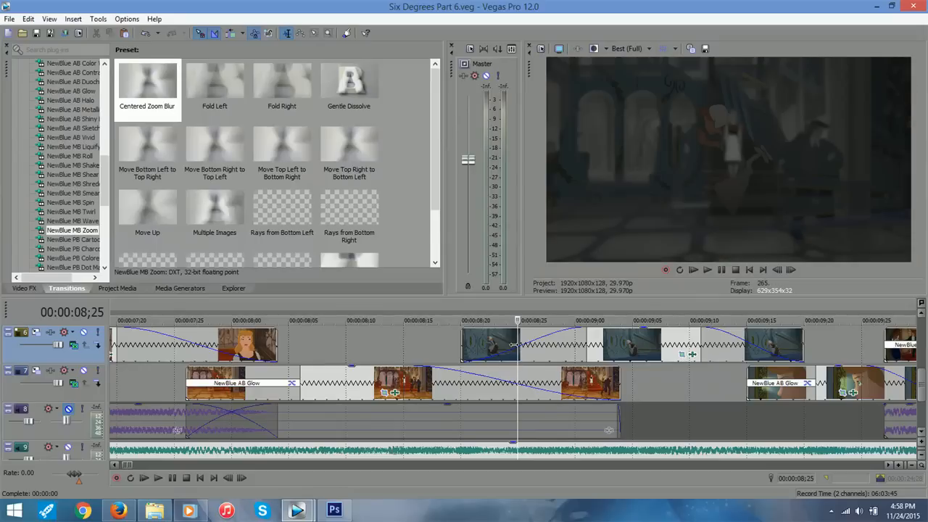
drag(515, 345, 527, 345)
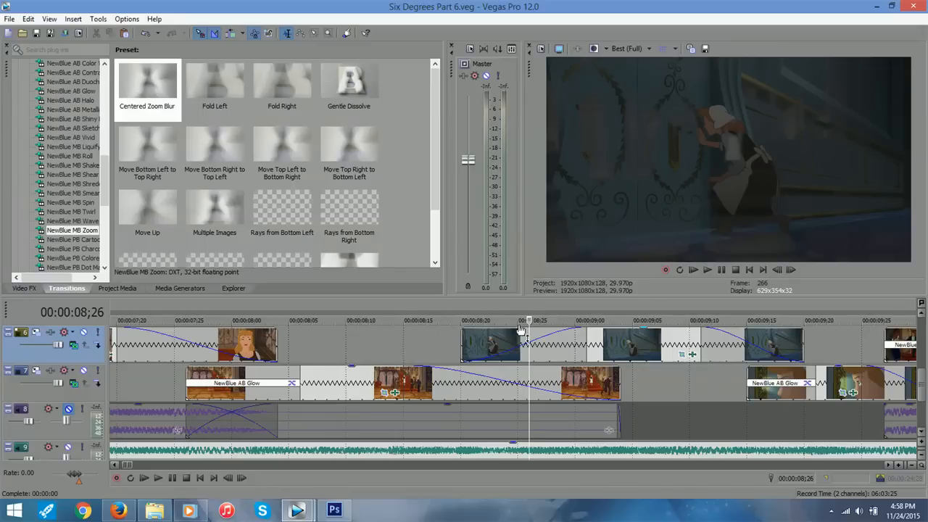
Step: Check the blue door clip on track 6 from its fade-in at 00:00:08;28 to its fade-out at 00:00:09;13
click(552, 341)
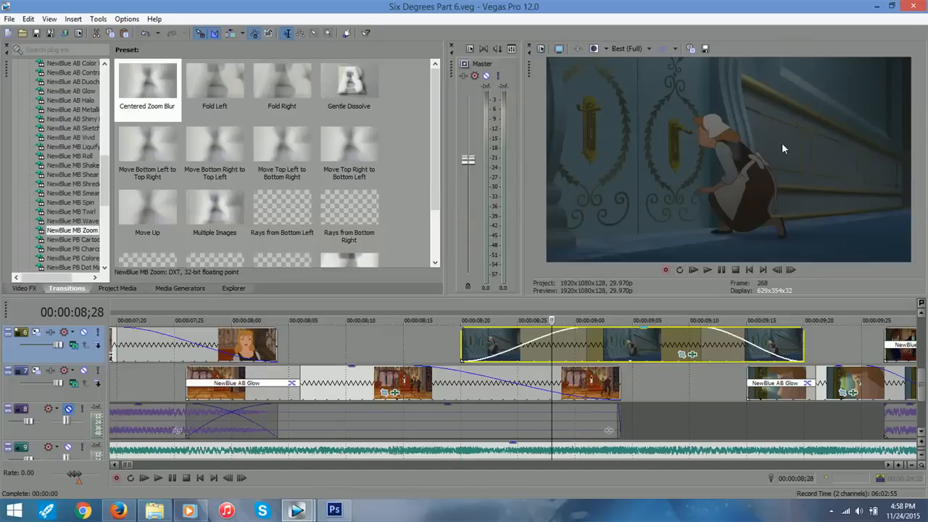
click(584, 336)
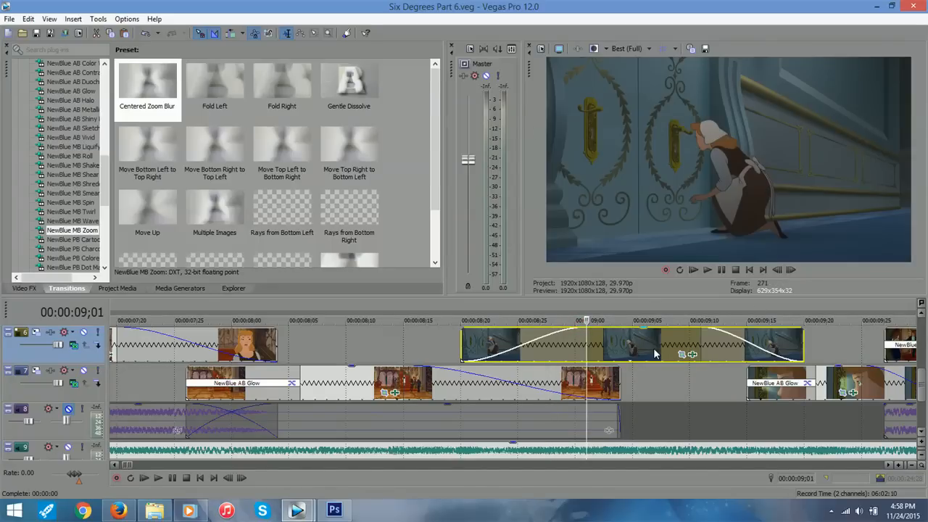
click(654, 353)
click(675, 347)
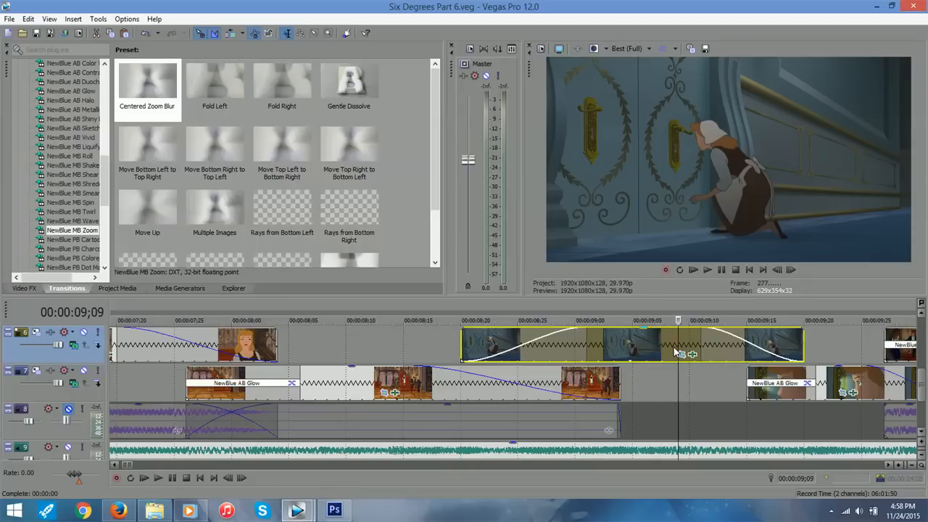
click(725, 344)
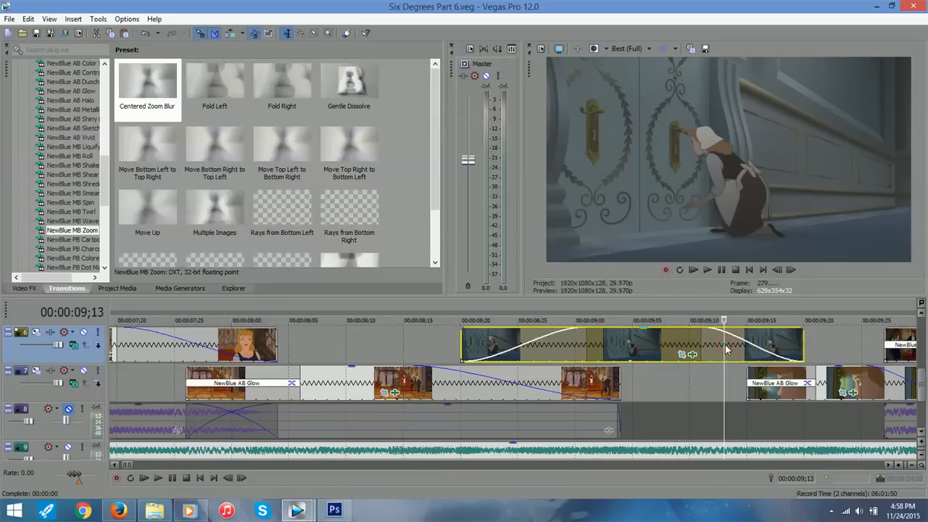
Step: Return to the project's beginning with more of the timeline in view and preview the opening Cinderella clip at 00:00:00;06
click(911, 466)
click(912, 466)
click(911, 466)
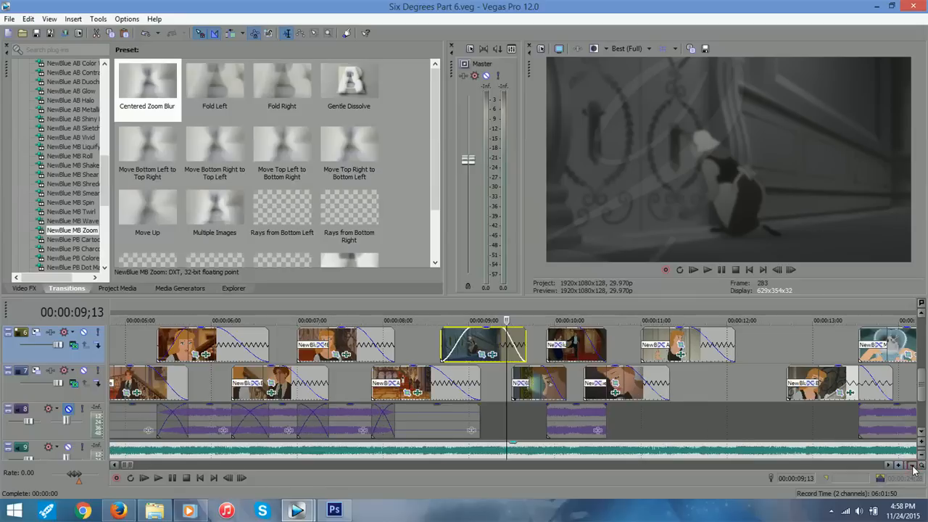
drag(122, 466, 88, 469)
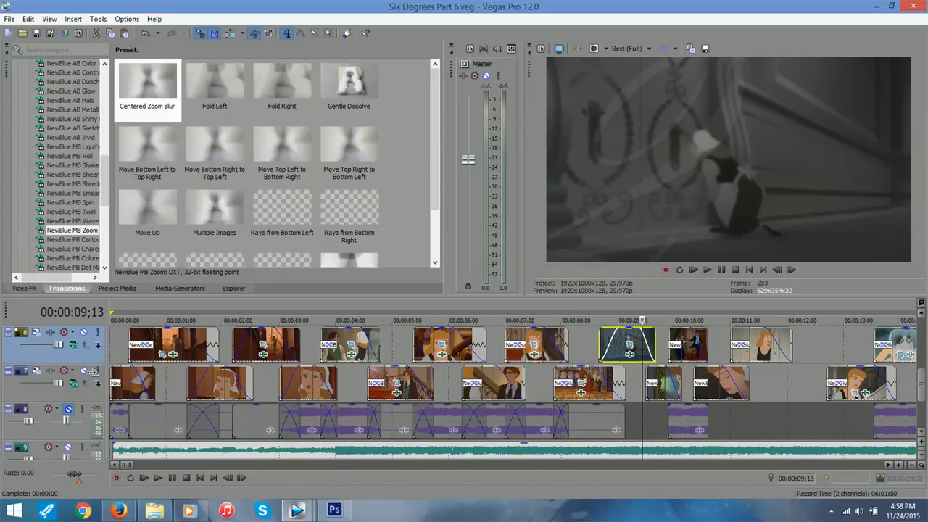
click(122, 360)
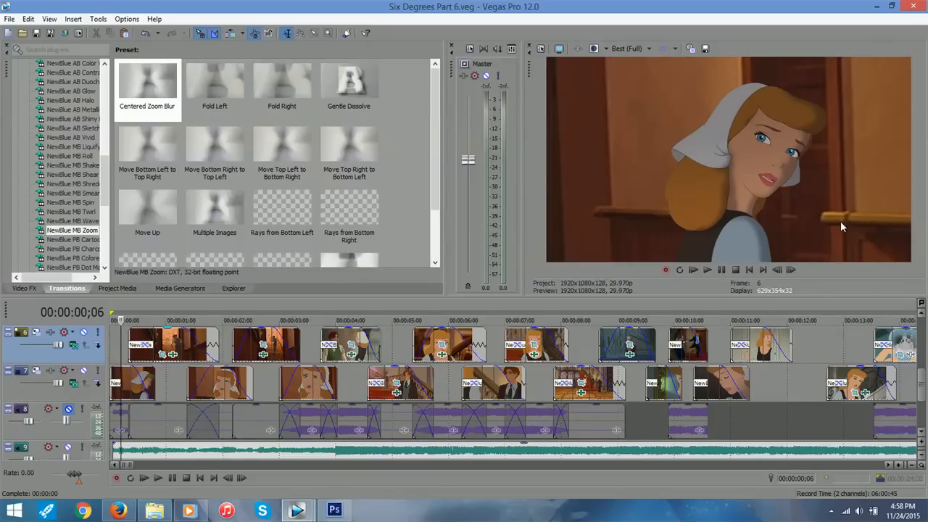